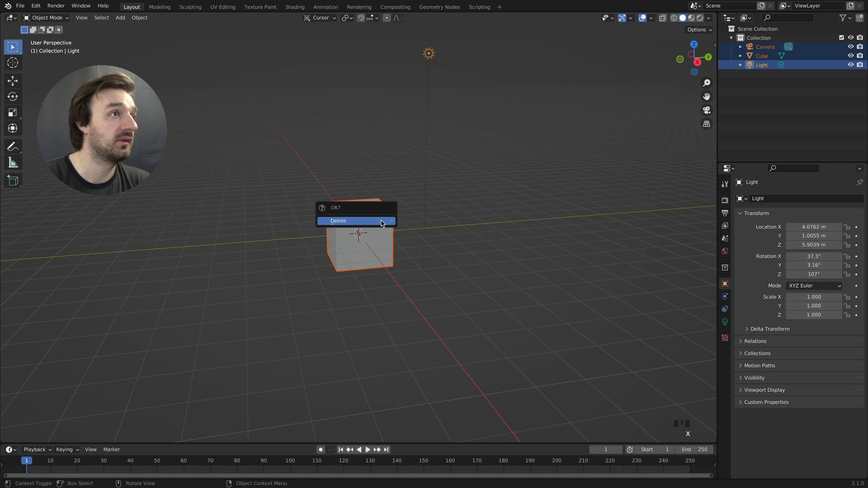
Delete the default scene objects and add a mesh circle with 6 vertices
{"action": "left_click", "coordinate": [382, 222]}
{"action": "key", "text": "shift+a"}
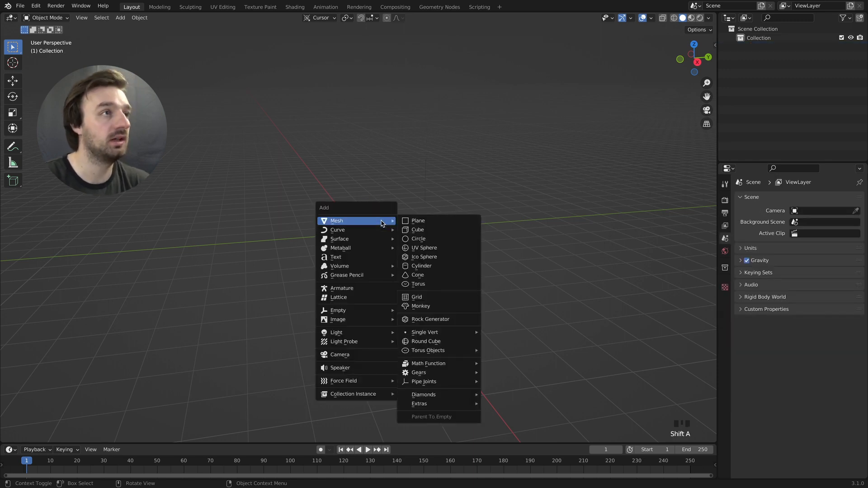
{"action": "left_click", "coordinate": [423, 240]}
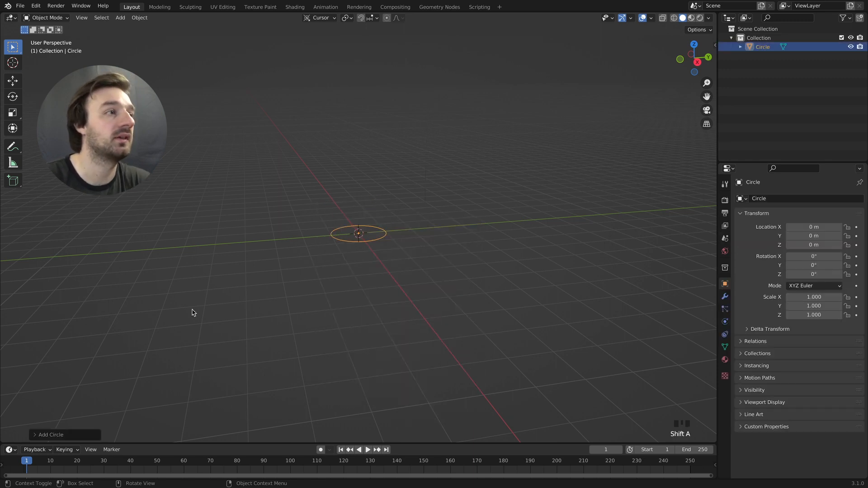
{"action": "left_click", "coordinate": [48, 434]}
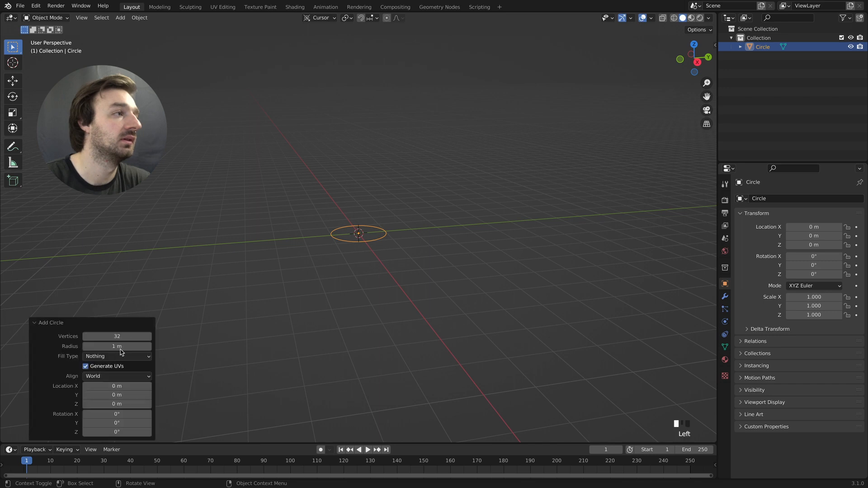
{"action": "left_click", "coordinate": [126, 336]}
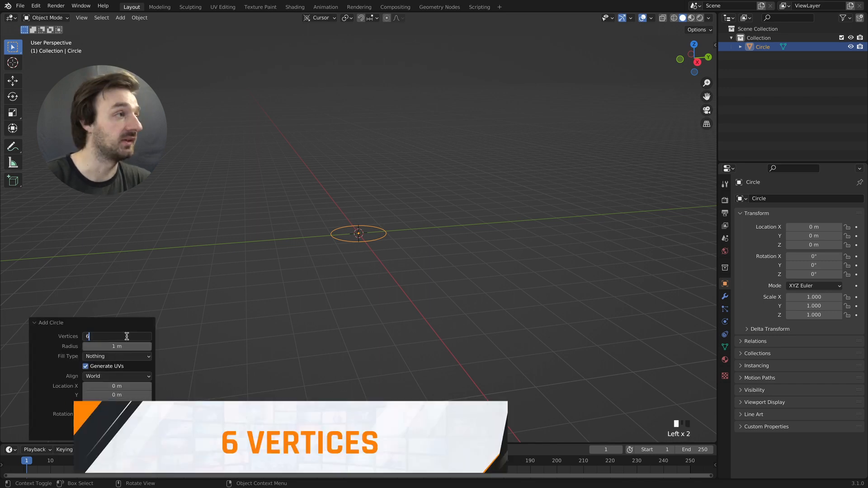
{"action": "key", "text": "Return"}
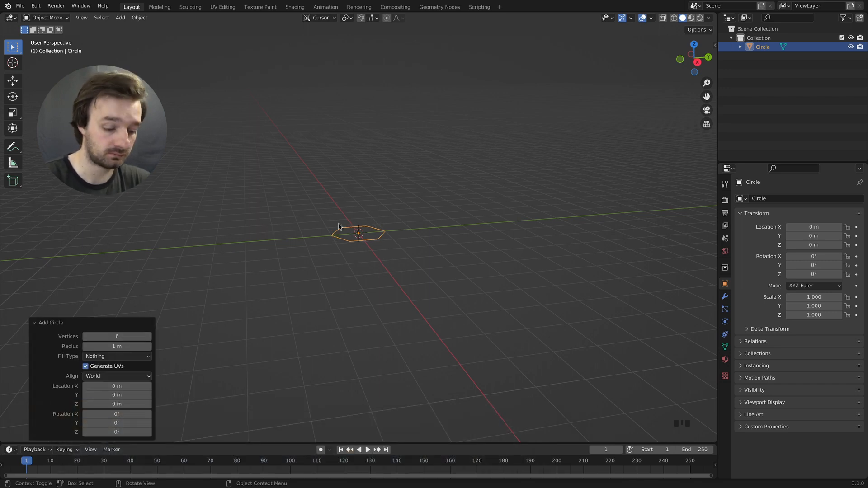
Scale the hexagon to about 0.35 and move it to about 1 m along the Y axis
{"action": "key", "text": "g"}
{"action": "key", "text": "y"}
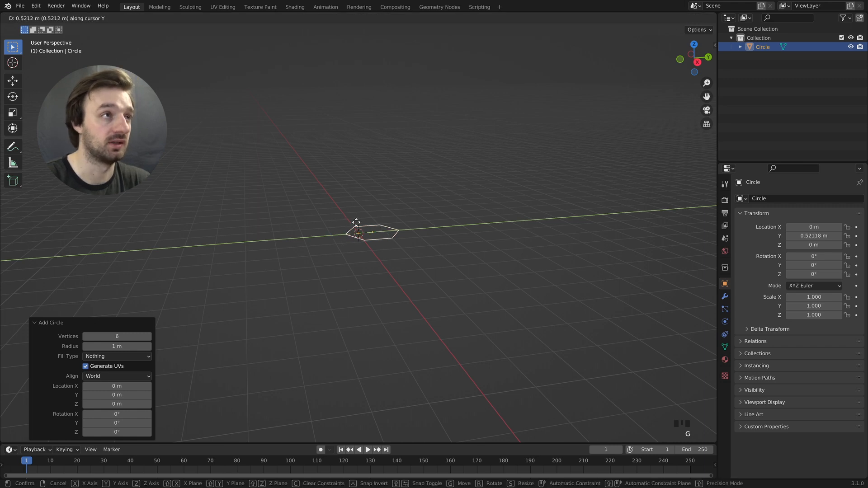
{"action": "left_click", "coordinate": [451, 228]}
{"action": "key", "text": "s"}
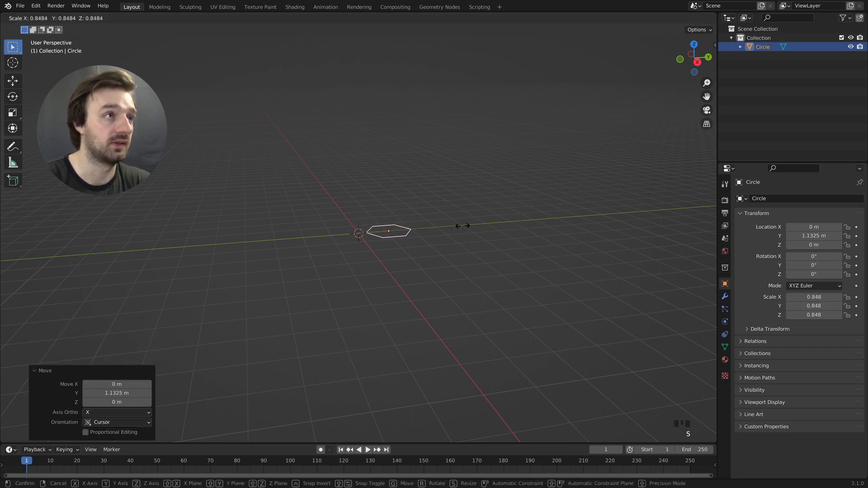
{"action": "left_click", "coordinate": [419, 227]}
{"action": "scroll", "coordinate": [413, 230], "scroll_direction": "up", "scroll_amount": 3, "text": "super"}
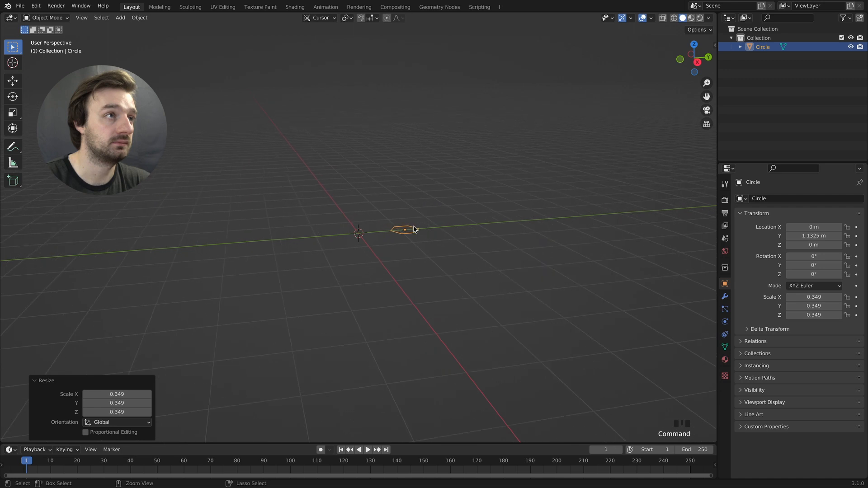
{"action": "scroll", "coordinate": [414, 230], "scroll_direction": "up", "scroll_amount": 4}
{"action": "scroll", "coordinate": [413, 226], "scroll_direction": "up", "scroll_amount": 1, "text": "super"}
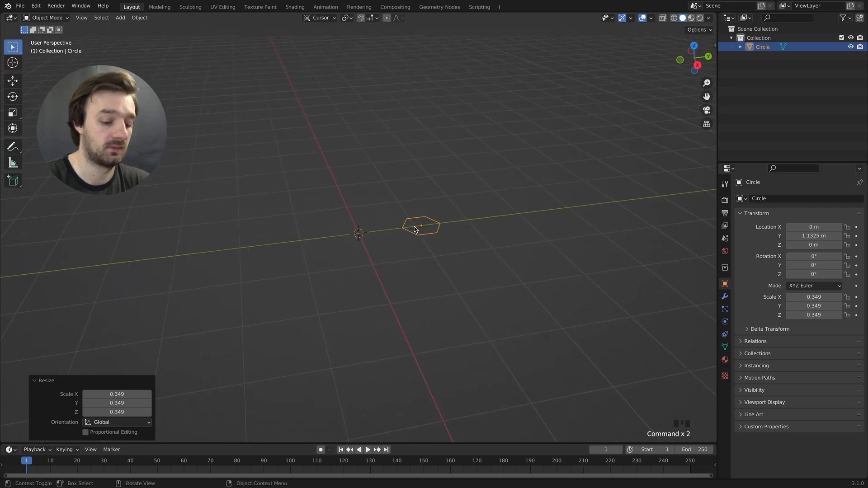
{"action": "key", "text": "g"}
{"action": "key", "text": "y"}
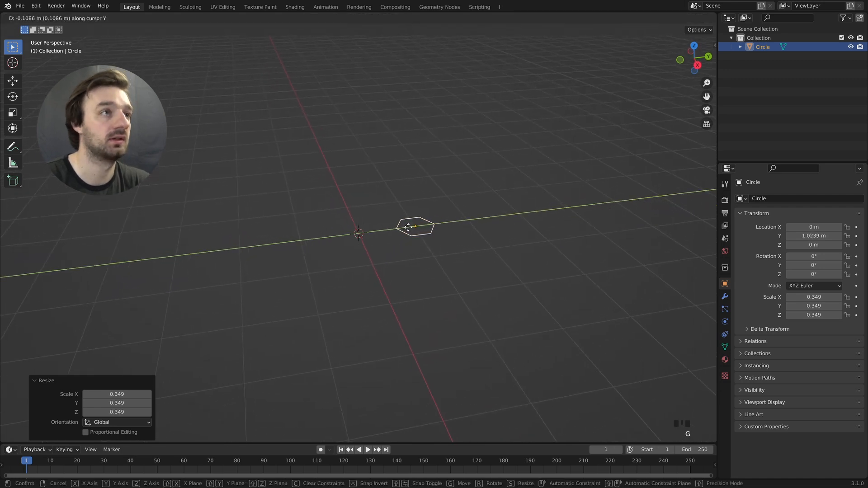
{"action": "left_click", "coordinate": [406, 227]}
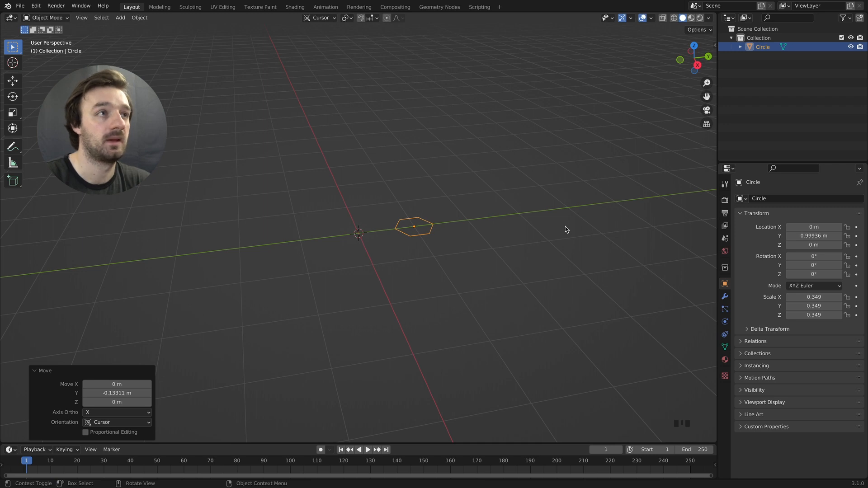
Fill the hexagon with a face and extrude it 2 m along Z into a column
{"action": "key", "text": "Tab"}
{"action": "key", "text": "f"}
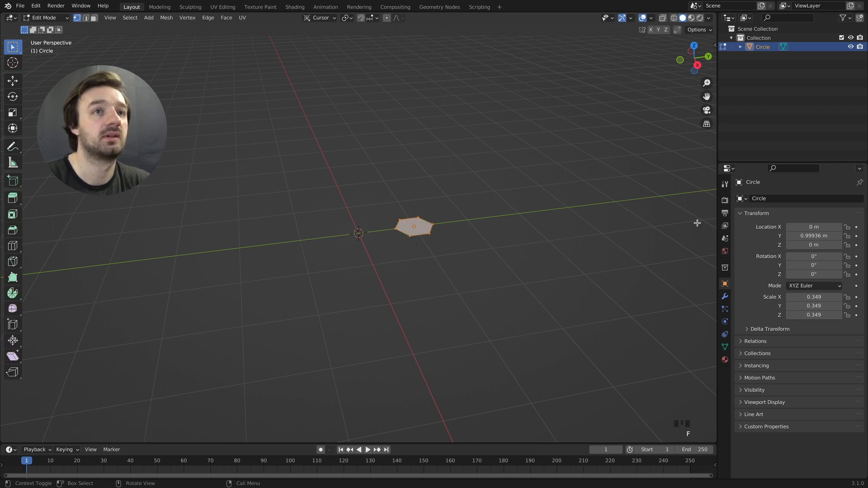
{"action": "key", "text": "e"}
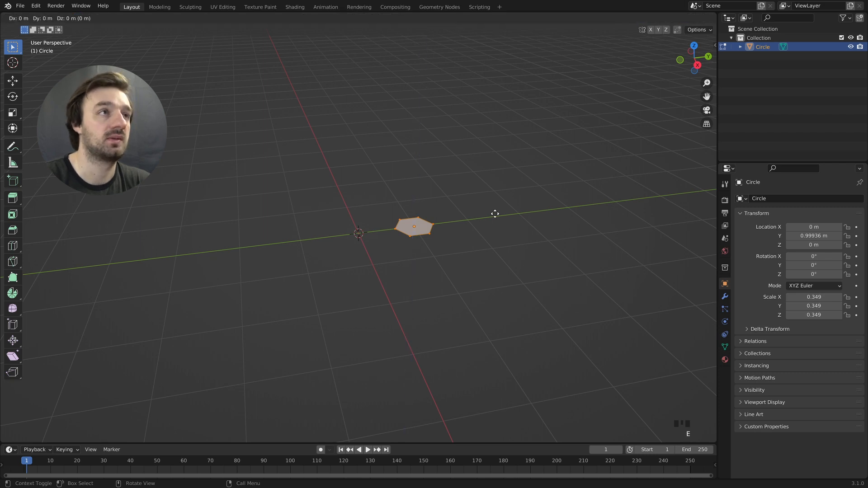
{"action": "key", "text": "2"}
{"action": "key", "text": "z"}
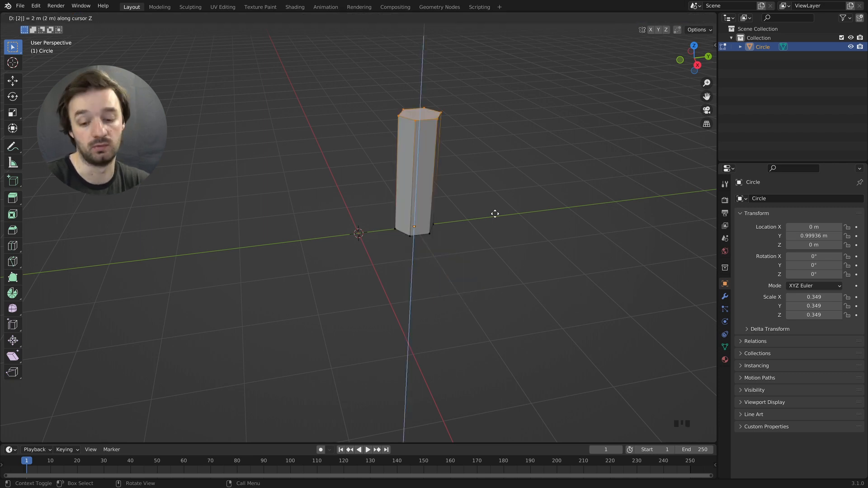
{"action": "key", "text": "Return"}
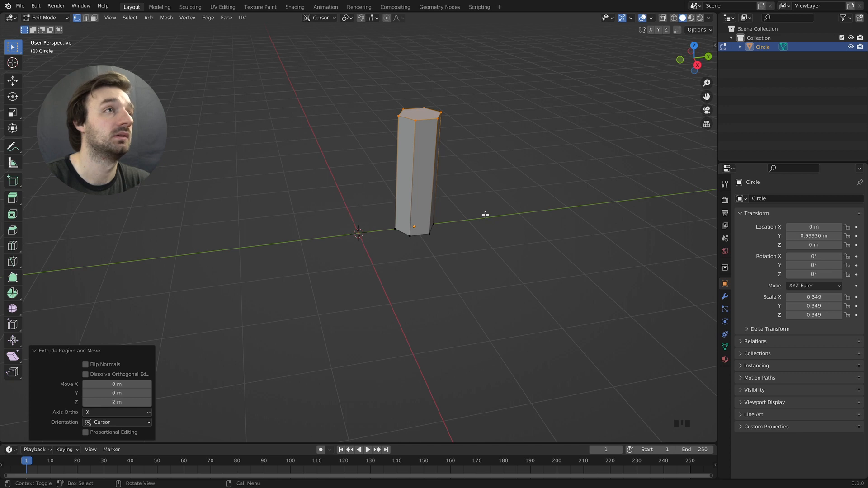
Add two horizontal loop cuts around the column and return to the Select Box tool
{"action": "middle_click_drag", "start_coordinate": [485, 214], "coordinate": [398, 259]}
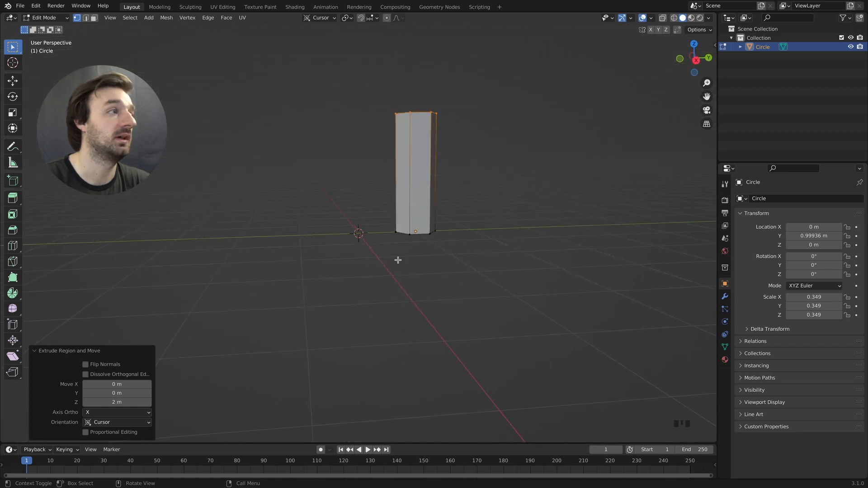
{"action": "left_click", "coordinate": [13, 246]}
{"action": "left_click", "coordinate": [410, 164]}
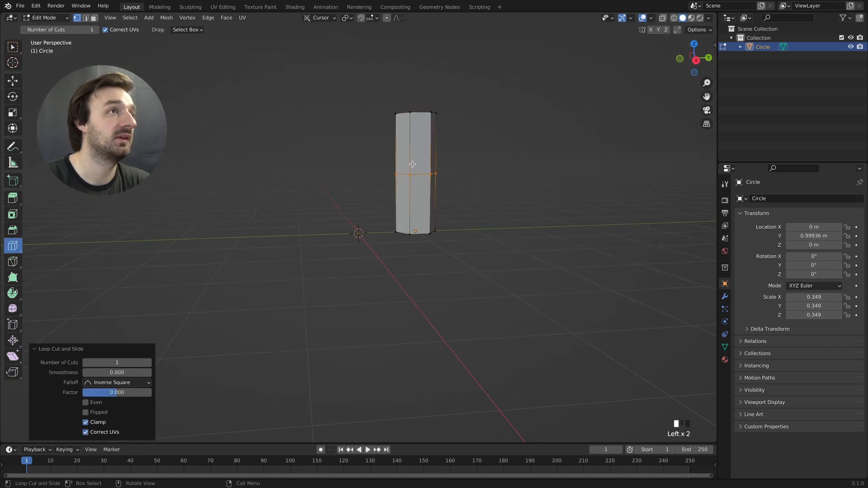
{"action": "left_click", "coordinate": [148, 363]}
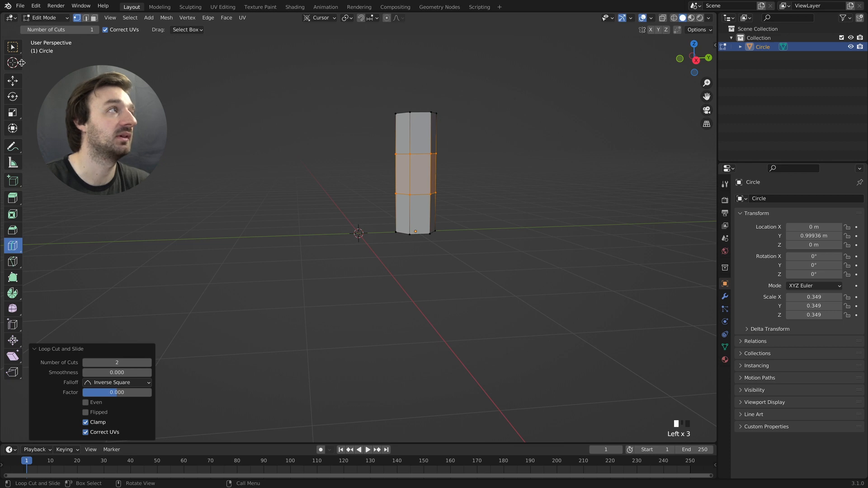
{"action": "left_click", "coordinate": [13, 46]}
{"action": "middle_click_drag", "start_coordinate": [362, 172], "coordinate": [382, 179]}
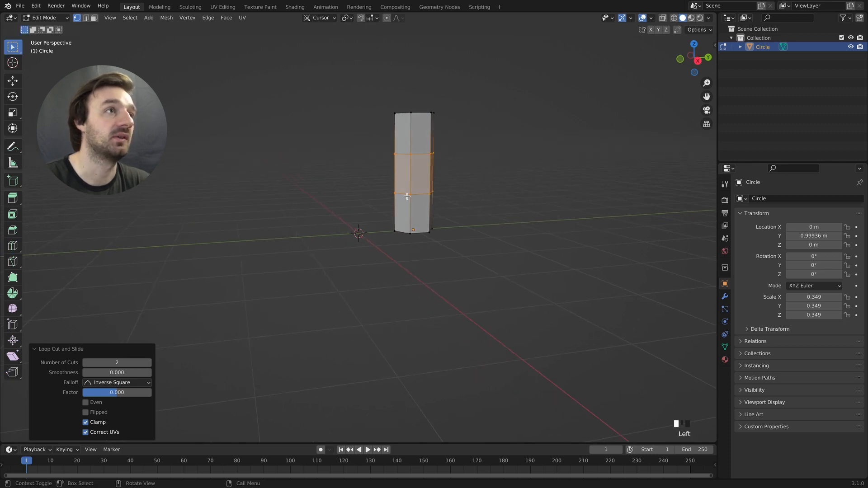
Add a Mirror modifier to the column, mirroring on the Y axis only
{"action": "left_click", "coordinate": [724, 296]}
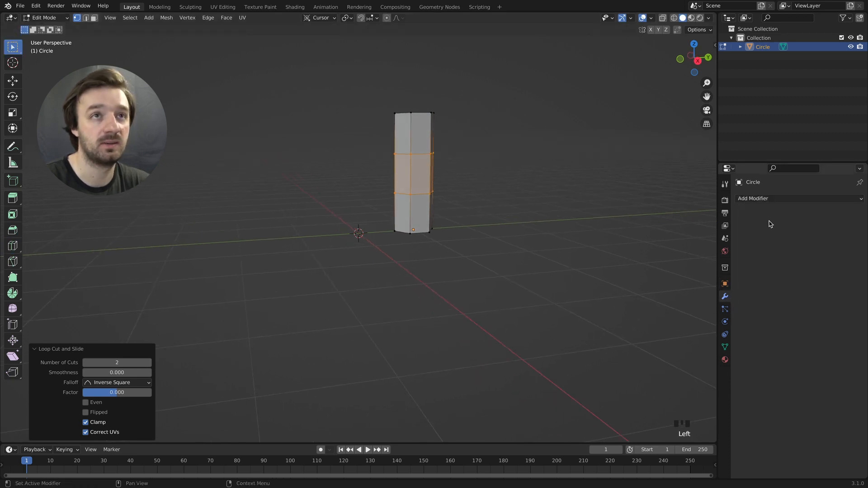
{"action": "left_click", "coordinate": [771, 198]}
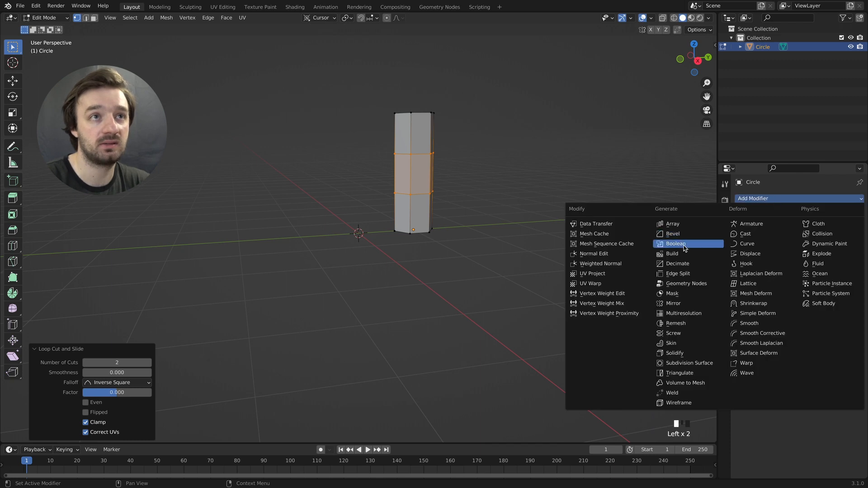
{"action": "left_click", "coordinate": [679, 305]}
{"action": "left_click", "coordinate": [818, 227]}
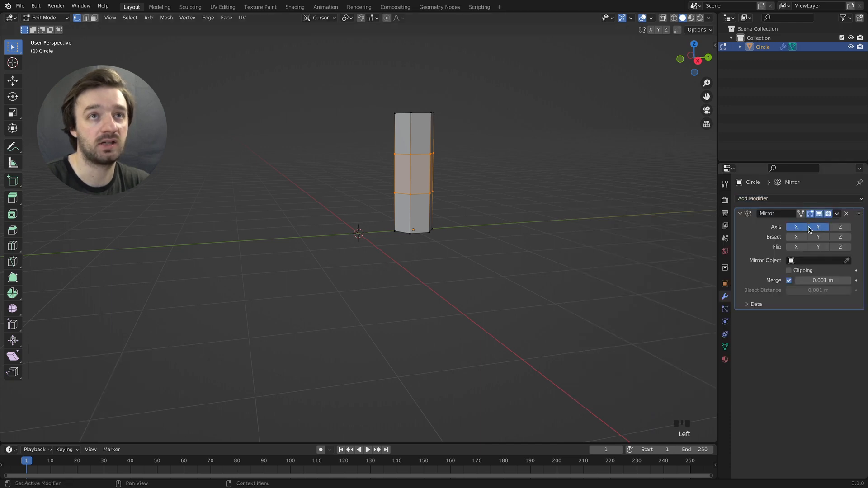
{"action": "left_click", "coordinate": [796, 227]}
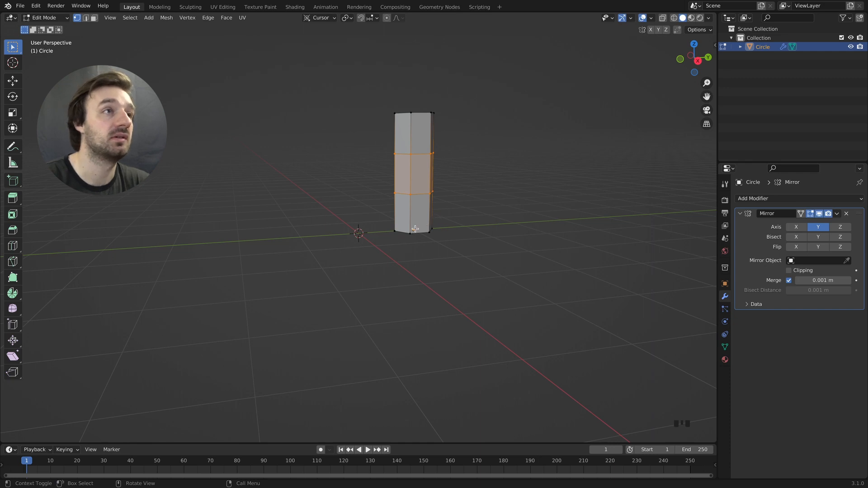
Set the column's origin to the 3D cursor and enable clipping in its Mirror modifier
{"action": "key", "text": "Tab"}
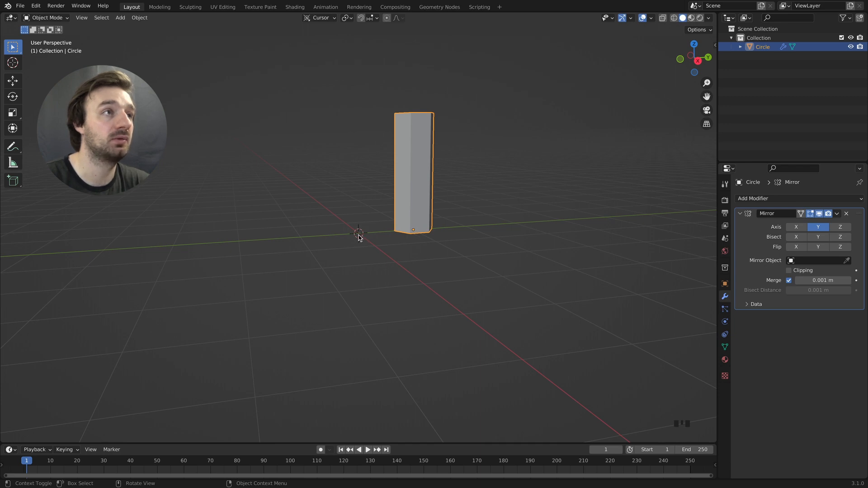
{"action": "right_click", "coordinate": [411, 209]}
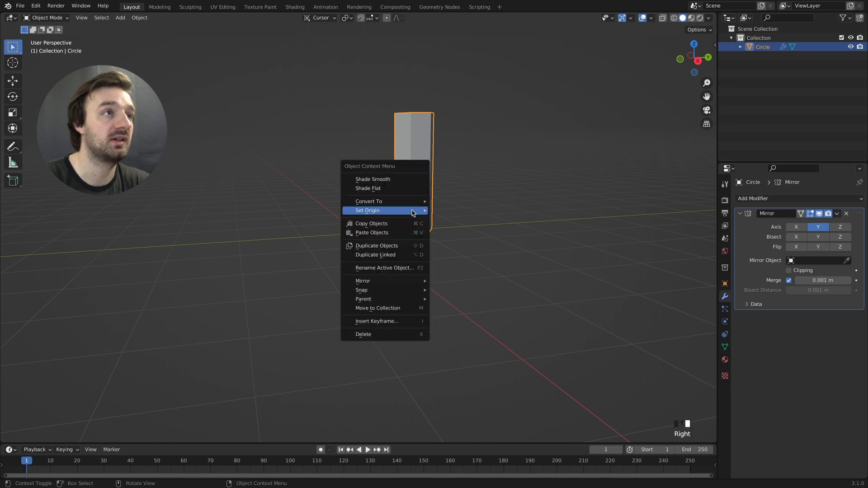
{"action": "mouse_move", "coordinate": [411, 210]}
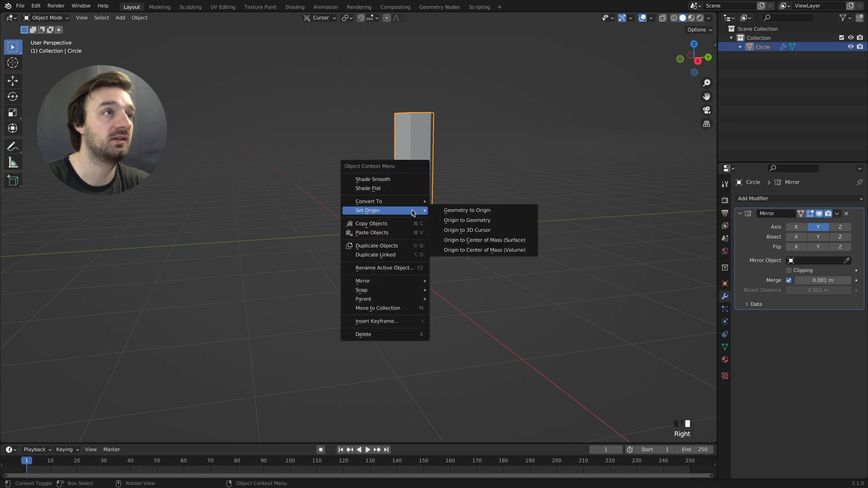
{"action": "left_click", "coordinate": [473, 230]}
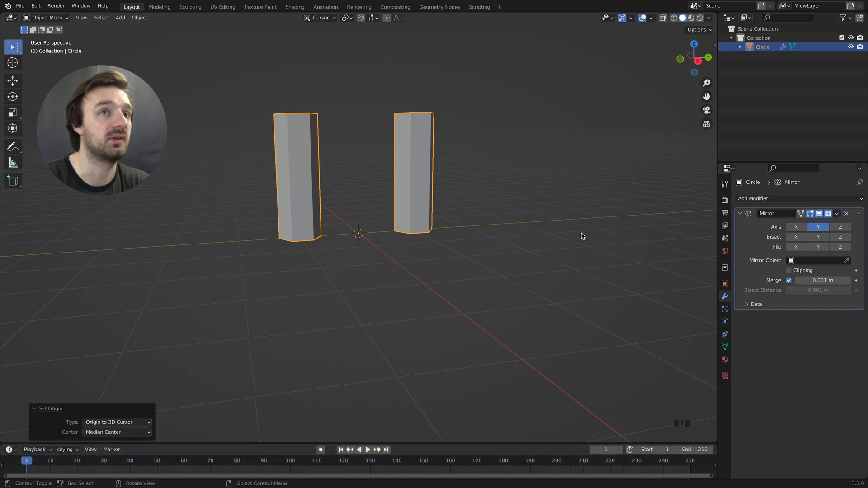
{"action": "left_click", "coordinate": [788, 271]}
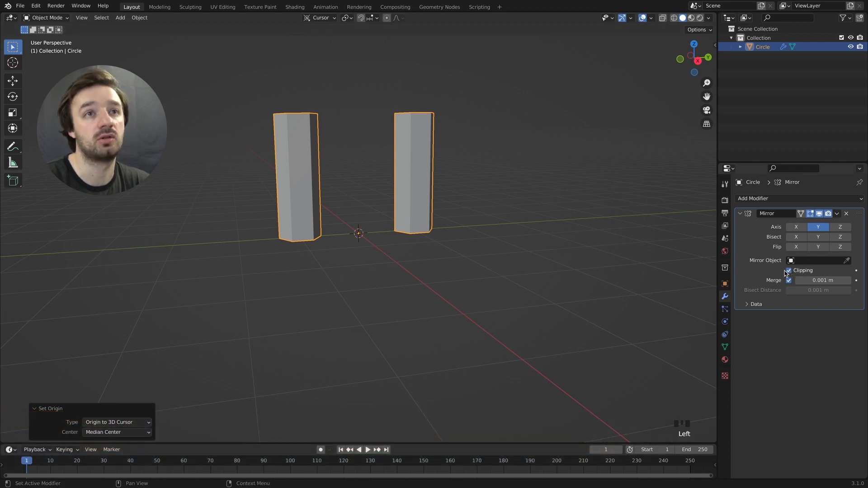
Extrude the outward- and inward-facing faces of the column's middle section about 0.15 m inward and scale them to about 0.73
{"action": "key", "text": "Tab"}
{"action": "left_click", "coordinate": [398, 177]}
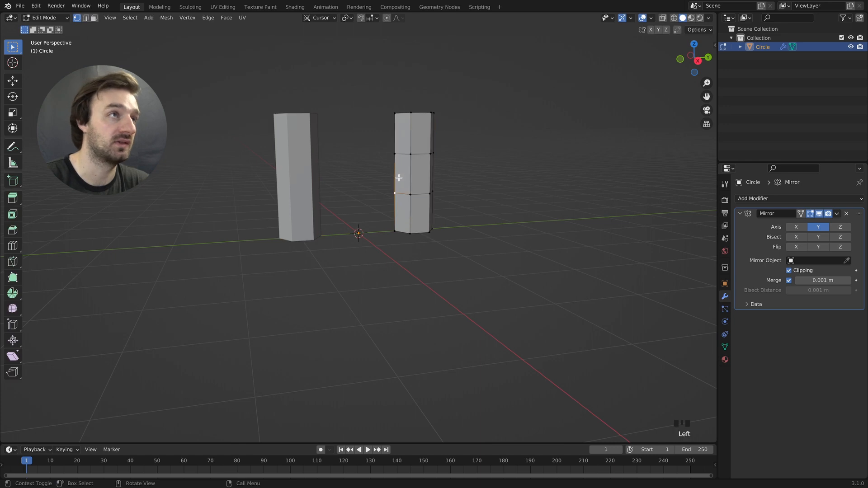
{"action": "middle_click_drag", "start_coordinate": [398, 177], "coordinate": [338, 172]}
{"action": "key", "text": "3"}
{"action": "left_click", "coordinate": [392, 173]}
{"action": "left_click", "coordinate": [385, 172], "text": "shift"}
{"action": "left_click", "coordinate": [382, 176], "text": "shift"}
{"action": "left_click", "coordinate": [402, 178], "text": "shift"}
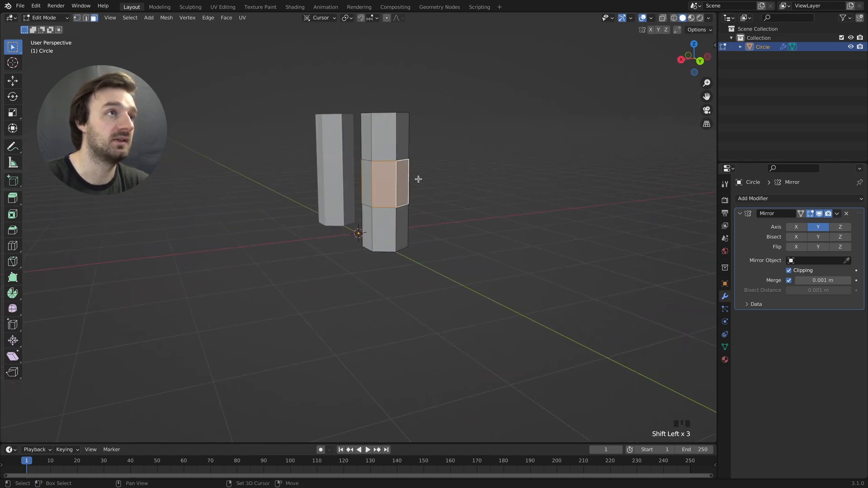
{"action": "key", "text": "e"}
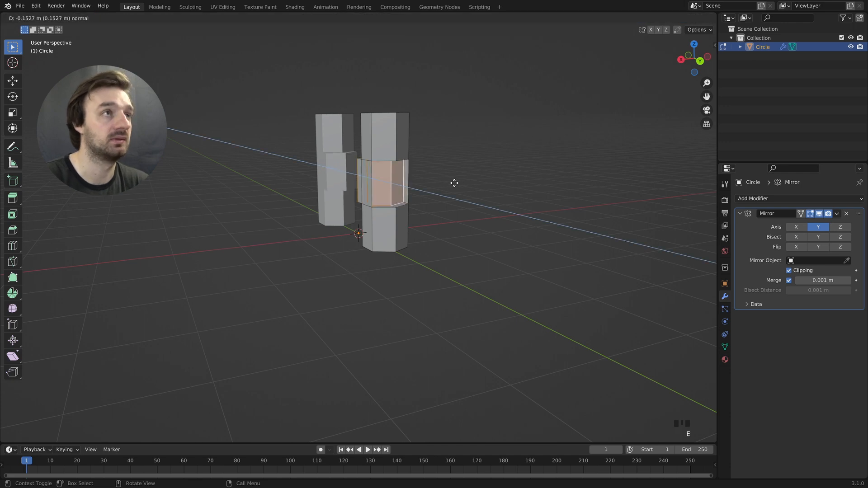
{"action": "left_click", "coordinate": [452, 183]}
{"action": "key", "text": "s"}
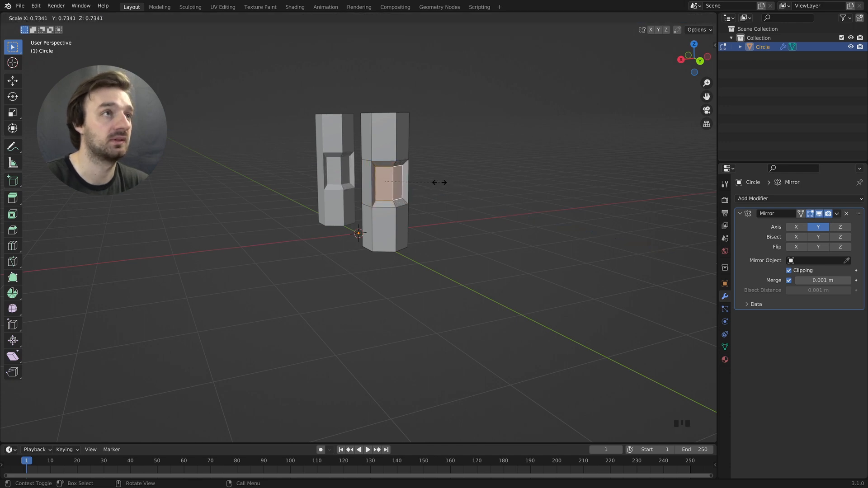
{"action": "left_click", "coordinate": [438, 182]}
Apply the LoopTools Circle operation to the two recessed faces pointing away from the mirrored copy
{"action": "middle_click_drag", "start_coordinate": [438, 182], "coordinate": [411, 180]}
{"action": "left_click", "coordinate": [411, 179]}
{"action": "left_click", "coordinate": [413, 180], "text": "shift"}
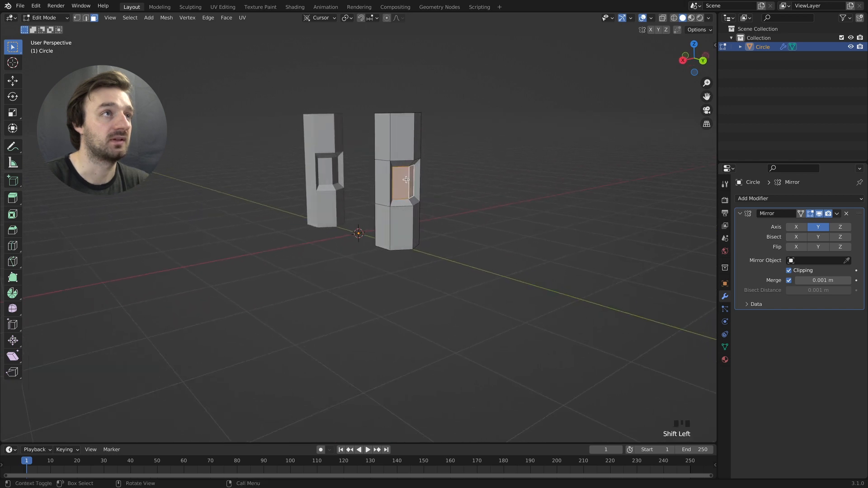
{"action": "right_click", "coordinate": [408, 182]}
{"action": "mouse_move", "coordinate": [408, 182]}
{"action": "left_click", "coordinate": [446, 187]}
Shape the two recessed faces pointing toward the mirrored copy with the LoopTools Circle operation
{"action": "mouse_move", "coordinate": [429, 183]}
{"action": "middle_mouse_down"}
{"action": "mouse_move", "coordinate": [312, 193]}
{"action": "mouse_move", "coordinate": [416, 182]}
{"action": "middle_mouse_up"}
{"action": "left_click", "coordinate": [392, 173], "text": "shift"}
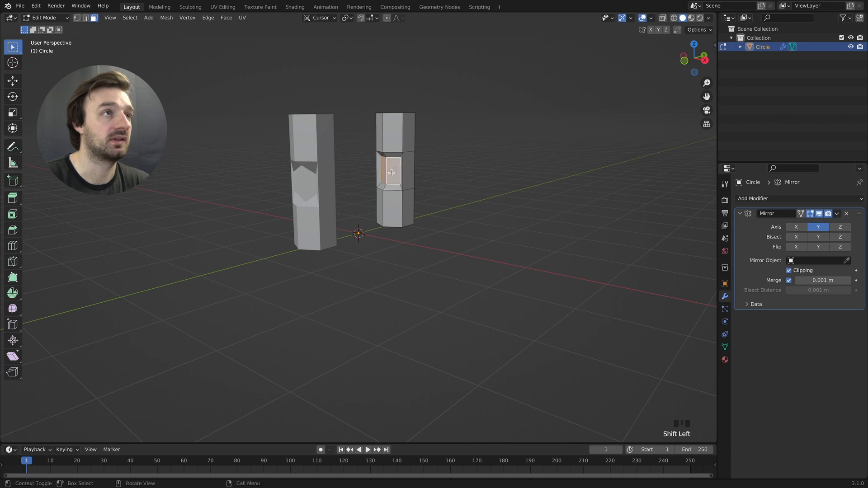
{"action": "right_click", "coordinate": [391, 173]}
{"action": "mouse_move", "coordinate": [393, 174]}
{"action": "left_click", "coordinate": [436, 181]}
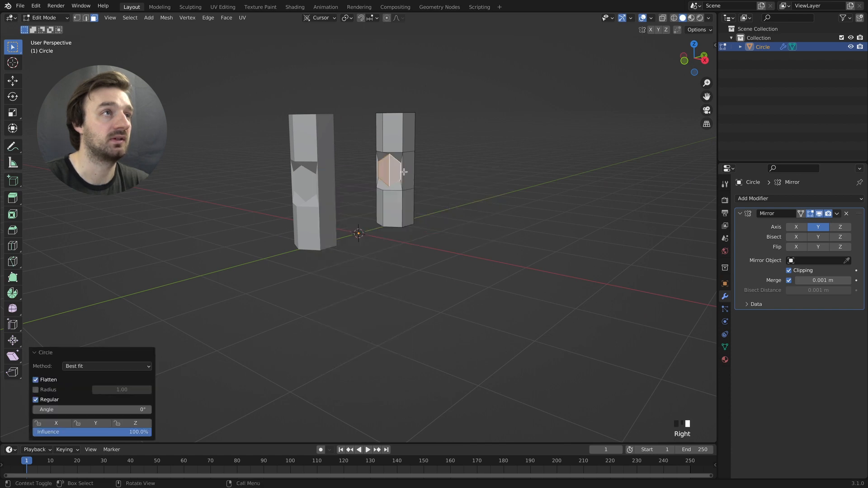
Extrude the circular faces pointing toward the mirrored copy about 1 m so the two halves meet in a crossbar
{"action": "middle_click_drag", "start_coordinate": [436, 181], "coordinate": [404, 172]}
{"action": "key", "text": "e"}
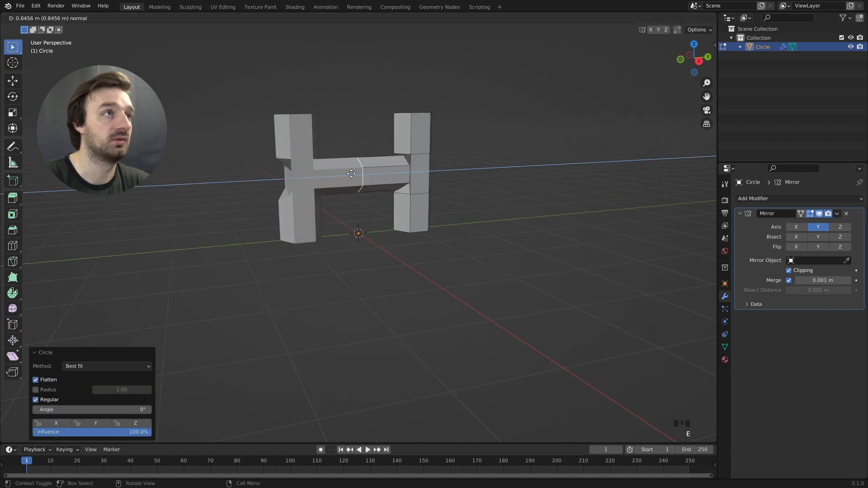
{"action": "left_click", "coordinate": [385, 172]}
Extrude the circular faces pointing away from the mirrored copy about 0.58 m outward
{"action": "middle_click_drag", "start_coordinate": [385, 171], "coordinate": [339, 171]}
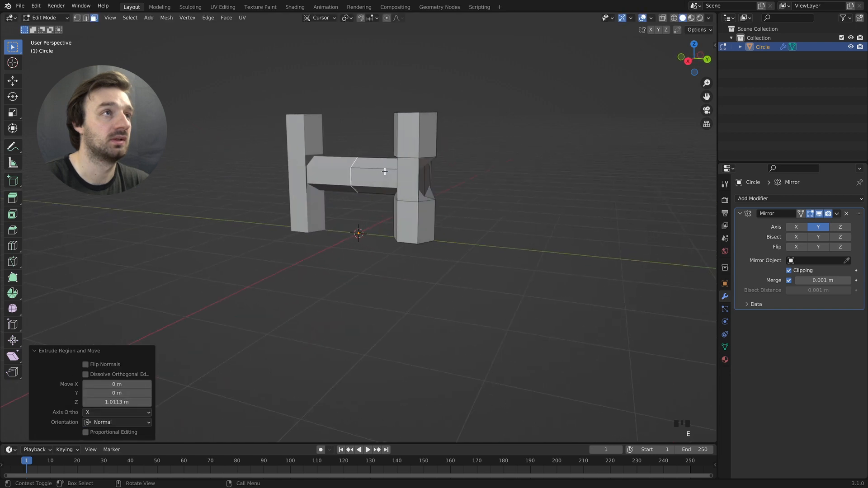
{"action": "left_click", "coordinate": [425, 178]}
{"action": "key", "text": "e"}
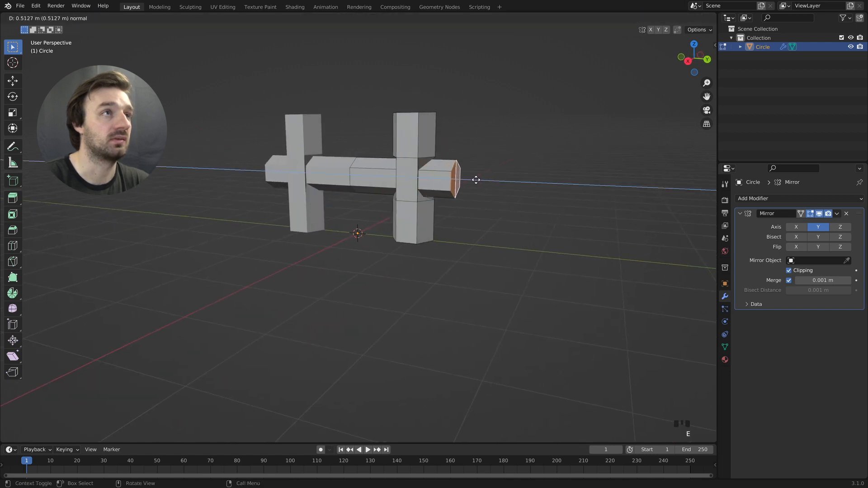
{"action": "left_click", "coordinate": [478, 180]}
{"action": "middle_click_drag", "start_coordinate": [443, 167], "coordinate": [403, 164]}
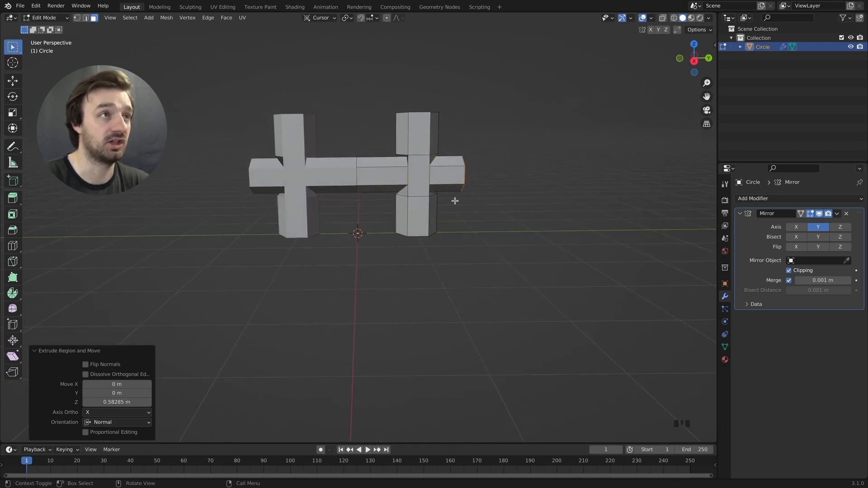
Add an Array modifier with a relative offset of 0 in X and 1 in Z
{"action": "left_click", "coordinate": [739, 213]}
{"action": "left_click", "coordinate": [746, 201]}
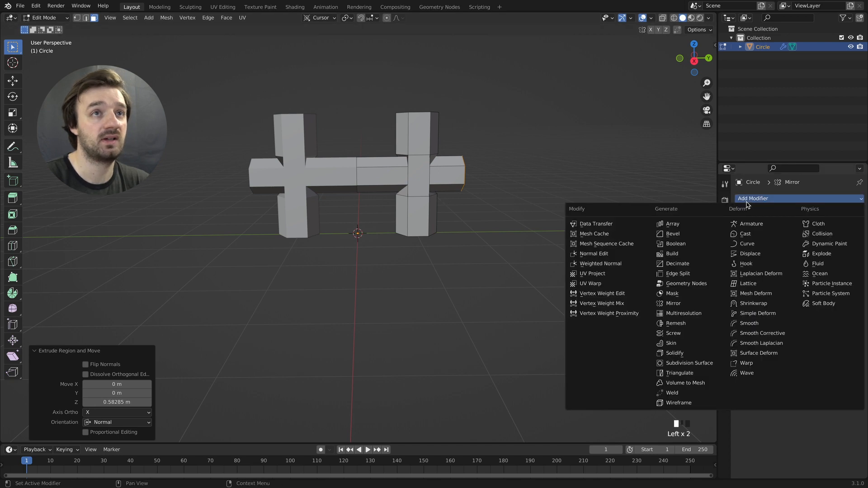
{"action": "left_click", "coordinate": [667, 224]}
{"action": "double_click", "coordinate": [820, 277]}
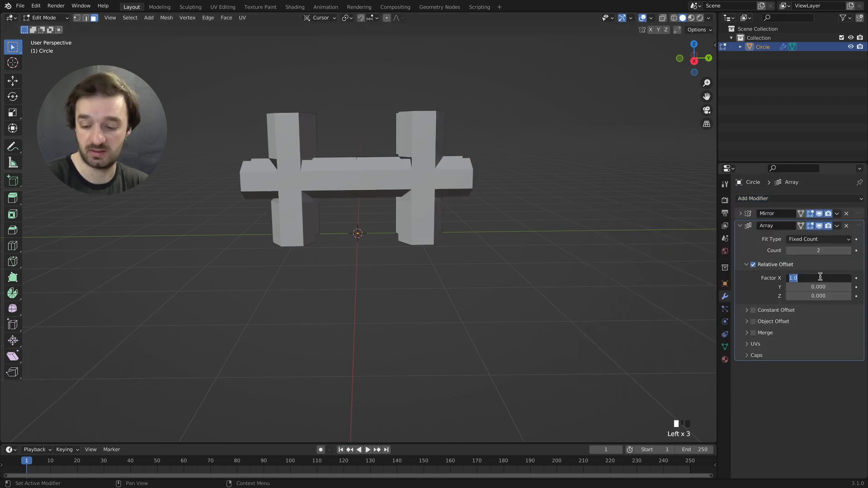
{"action": "key", "text": "Tab"}
{"action": "key", "text": "Tab"}
{"action": "type", "text": "1"}
{"action": "key", "text": "Return"}
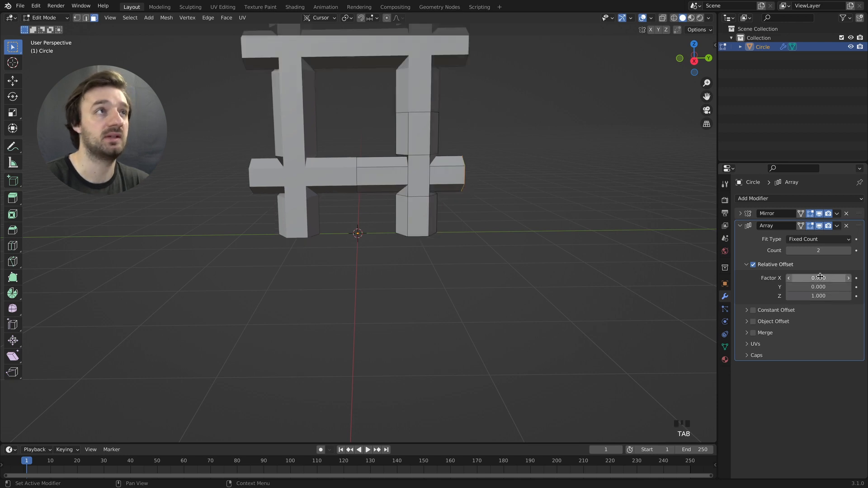
Raise the Array modifier's count to 5
{"action": "scroll", "coordinate": [382, 159], "scroll_direction": "down", "scroll_amount": 2}
{"action": "scroll", "coordinate": [382, 159], "scroll_direction": "down", "scroll_amount": 2}
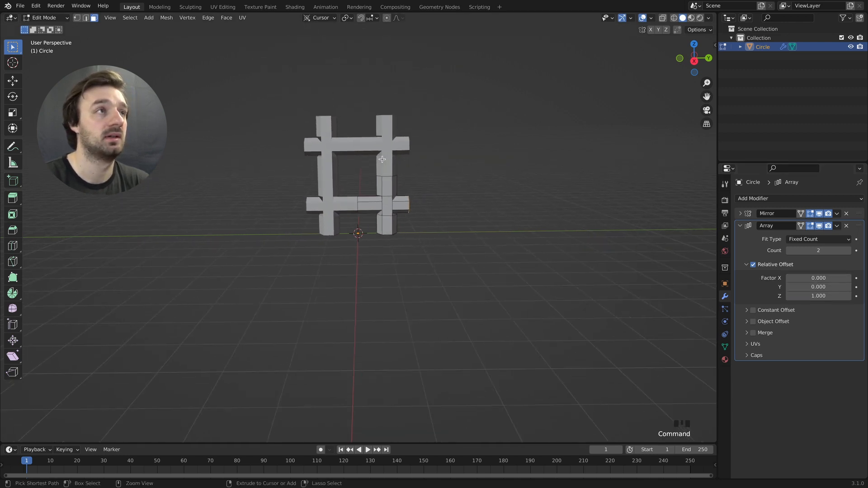
{"action": "left_click", "coordinate": [847, 251]}
{"action": "left_click", "coordinate": [847, 250]}
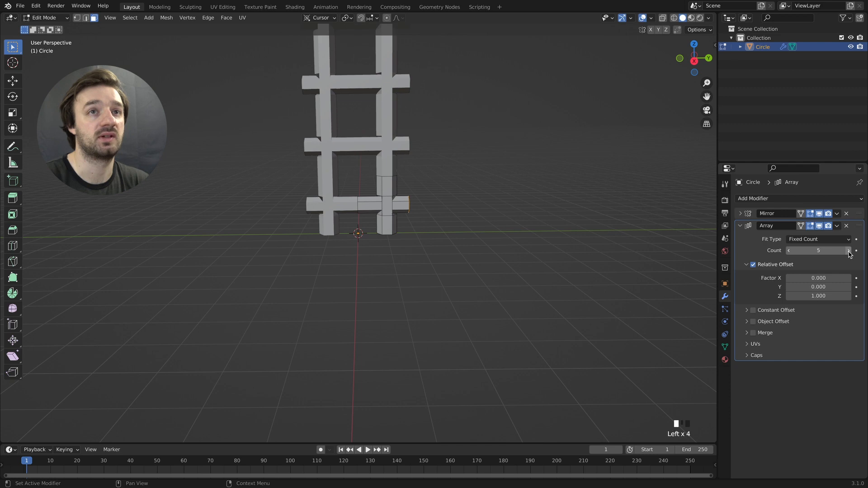
{"action": "left_click", "coordinate": [847, 250]}
{"action": "scroll", "coordinate": [427, 172], "scroll_direction": "up", "scroll_amount": 2, "text": "shift"}
{"action": "scroll", "coordinate": [427, 172], "scroll_direction": "up", "scroll_amount": 4, "text": "shift"}
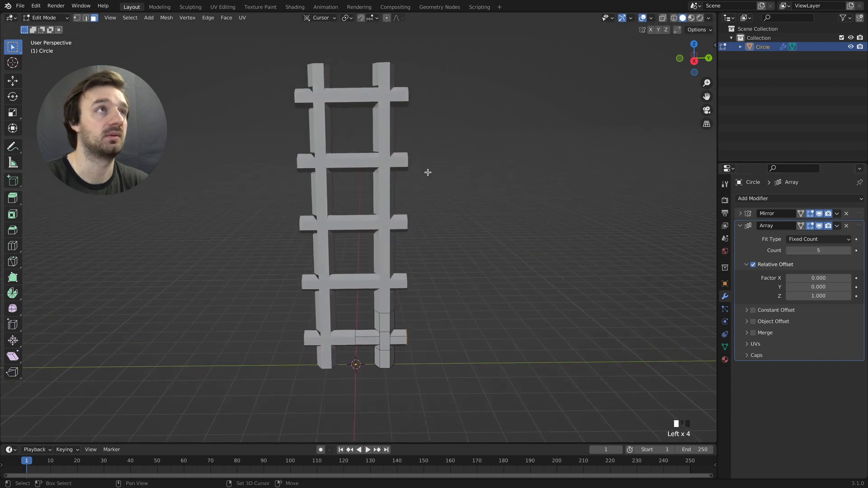
Collapse the Array modifier's settings and add a Bevel modifier below it
{"action": "left_click", "coordinate": [740, 225]}
{"action": "left_click", "coordinate": [740, 225]}
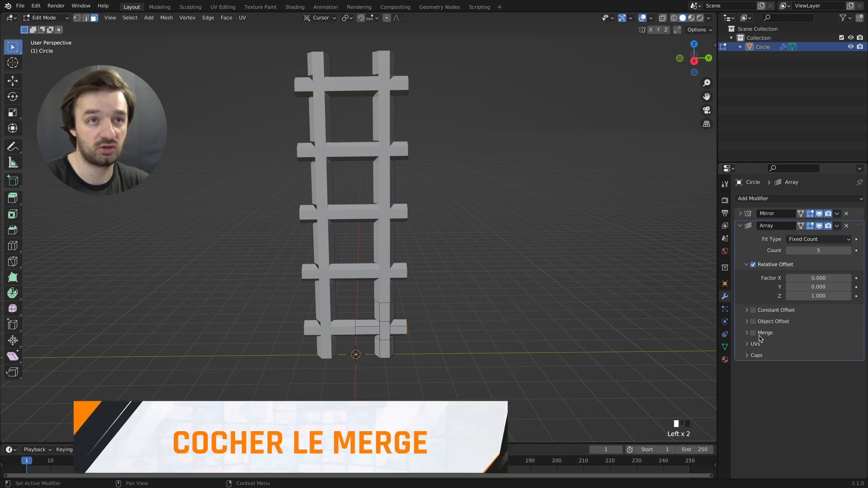
{"action": "left_click", "coordinate": [740, 226]}
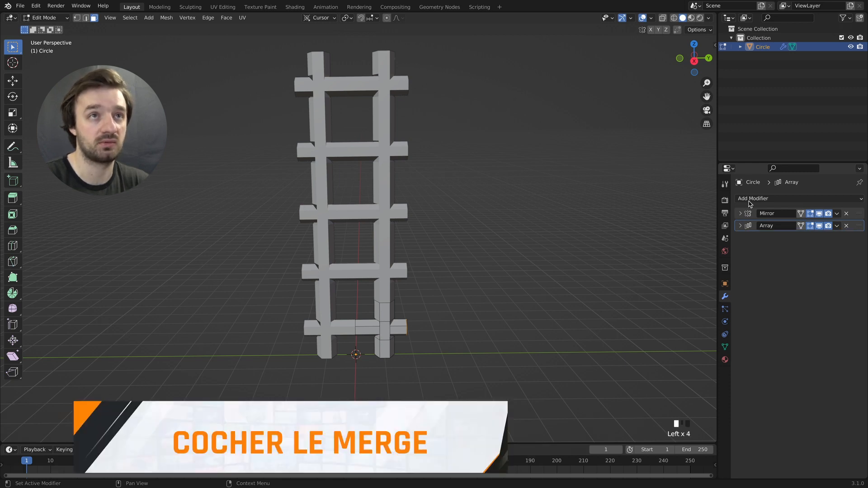
{"action": "left_click", "coordinate": [750, 199]}
{"action": "left_click", "coordinate": [690, 234]}
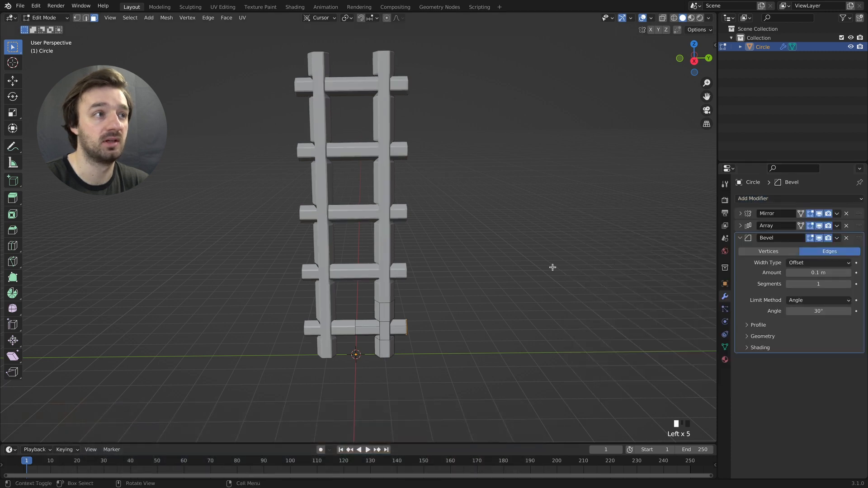
{"action": "middle_click_drag", "start_coordinate": [444, 267], "coordinate": [444, 267]}
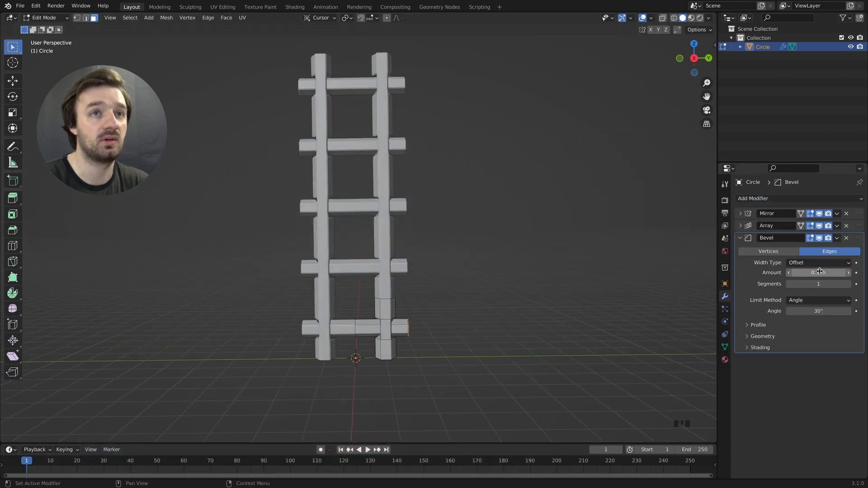
Adjust the Bevel modifier's amount, trying two segments before returning to one
{"action": "left_click_drag", "start_coordinate": [811, 271], "coordinate": [831, 273]}
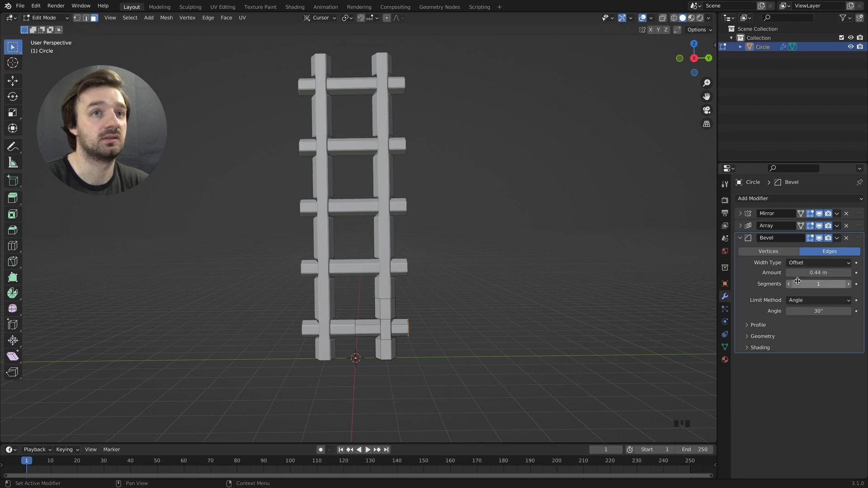
{"action": "left_click", "coordinate": [849, 284]}
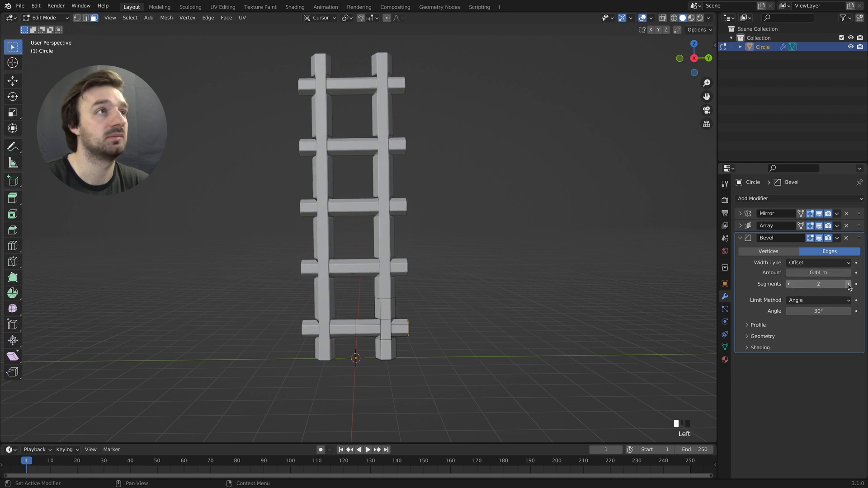
{"action": "left_click", "coordinate": [789, 284]}
{"action": "left_click_drag", "start_coordinate": [804, 272], "coordinate": [795, 273]}
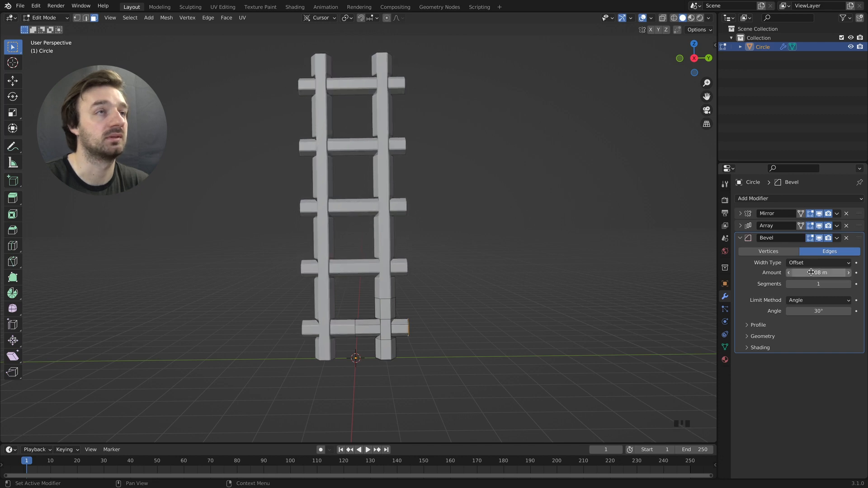
Enable Merge in the Array modifier and collapse the modifier settings
{"action": "left_click", "coordinate": [740, 238]}
{"action": "left_click", "coordinate": [739, 226]}
{"action": "left_click", "coordinate": [746, 264]}
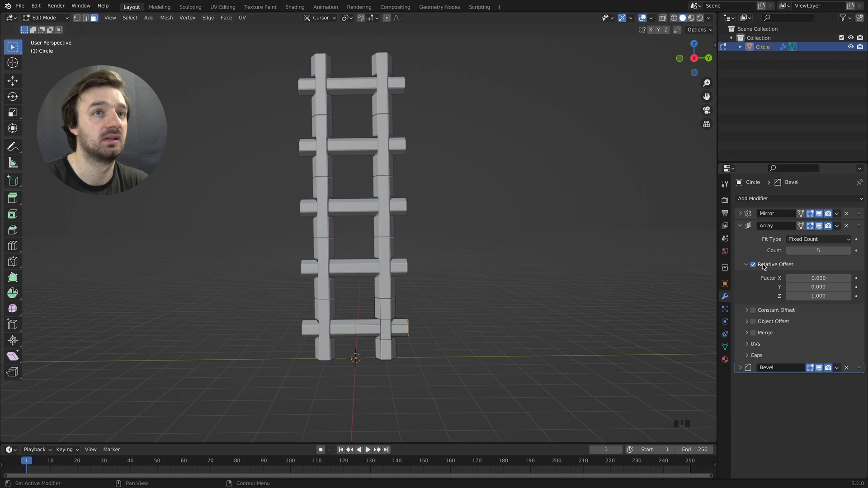
{"action": "left_click", "coordinate": [753, 332]}
{"action": "left_click", "coordinate": [741, 226]}
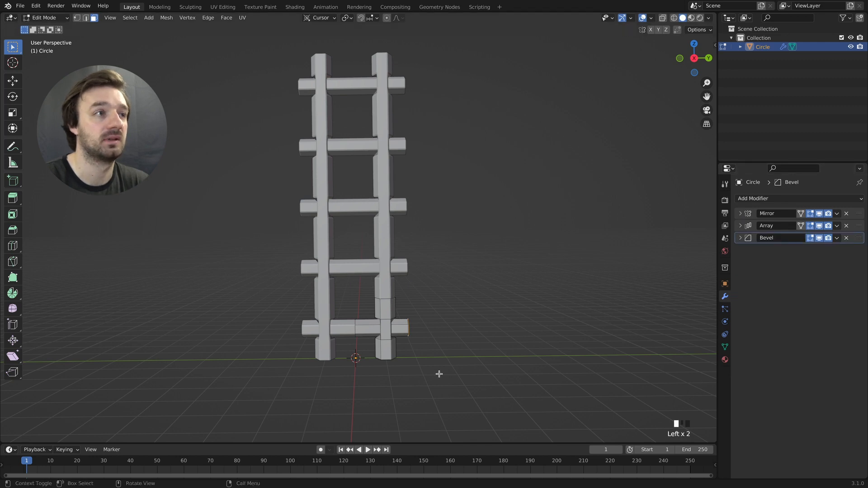
Inspect the ladder in Object Mode, then move the base column's top edge loop up about 0.45 m along Z in Edit Mode
{"action": "key", "text": "Tab"}
{"action": "scroll", "coordinate": [386, 331], "scroll_direction": "up", "scroll_amount": 2}
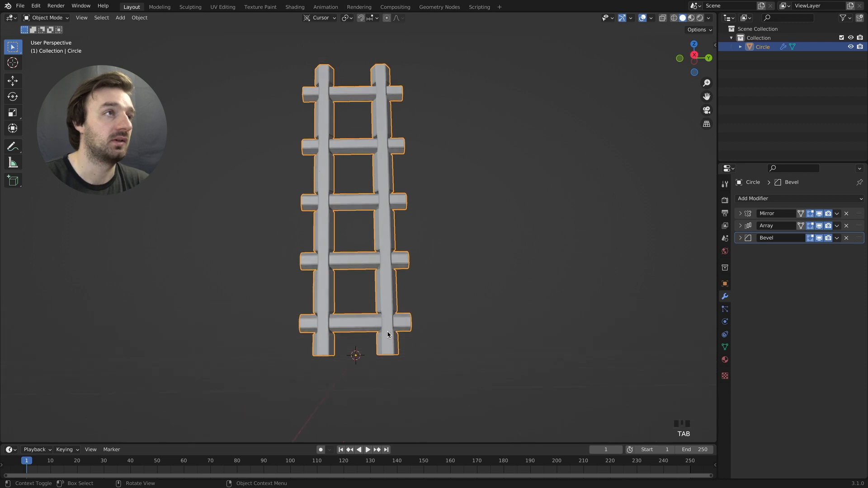
{"action": "scroll", "coordinate": [372, 341], "scroll_direction": "up", "scroll_amount": 2, "text": "super"}
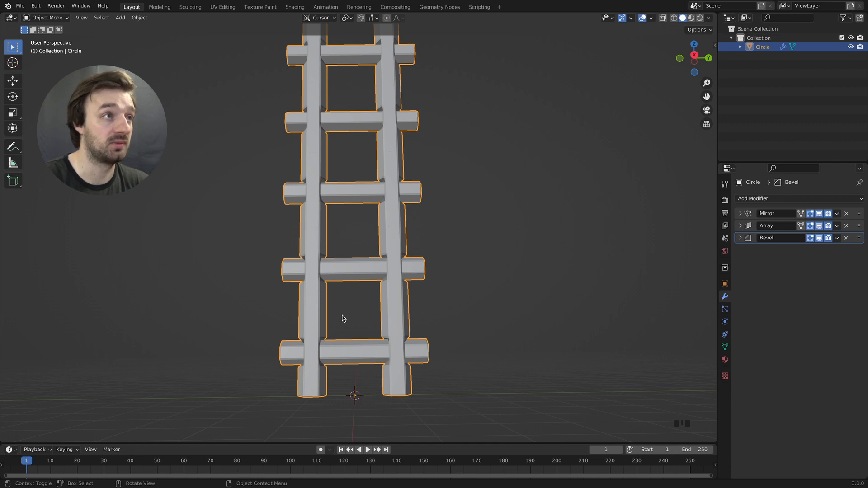
{"action": "scroll", "coordinate": [365, 317], "scroll_direction": "down", "scroll_amount": 2, "text": "super"}
{"action": "key", "text": "Tab"}
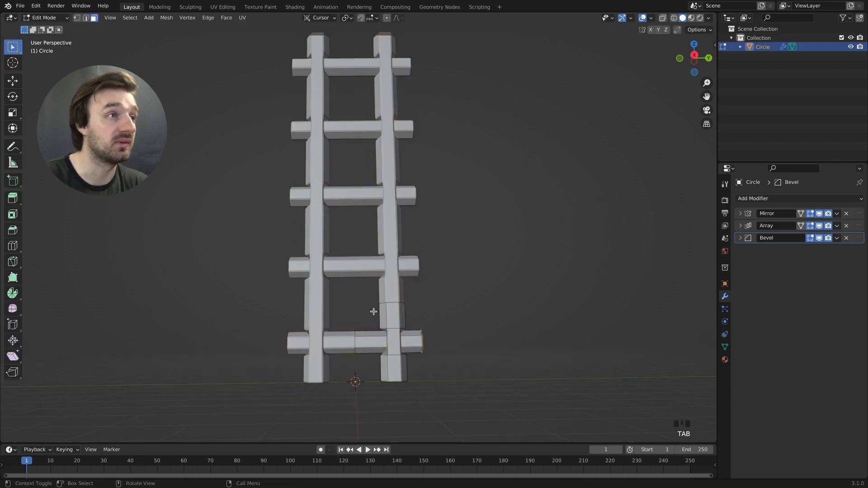
{"action": "key", "text": "2"}
{"action": "left_click", "coordinate": [392, 303], "text": "alt+shift"}
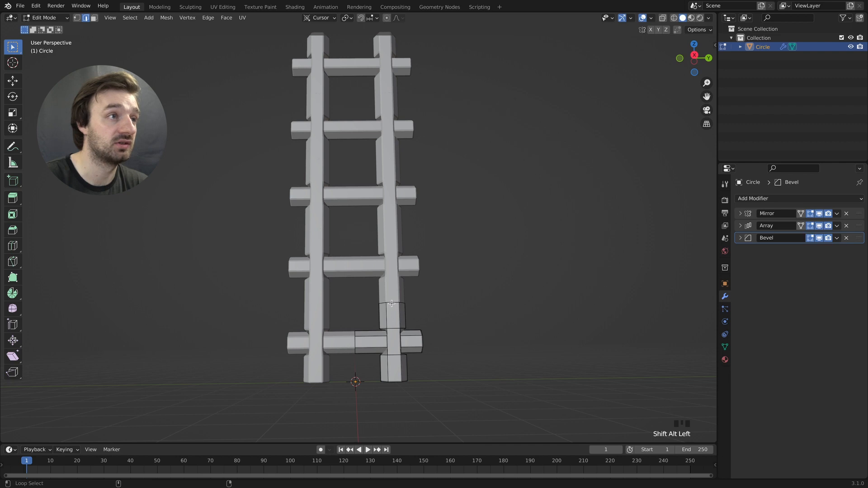
{"action": "left_click", "coordinate": [391, 303], "text": "alt+shift"}
{"action": "key", "text": "g"}
{"action": "key", "text": "z"}
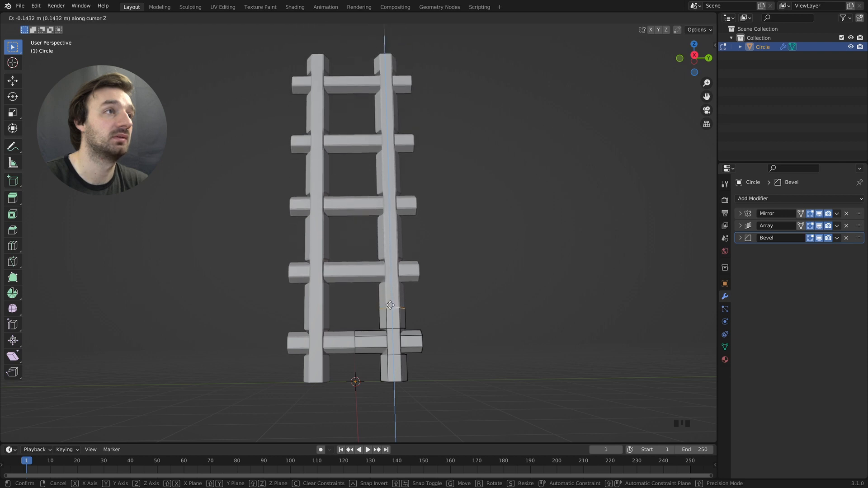
{"action": "left_click", "coordinate": [390, 286]}
Try raising the column's top edge loop further along Z, then undo both moves of the loop
{"action": "scroll", "coordinate": [390, 286], "scroll_direction": "down", "scroll_amount": 2}
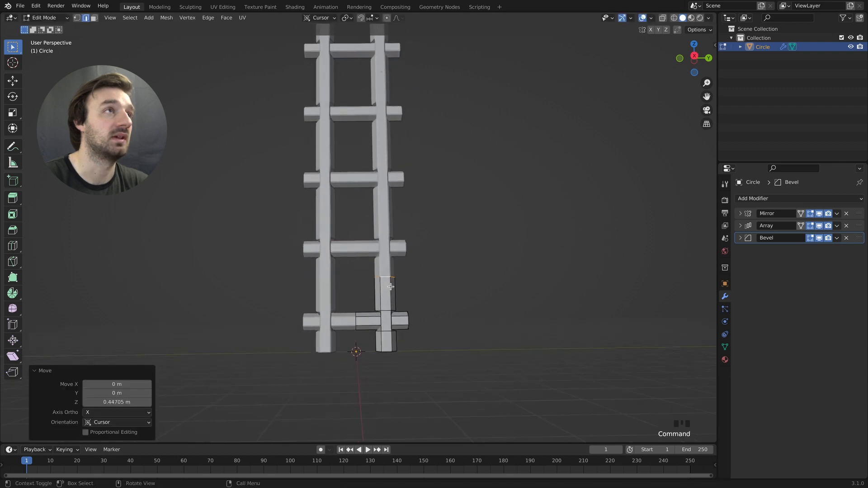
{"action": "scroll", "coordinate": [389, 287], "scroll_direction": "up", "scroll_amount": 2, "text": "shift"}
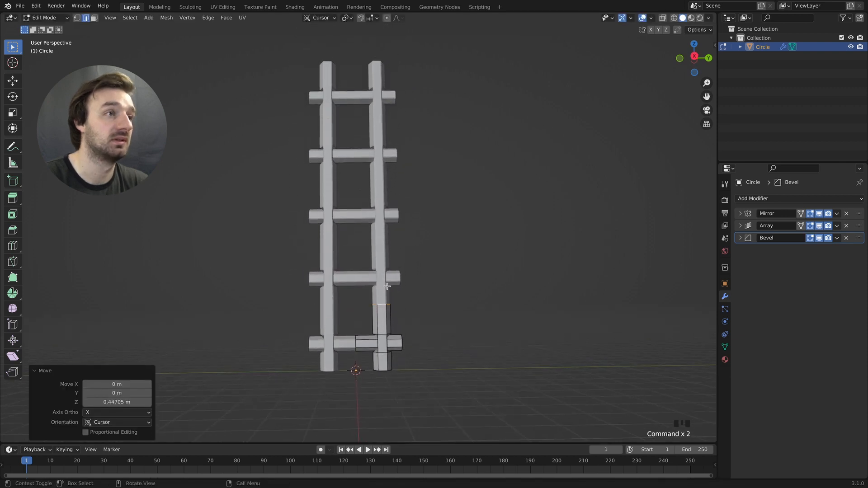
{"action": "key", "text": "g"}
{"action": "key", "text": "z"}
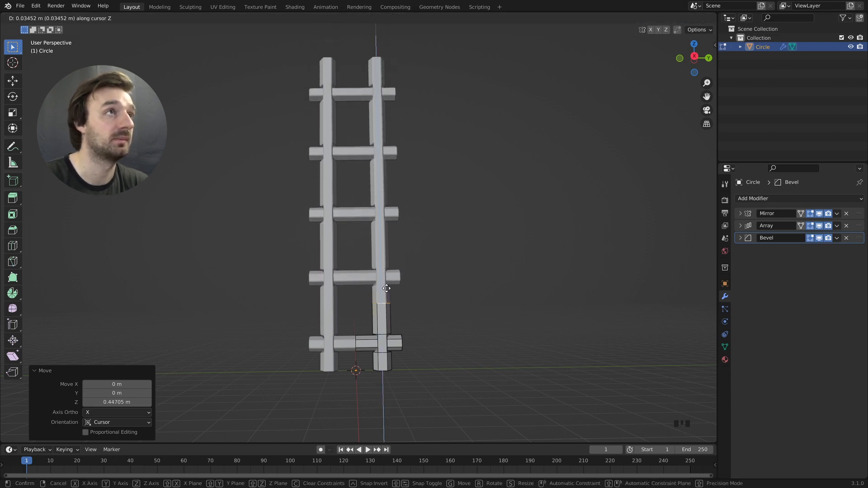
{"action": "left_click", "coordinate": [385, 282]}
{"action": "key", "text": "ctrl+z"}
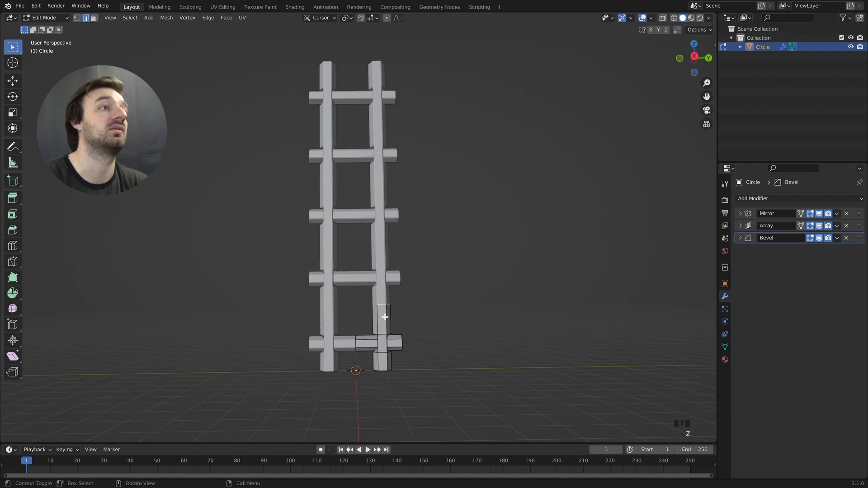
{"action": "middle_click_drag", "start_coordinate": [389, 333], "coordinate": [385, 332]}
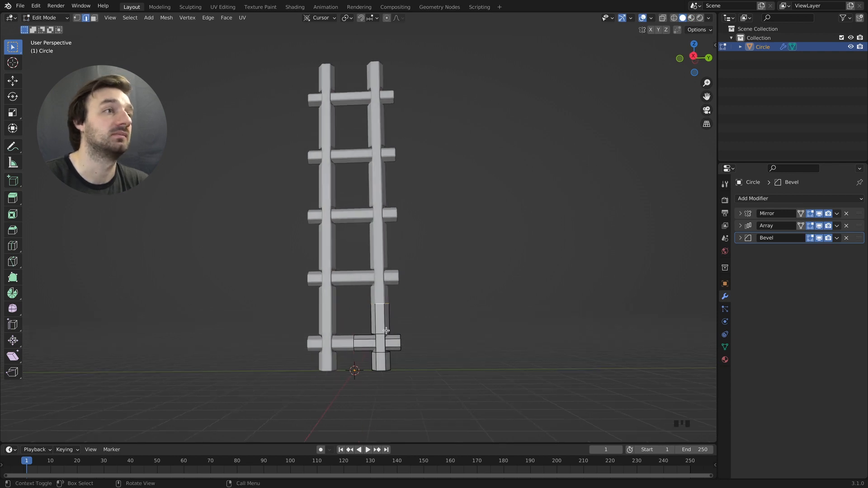
{"action": "key", "text": "ctrl+z"}
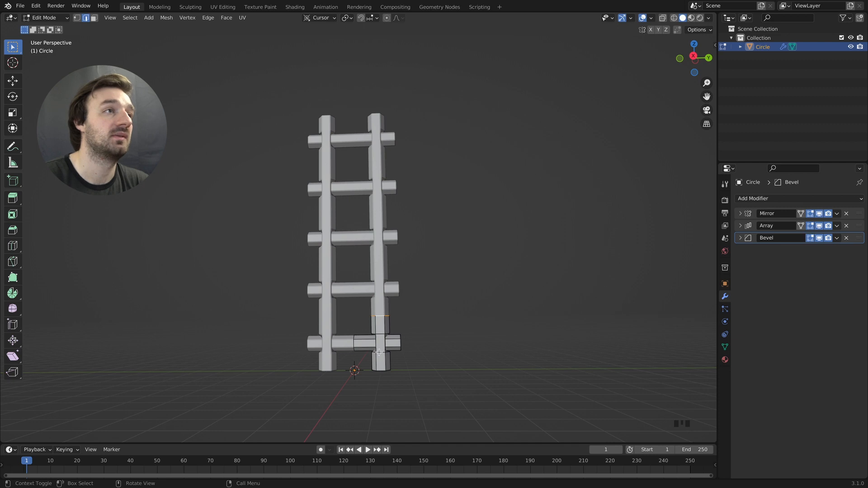
In wireframe, select all base-section vertices above the column's bottom end, raise them about 0.2 m along Z, and restore solid shading
{"action": "key", "text": "z"}
{"action": "left_click", "coordinate": [394, 324]}
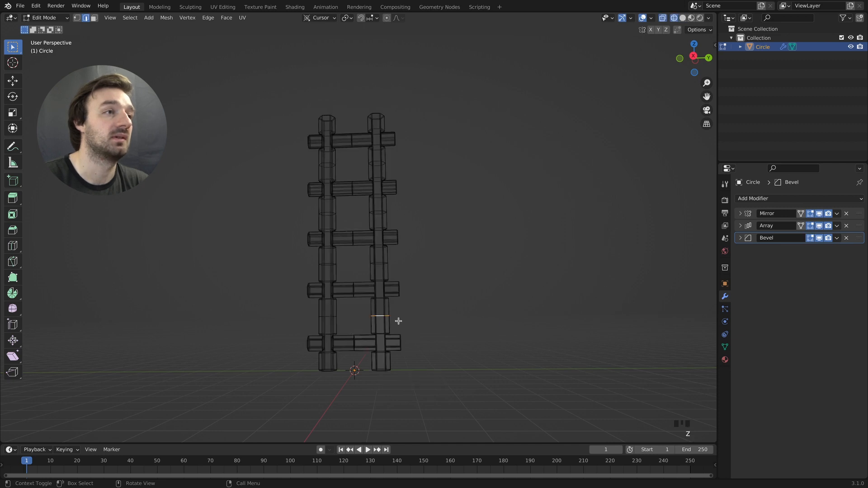
{"action": "key", "text": "1"}
{"action": "left_click_drag", "start_coordinate": [418, 307], "coordinate": [350, 353]}
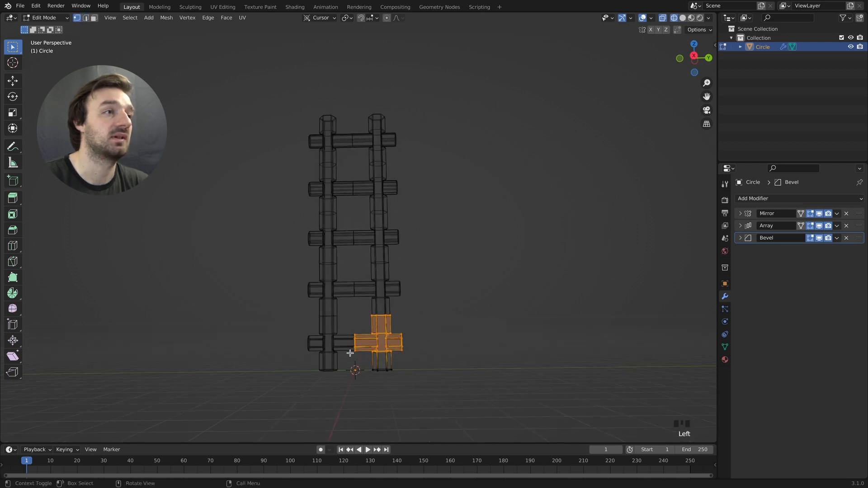
{"action": "key", "text": "g"}
{"action": "key", "text": "z"}
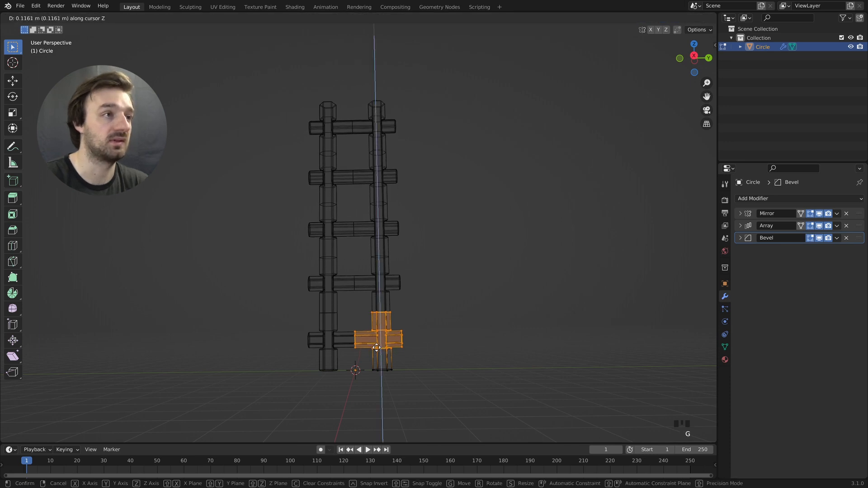
{"action": "left_click", "coordinate": [384, 344]}
{"action": "key", "text": "z"}
{"action": "left_click", "coordinate": [456, 345]}
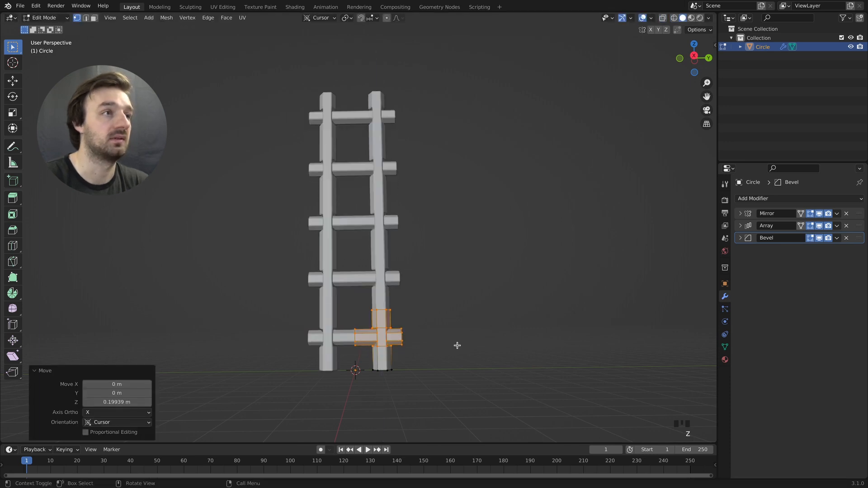
Raise the selected base-section vertices about 0.1 m further along Z, return to Object Mode and deselect the ladder
{"action": "key", "text": "g"}
{"action": "key", "text": "z"}
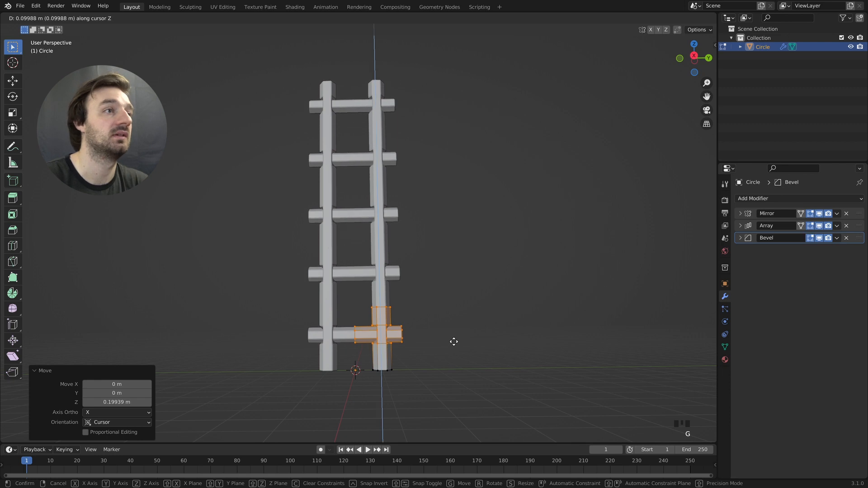
{"action": "left_click", "coordinate": [449, 341]}
{"action": "middle_click_drag", "start_coordinate": [449, 341], "coordinate": [425, 322]}
{"action": "key", "text": "Tab"}
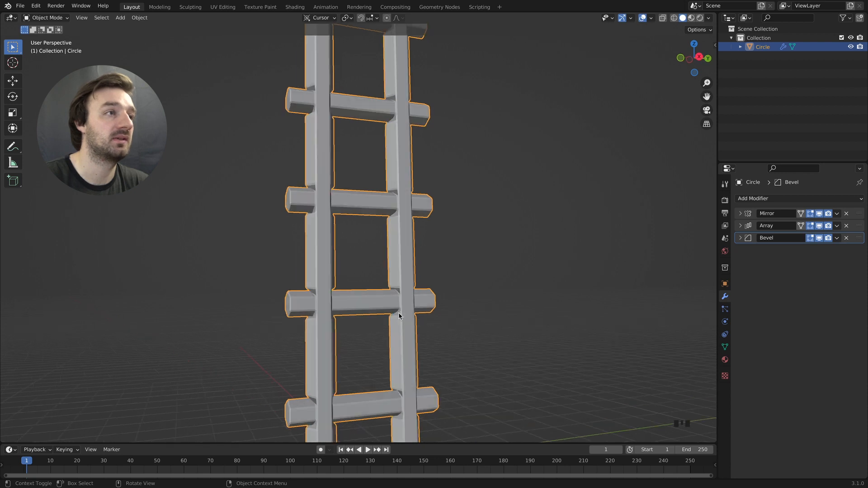
{"action": "key", "text": "Tab"}
{"action": "middle_click_drag", "start_coordinate": [398, 313], "coordinate": [424, 223]}
{"action": "key", "text": "Tab"}
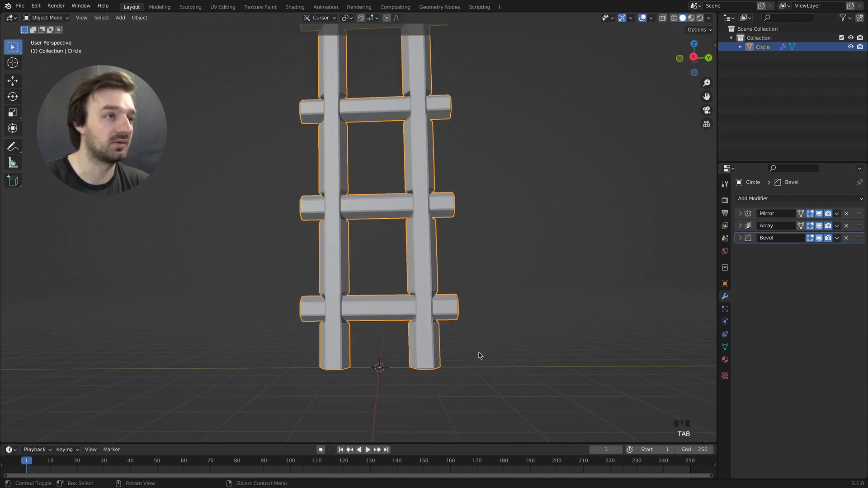
{"action": "left_click", "coordinate": [473, 355]}
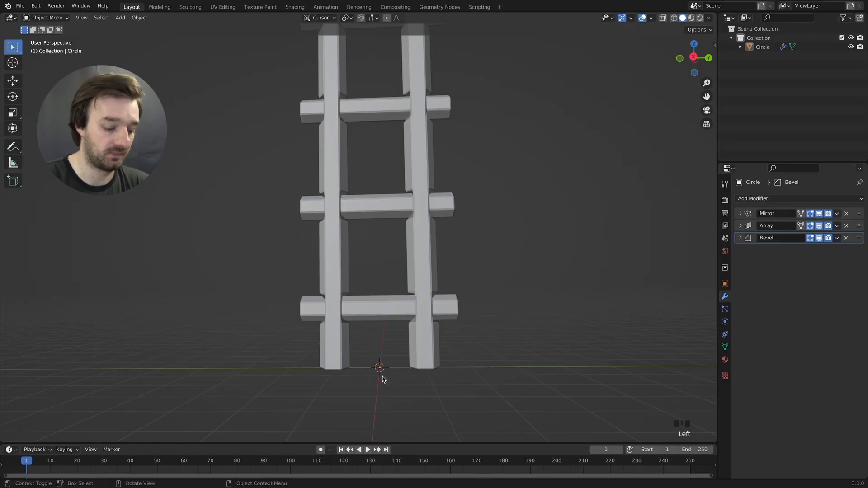
Add a Single Vert mesh at the ladder's base and extrude the vertex about 0.48 m upward into a short edge
{"action": "key", "text": "shift+a"}
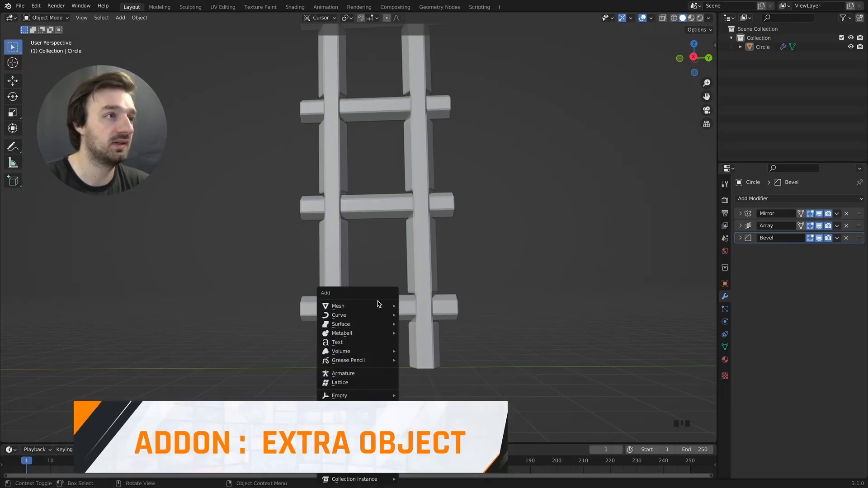
{"action": "mouse_move", "coordinate": [377, 308]}
{"action": "mouse_move", "coordinate": [451, 226]}
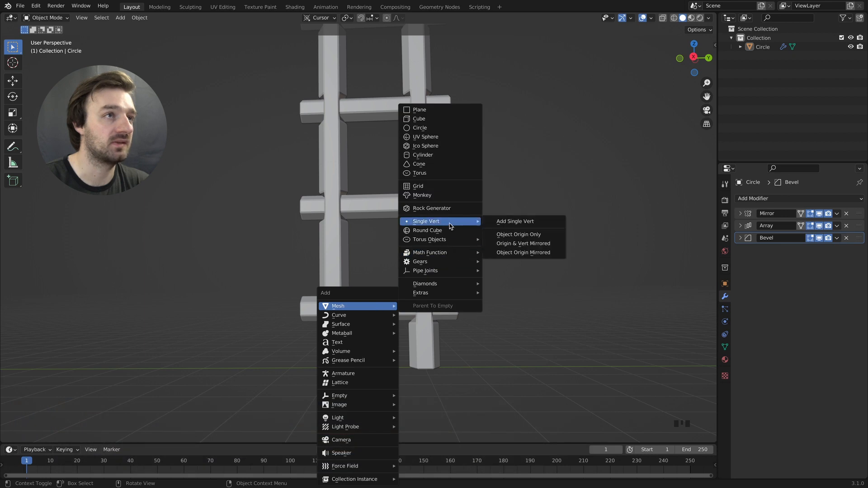
{"action": "left_click", "coordinate": [508, 222]}
{"action": "left_click", "coordinate": [373, 353]}
{"action": "middle_click_drag", "start_coordinate": [373, 353], "coordinate": [388, 338]}
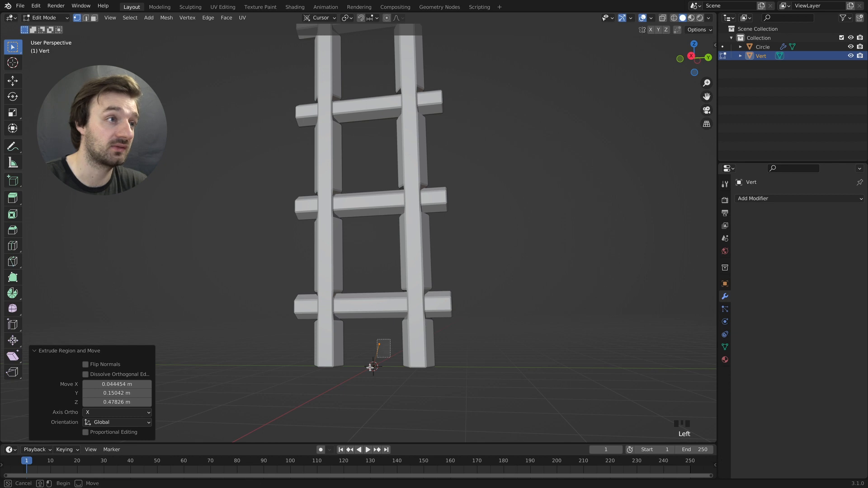
Select the whole edge, move it about 0.68 m along Y and 0.82 m along Z, and shift it back 0.19 m along Y
{"action": "left_click_drag", "start_coordinate": [370, 367], "coordinate": [359, 382]}
{"action": "key", "text": "g"}
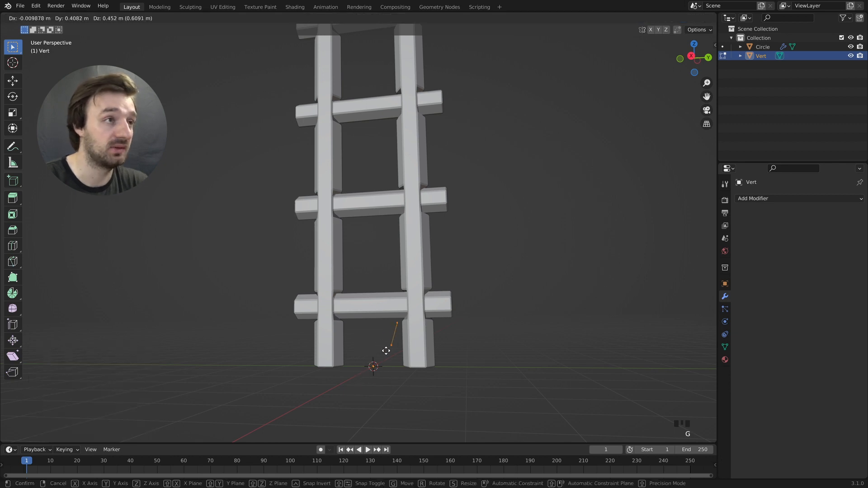
{"action": "left_click", "coordinate": [394, 338]}
{"action": "middle_click_drag", "start_coordinate": [394, 338], "coordinate": [435, 334]}
{"action": "key", "text": "g"}
{"action": "key", "text": "y"}
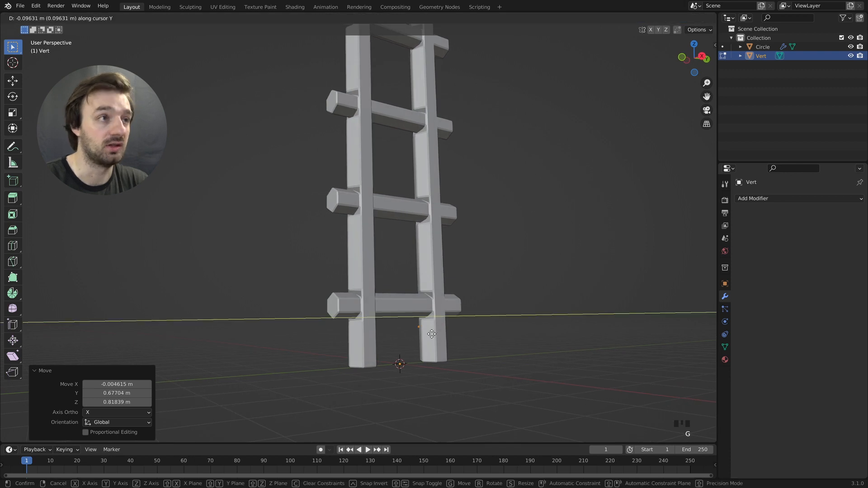
{"action": "left_click", "coordinate": [428, 334]}
Move the edge about 0.4 m along X so it sits in front of the ladder
{"action": "key", "text": "g"}
{"action": "key", "text": "x"}
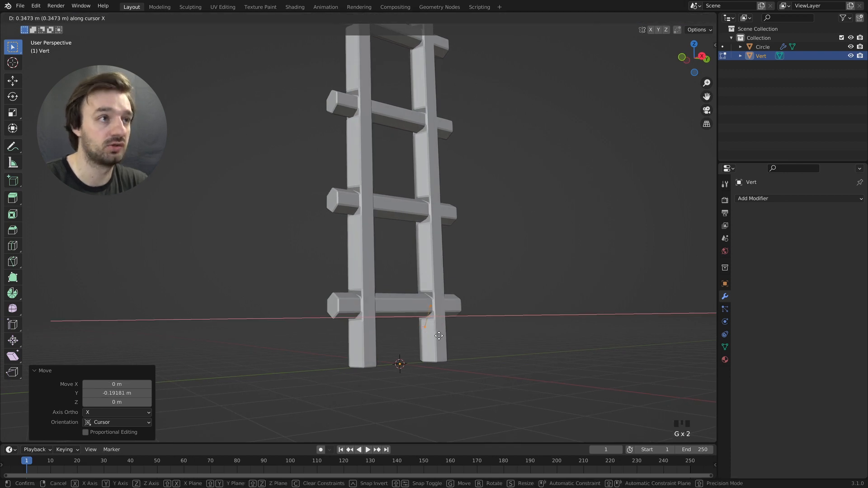
{"action": "left_click", "coordinate": [440, 336]}
{"action": "middle_click_drag", "start_coordinate": [439, 336], "coordinate": [436, 333]}
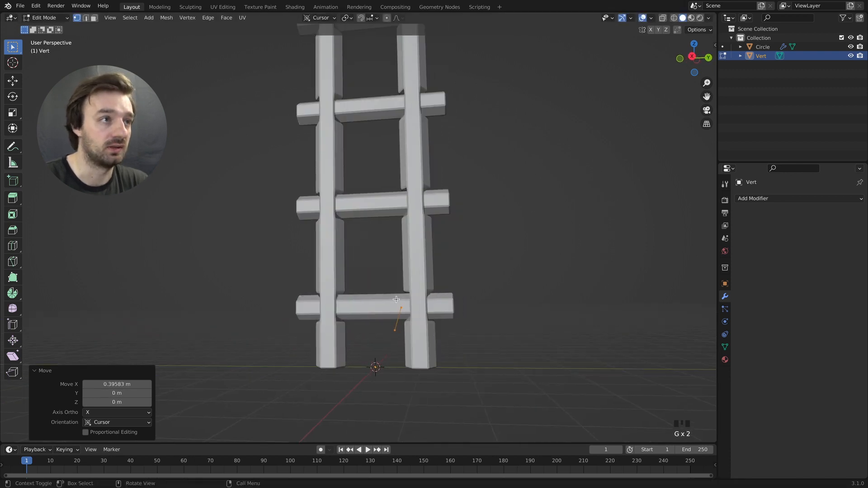
In front view, move the edge's lower vertex about 0.09 m along negative X, closer to the post
{"action": "middle_click_drag", "start_coordinate": [393, 299], "coordinate": [393, 299]}
{"action": "key", "text": "KP_1"}
{"action": "key", "text": "KP_3"}
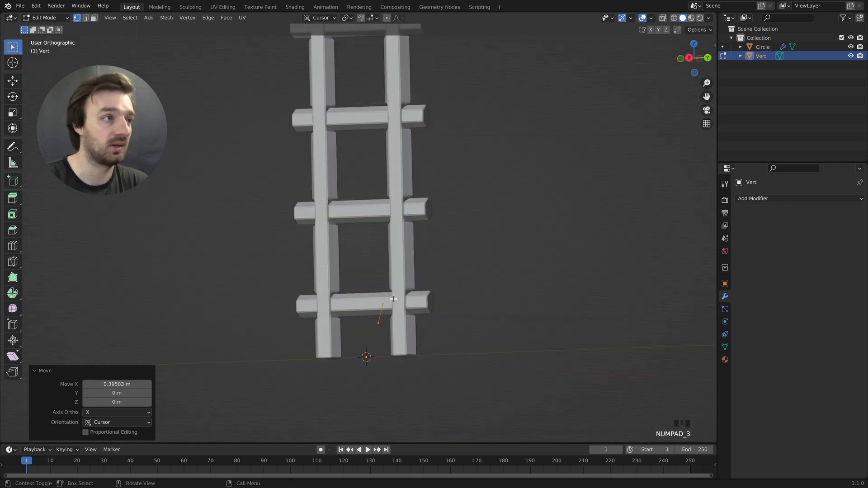
{"action": "key", "text": "KP_1"}
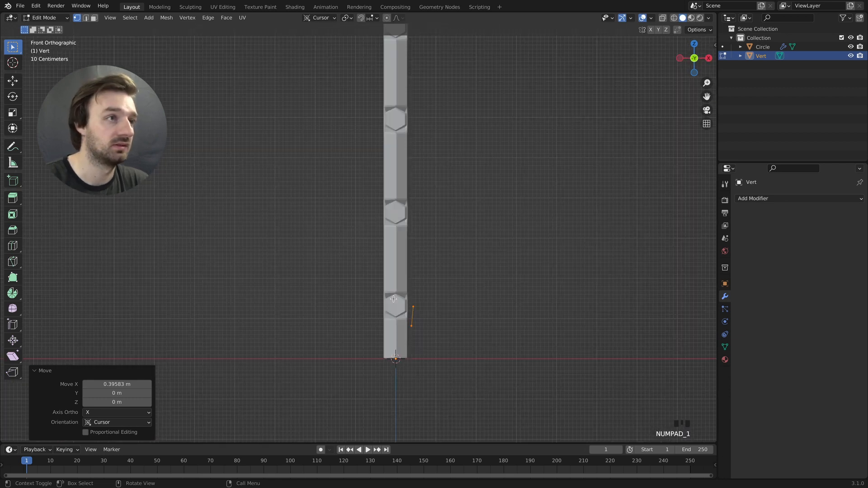
{"action": "left_click", "coordinate": [410, 331]}
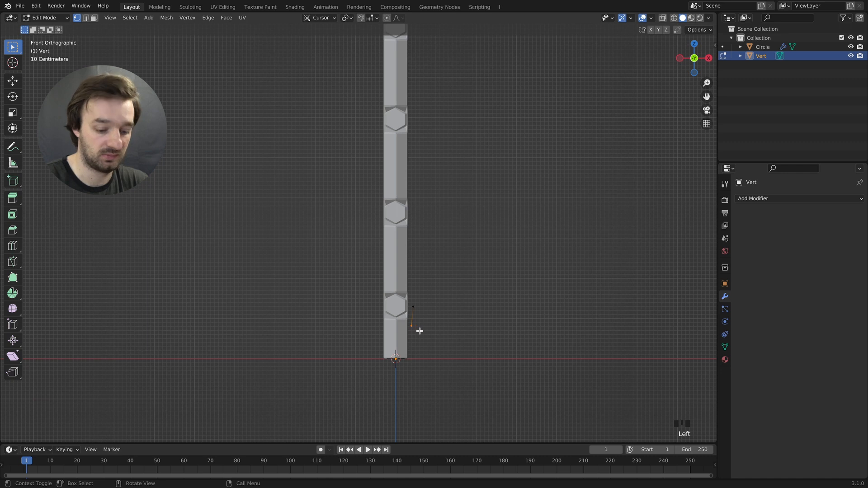
{"action": "key", "text": "g"}
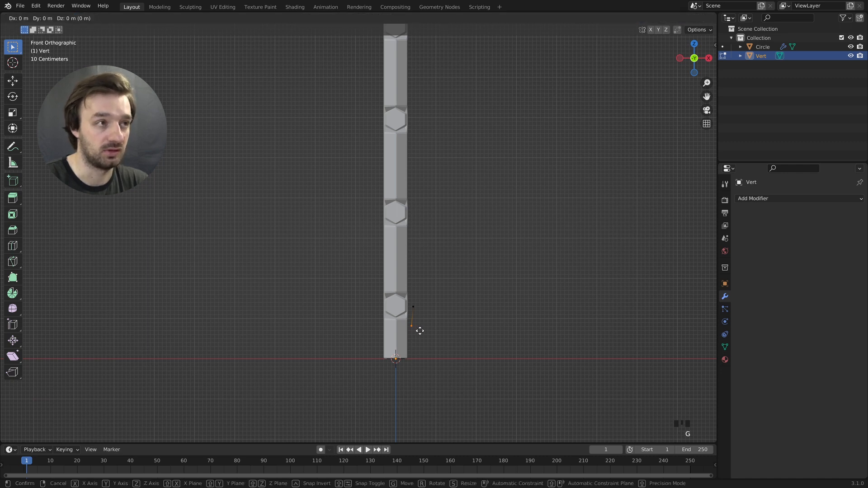
{"action": "middle_click", "coordinate": [419, 331]}
{"action": "left_click", "coordinate": [416, 331]}
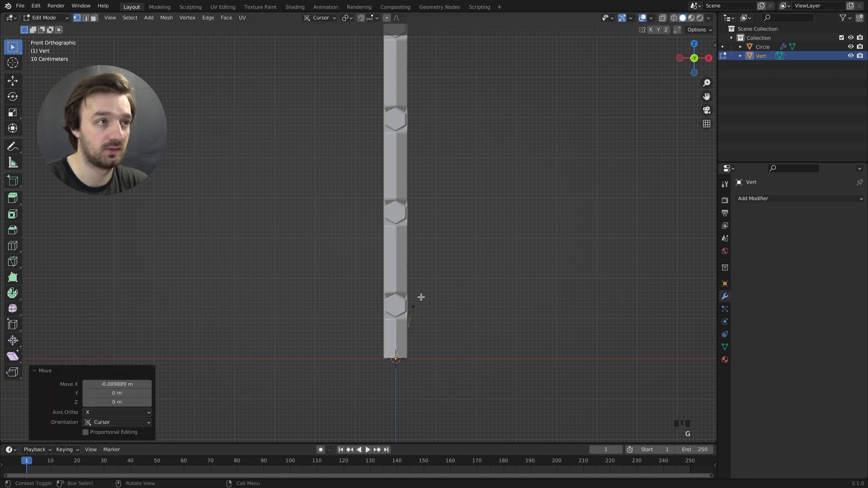
Move the edge's upper vertex about 0.6 m along Y so the edge runs diagonally across the post at the lowest rung
{"action": "middle_click_drag", "start_coordinate": [421, 297], "coordinate": [319, 297]}
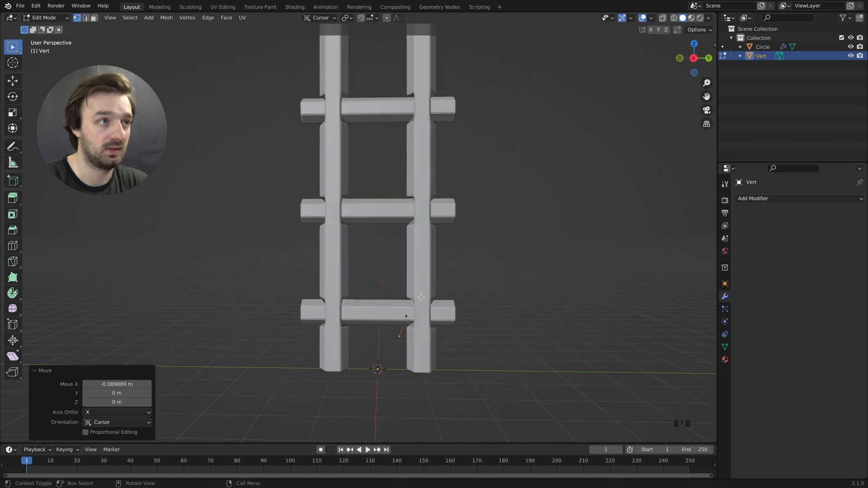
{"action": "left_click", "coordinate": [406, 317]}
{"action": "key", "text": "g"}
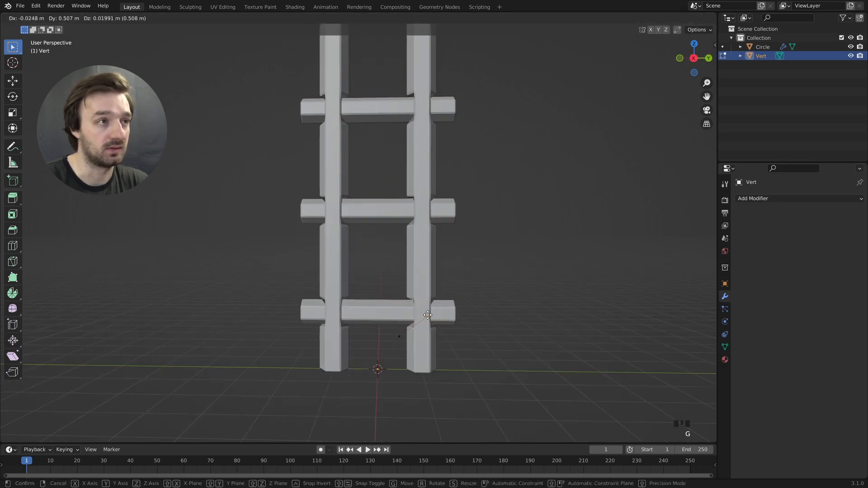
{"action": "left_click", "coordinate": [430, 314]}
{"action": "middle_click_drag", "start_coordinate": [430, 313], "coordinate": [414, 302]}
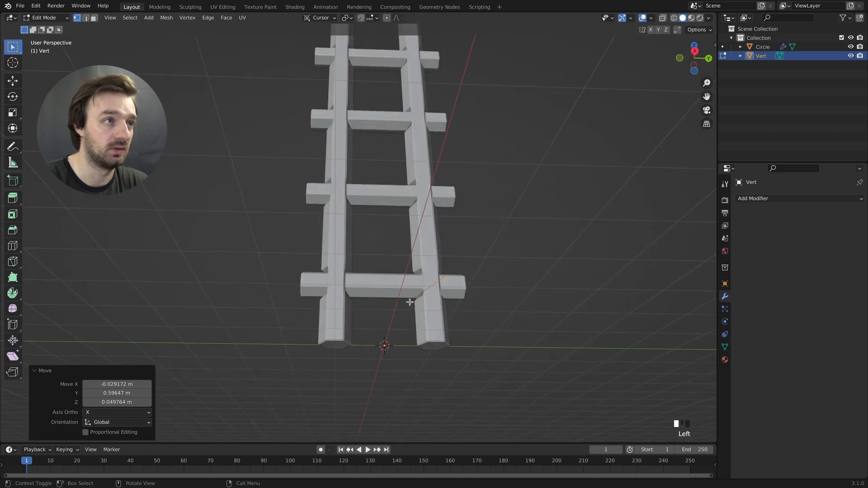
Select both end vertices of the diagonal edge and subdivide it once
{"action": "right_click", "coordinate": [409, 302], "text": "ctrl"}
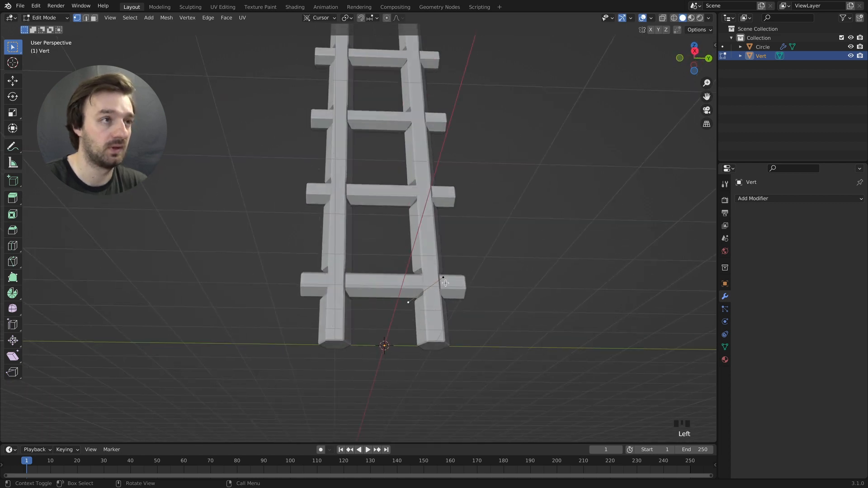
{"action": "right_click", "coordinate": [442, 279]}
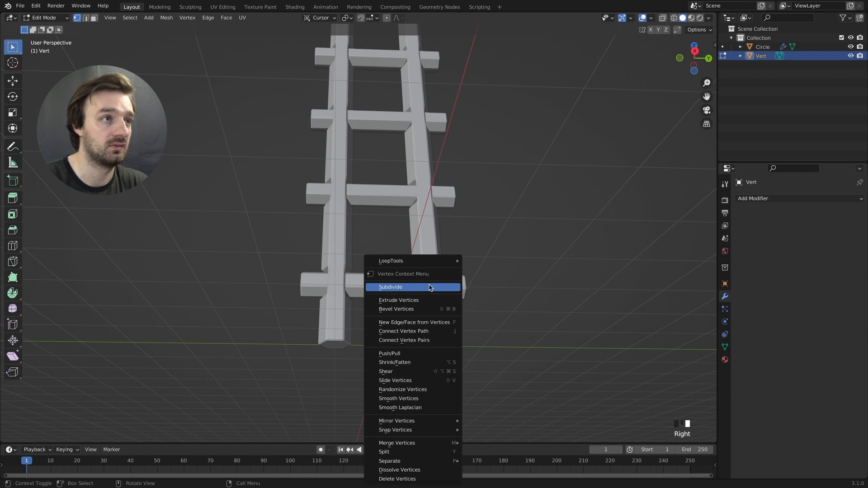
{"action": "left_click", "coordinate": [429, 288]}
{"action": "left_click", "coordinate": [428, 288]}
Move the upper end vertex about 0.2 m up and back along negative X, and shift it about 0.1 m along Y
{"action": "middle_click_drag", "start_coordinate": [428, 288], "coordinate": [418, 298]}
{"action": "middle_click_drag", "start_coordinate": [373, 324], "coordinate": [372, 325]}
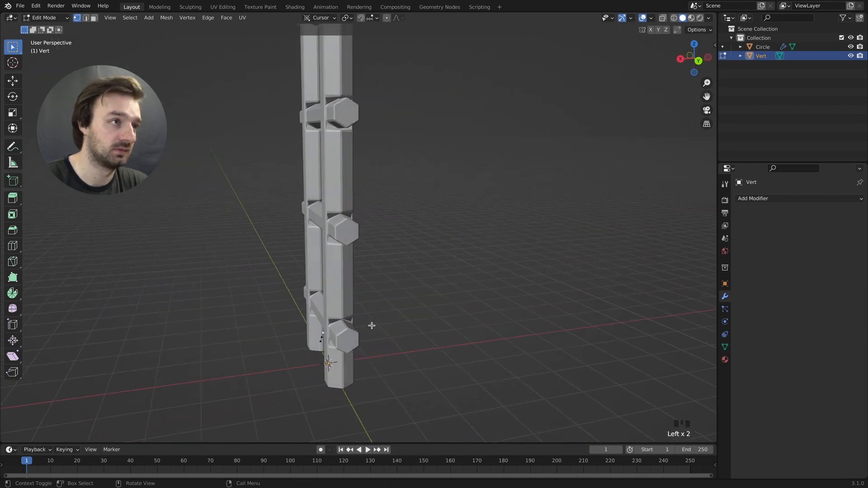
{"action": "key", "text": "g"}
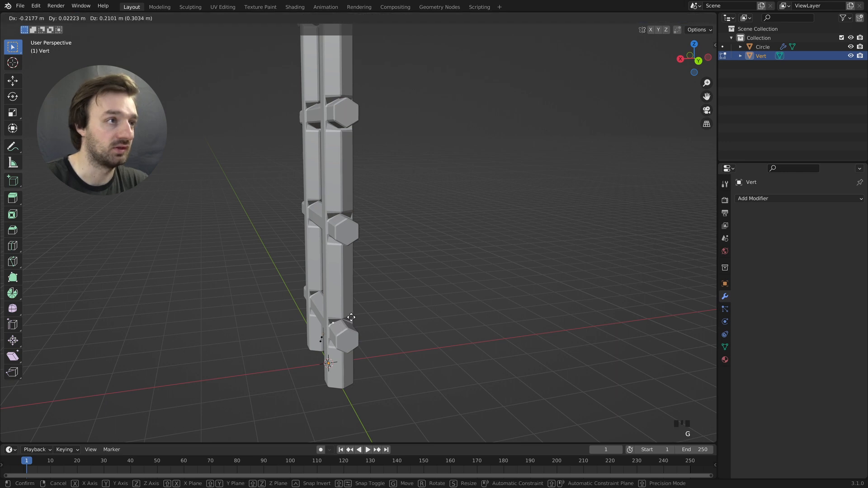
{"action": "left_click", "coordinate": [348, 318]}
{"action": "middle_click_drag", "start_coordinate": [347, 318], "coordinate": [426, 299]}
{"action": "key", "text": "g"}
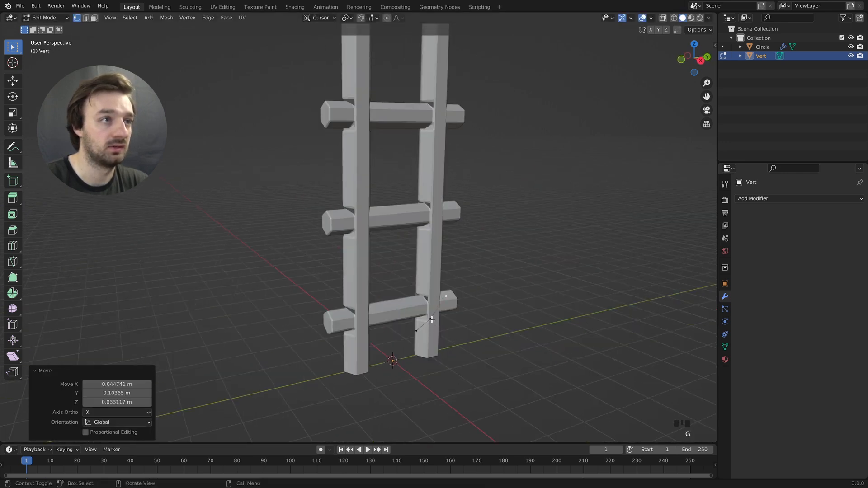
Move the middle vertex up against the post, and raise the lower end vertex about 0.25 m along Z
{"action": "left_click", "coordinate": [439, 309]}
{"action": "left_click", "coordinate": [415, 332]}
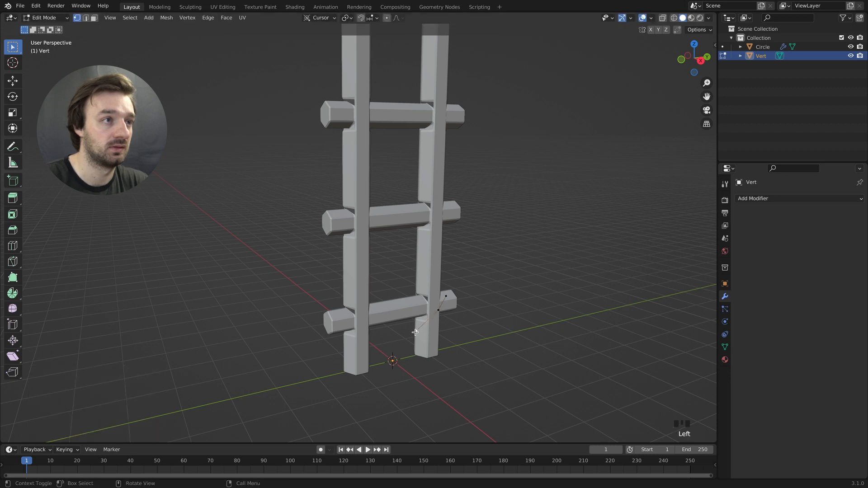
{"action": "key", "text": "g"}
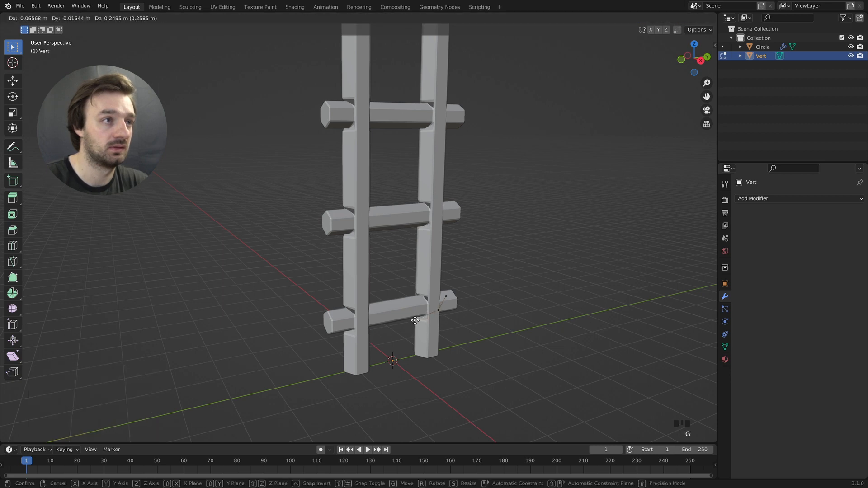
{"action": "left_click", "coordinate": [415, 320]}
{"action": "middle_click_drag", "start_coordinate": [414, 320], "coordinate": [413, 322]}
Shift the lower end vertex closer to the lowest rung and adjust the middle vertex along X
{"action": "key", "text": "g"}
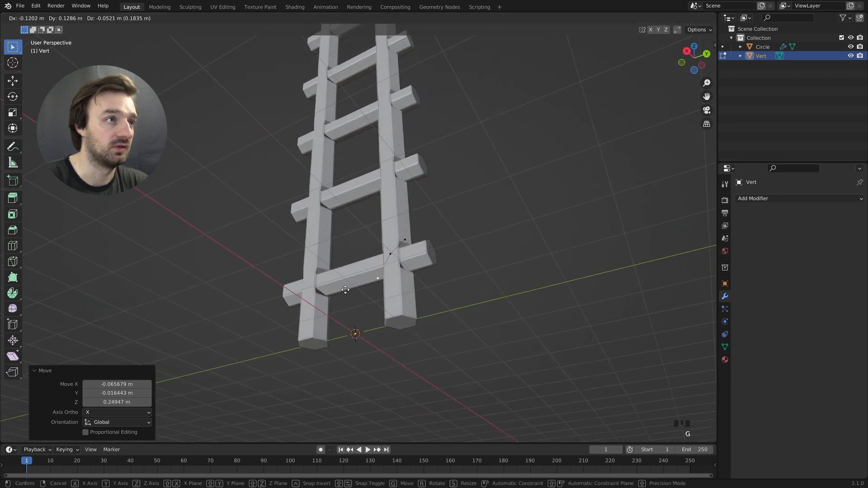
{"action": "left_click", "coordinate": [351, 284]}
{"action": "key", "text": "g"}
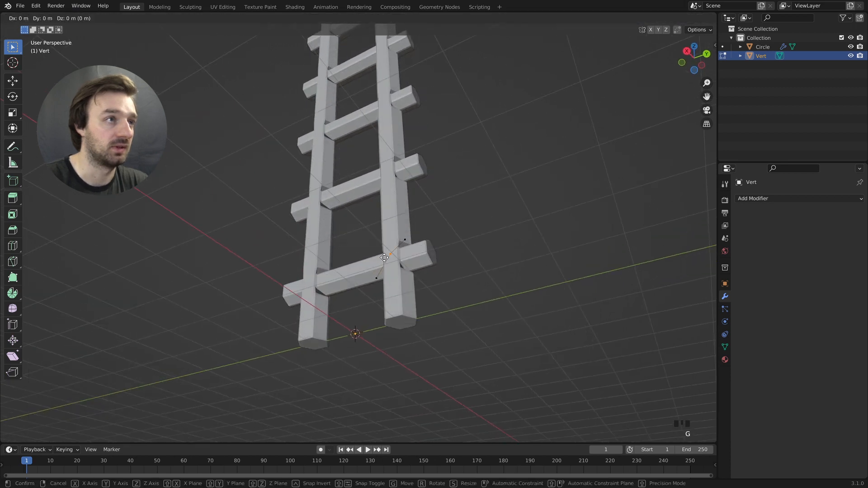
{"action": "key", "text": "x"}
{"action": "left_click", "coordinate": [380, 257]}
{"action": "middle_click_drag", "start_coordinate": [381, 257], "coordinate": [310, 294]}
Raise the upper end vertex about 0.3 m, then move it about 0.12 m along negative X and 0.1 m down
{"action": "left_click", "coordinate": [365, 286]}
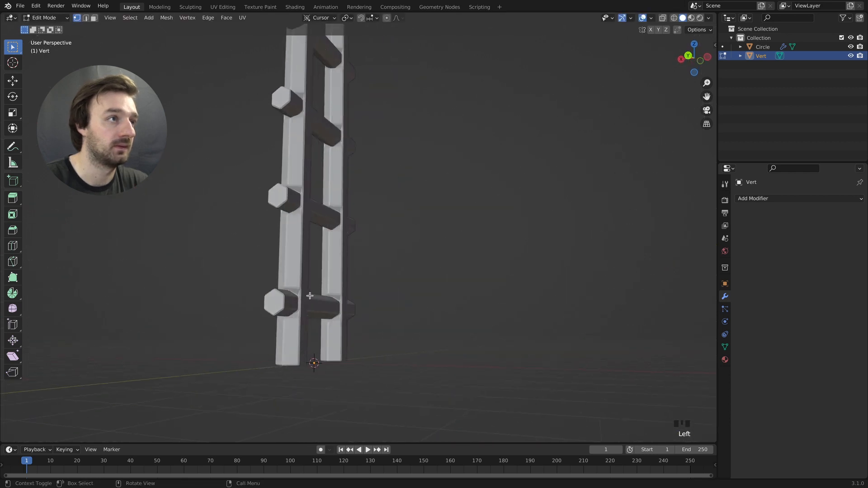
{"action": "key", "text": "g"}
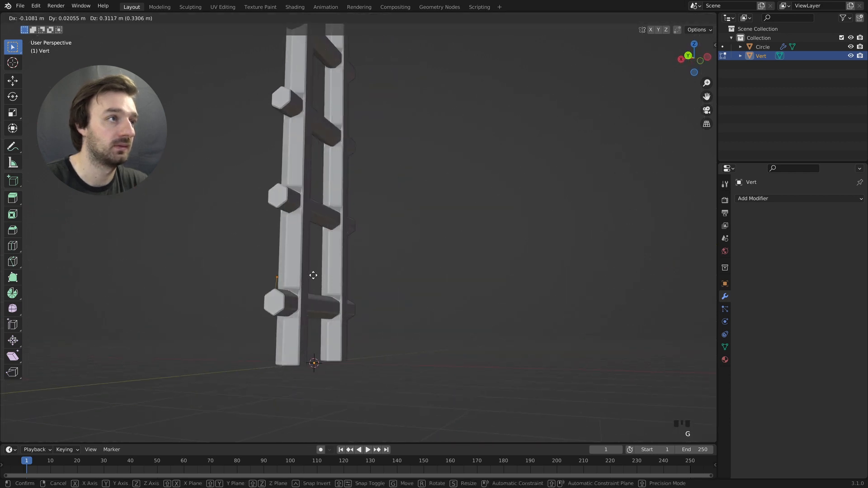
{"action": "left_click", "coordinate": [313, 275]}
{"action": "middle_click_drag", "start_coordinate": [312, 275], "coordinate": [327, 288]}
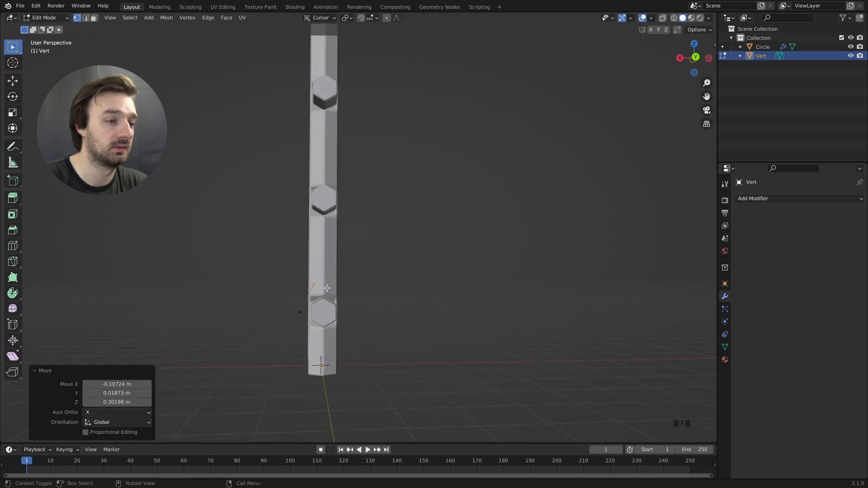
{"action": "key", "text": "g"}
{"action": "left_click", "coordinate": [335, 293]}
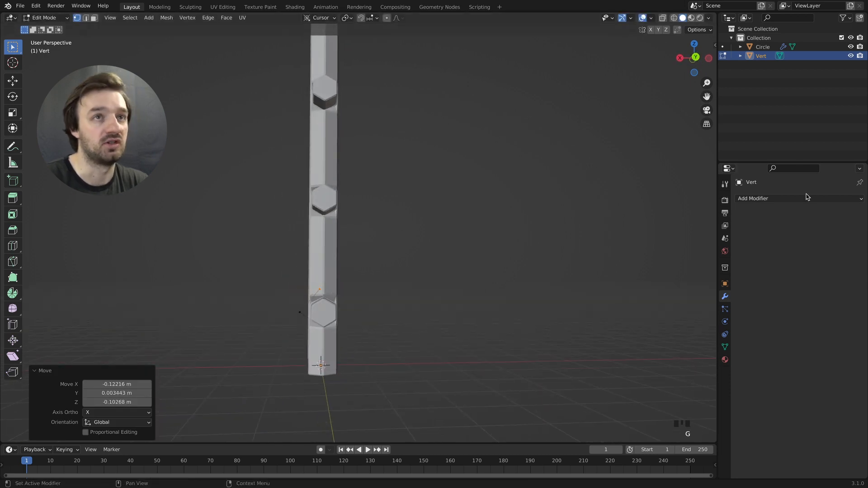
Add a Skin modifier to the diagonal edge at the lowest rung's joint
{"action": "left_click", "coordinate": [768, 199]}
{"action": "left_click", "coordinate": [674, 343]}
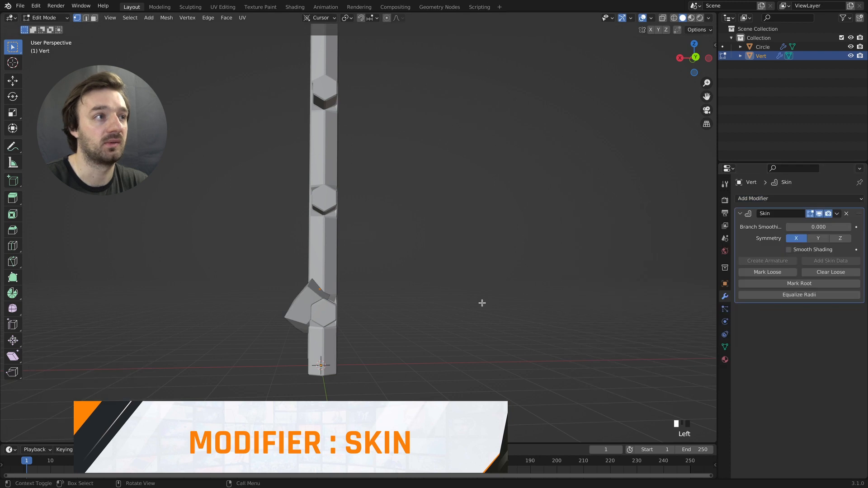
{"action": "middle_click_drag", "start_coordinate": [480, 302], "coordinate": [461, 286]}
Try scaling the skinned piece along Z in Object Mode, undo the scaling, and return to Edit Mode
{"action": "key", "text": "Tab"}
{"action": "key", "text": "s"}
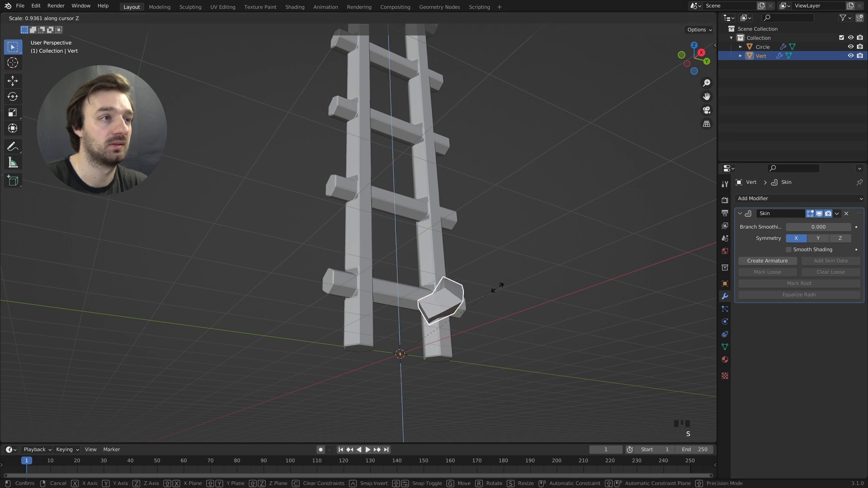
{"action": "left_click", "coordinate": [497, 288]}
{"action": "key", "text": "ctrl+z"}
{"action": "key", "text": "Tab"}
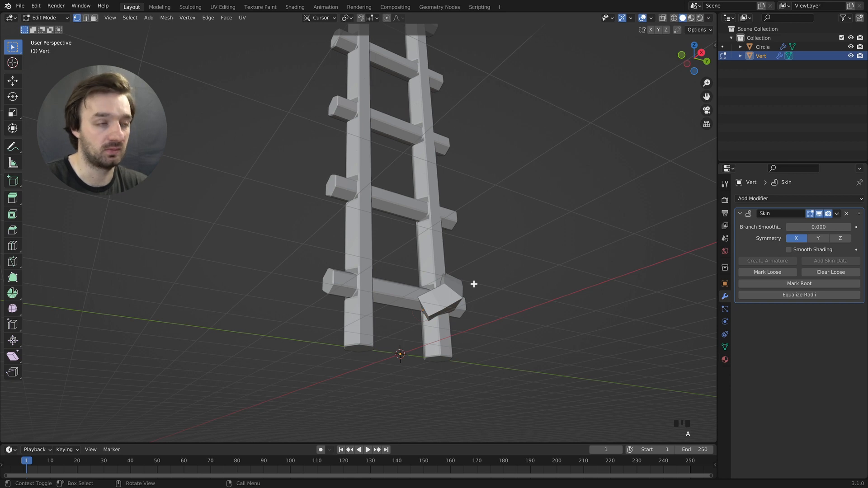
Scale the binding's skin thickness to about 0.24 and extrude its upper end about 0.41 m along negative X and 0.22 m down
{"action": "left_click", "coordinate": [448, 294]}
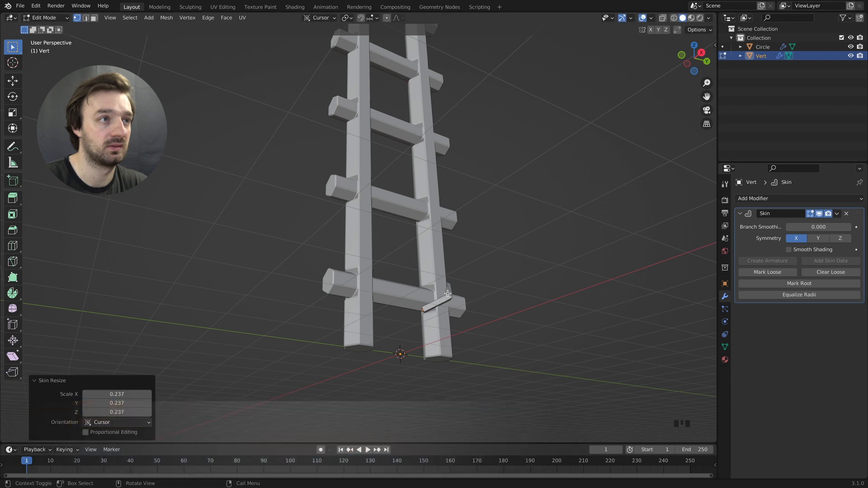
{"action": "middle_click_drag", "start_coordinate": [448, 294], "coordinate": [333, 288]}
{"action": "left_click", "coordinate": [346, 273]}
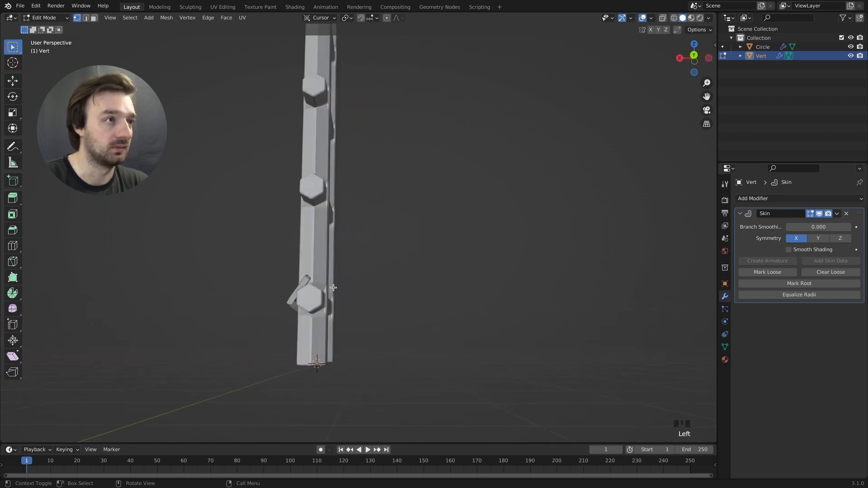
{"action": "left_click", "coordinate": [340, 296]}
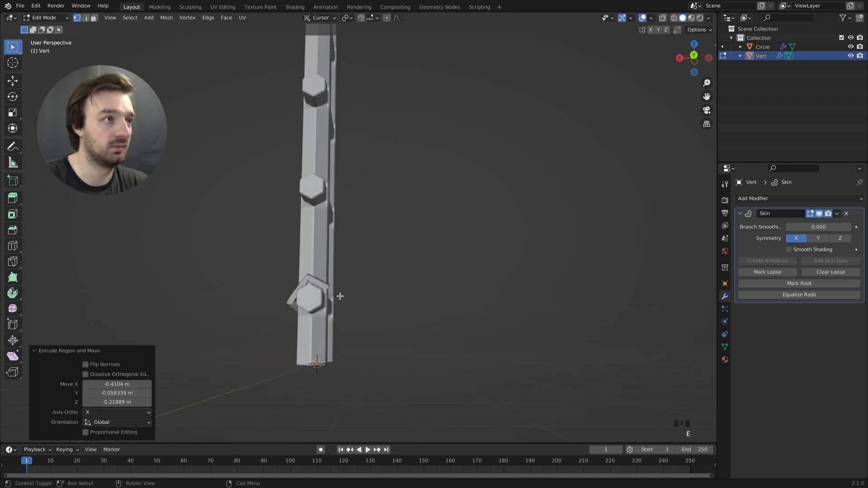
Nudge the binding's upper bend vertex about 0.04 m down toward the lowest rung
{"action": "left_click", "coordinate": [298, 284]}
{"action": "key", "text": "g"}
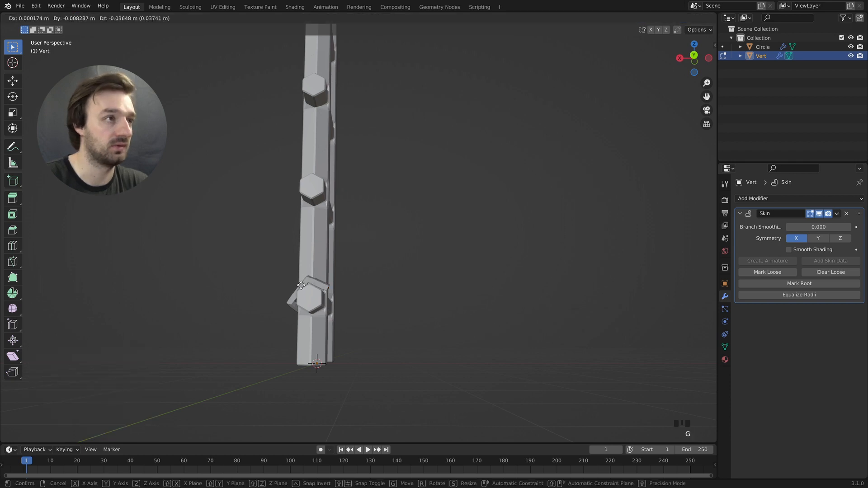
{"action": "left_click", "coordinate": [300, 286]}
Try extruding the binding's end about 0.44 m along negative Y and 0.54 m down, and undo the last change
{"action": "middle_click_drag", "start_coordinate": [301, 286], "coordinate": [338, 333]}
{"action": "left_click", "coordinate": [291, 332]}
{"action": "key", "text": "g"}
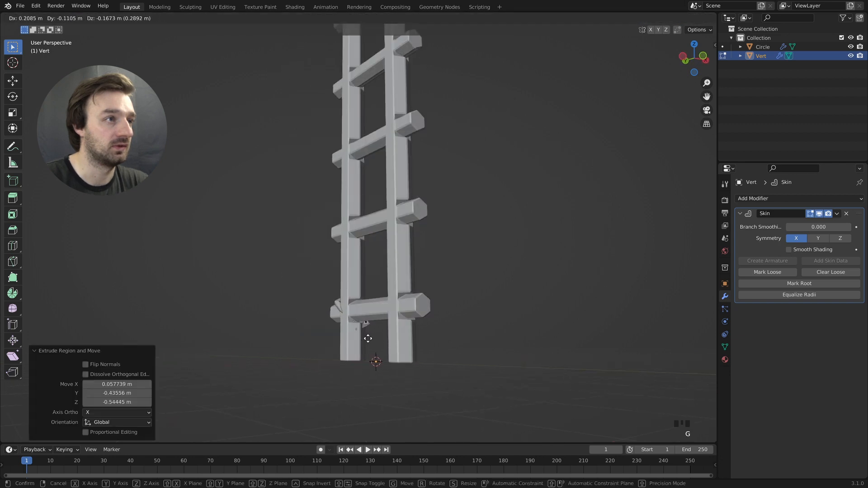
{"action": "left_click", "coordinate": [339, 334]}
{"action": "key", "text": "ctrl+z"}
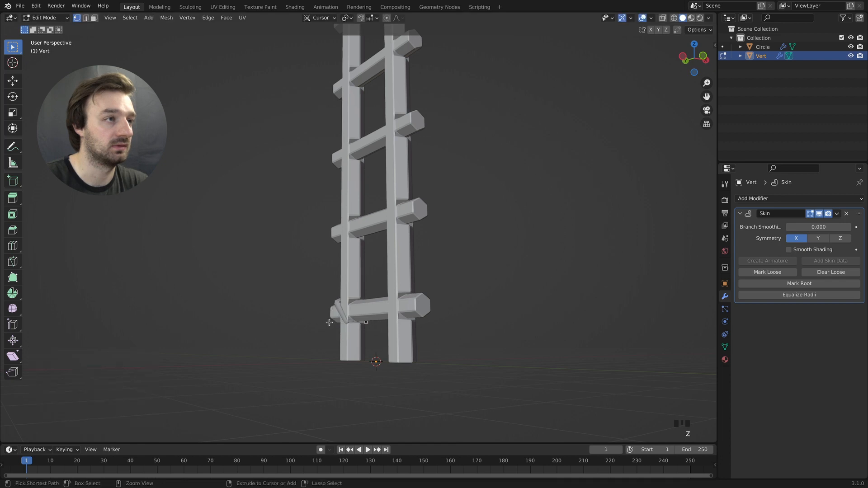
Move the binding's end vertex about 0.84 m along X and 0.31 m down, and adjust it along Y
{"action": "middle_click_drag", "start_coordinate": [330, 320], "coordinate": [294, 309]}
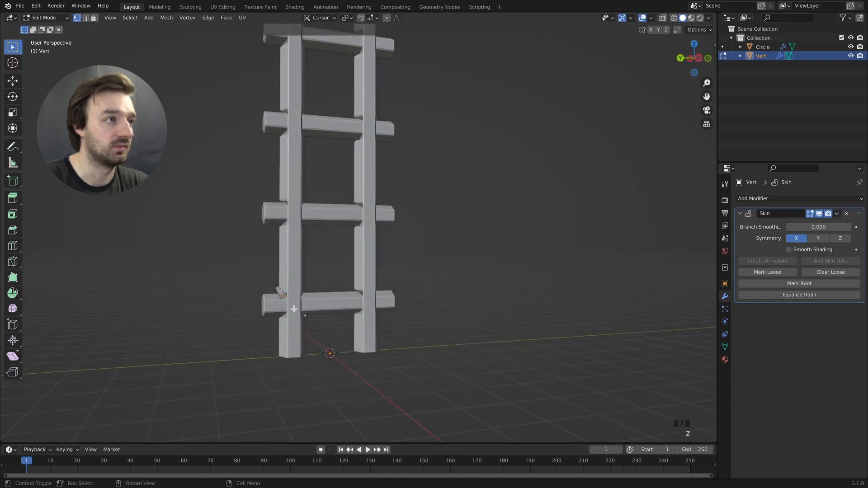
{"action": "left_click", "coordinate": [312, 340]}
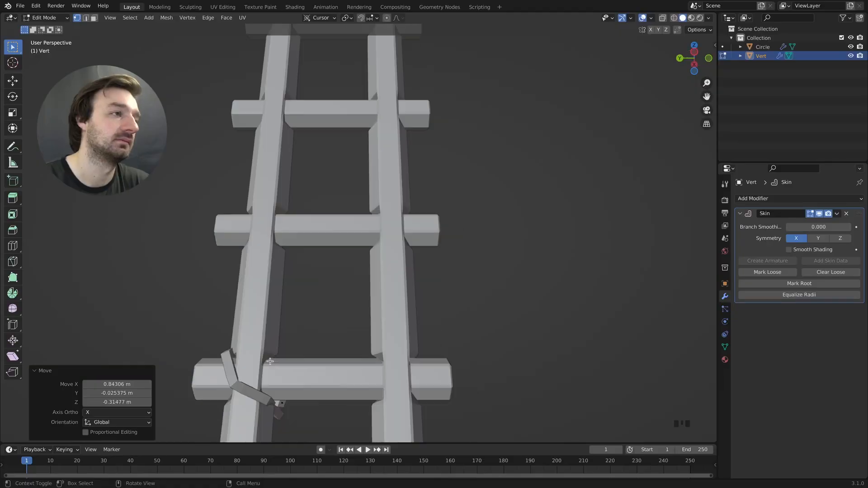
{"action": "middle_click_drag", "start_coordinate": [269, 361], "coordinate": [461, 317]}
{"action": "key", "text": "g"}
{"action": "key", "text": "y"}
{"action": "left_click", "coordinate": [457, 353]}
Fine-tune the binding's end vertex along Y and X so the strand crosses the post above the rung
{"action": "key", "text": "z"}
{"action": "middle_click_drag", "start_coordinate": [456, 352], "coordinate": [366, 344]}
{"action": "key", "text": "z"}
{"action": "key", "text": "g"}
{"action": "key", "text": "y"}
{"action": "left_click", "coordinate": [416, 381]}
{"action": "key", "text": "g"}
{"action": "key", "text": "x"}
{"action": "left_click", "coordinate": [488, 376]}
Extrude two more strand segments around the joint, the second about 0.63 m along negative X and 0.41 m along Y
{"action": "key", "text": "e"}
{"action": "left_click", "coordinate": [478, 365]}
{"action": "key", "text": "g"}
{"action": "key", "text": "y"}
{"action": "left_click", "coordinate": [335, 337]}
{"action": "key", "text": "e"}
{"action": "left_click", "coordinate": [289, 349]}
Extrude a segment about 0.7 m down across the post, shift it along Y, and move it about 0.39 m along X
{"action": "middle_click_drag", "start_coordinate": [289, 349], "coordinate": [195, 388]}
{"action": "key", "text": "e"}
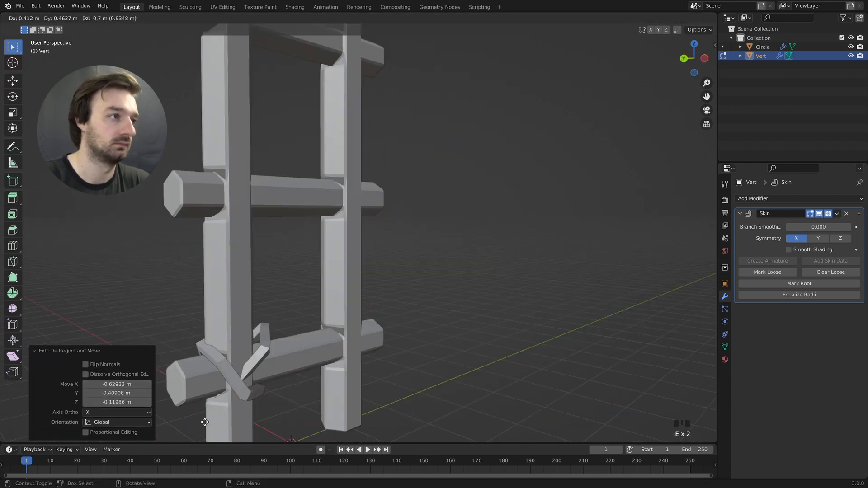
{"action": "left_click", "coordinate": [205, 422]}
{"action": "key", "text": "g"}
{"action": "key", "text": "y"}
{"action": "left_click", "coordinate": [206, 424]}
{"action": "key", "text": "g"}
{"action": "key", "text": "x"}
{"action": "left_click", "coordinate": [212, 423]}
Extrude further strand segments from the binding's end to wrap it around the post and rung
{"action": "middle_click_drag", "start_coordinate": [212, 422], "coordinate": [451, 389]}
{"action": "key", "text": "e"}
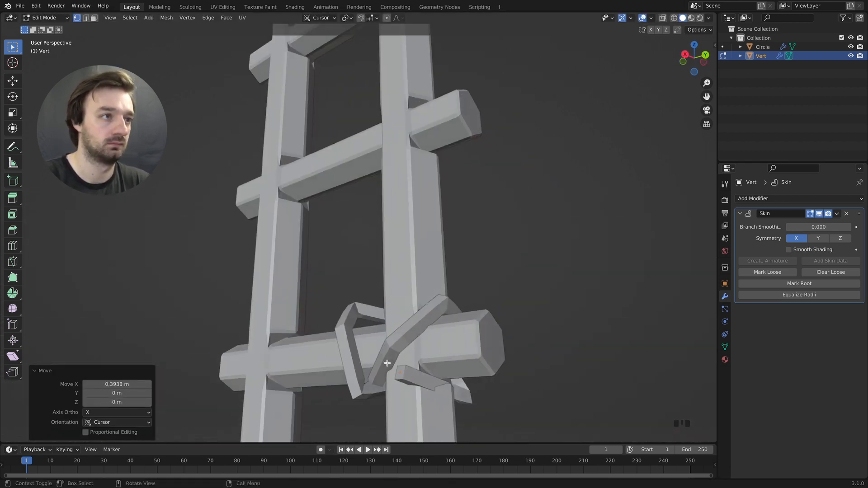
{"action": "middle_click_drag", "start_coordinate": [387, 363], "coordinate": [488, 362]}
{"action": "key", "text": "e"}
{"action": "left_click", "coordinate": [509, 327]}
{"action": "middle_click_drag", "start_coordinate": [508, 328], "coordinate": [556, 343]}
{"action": "key", "text": "e"}
{"action": "left_click", "coordinate": [465, 397]}
Extrude another segment from the strand's end and adjust the new vertex along X
{"action": "middle_click_drag", "start_coordinate": [465, 397], "coordinate": [498, 362]}
{"action": "key", "text": "e"}
{"action": "key", "text": "g"}
{"action": "key", "text": "x"}
{"action": "left_click", "coordinate": [357, 362]}
Adjust the strand's end along Y and X, and move it about 0.6 m along negative X and 0.47 m along Y
{"action": "key", "text": "g"}
{"action": "key", "text": "y"}
{"action": "left_click", "coordinate": [376, 362]}
{"action": "key", "text": "g"}
{"action": "key", "text": "x"}
{"action": "left_click", "coordinate": [384, 366]}
{"action": "key", "text": "g"}
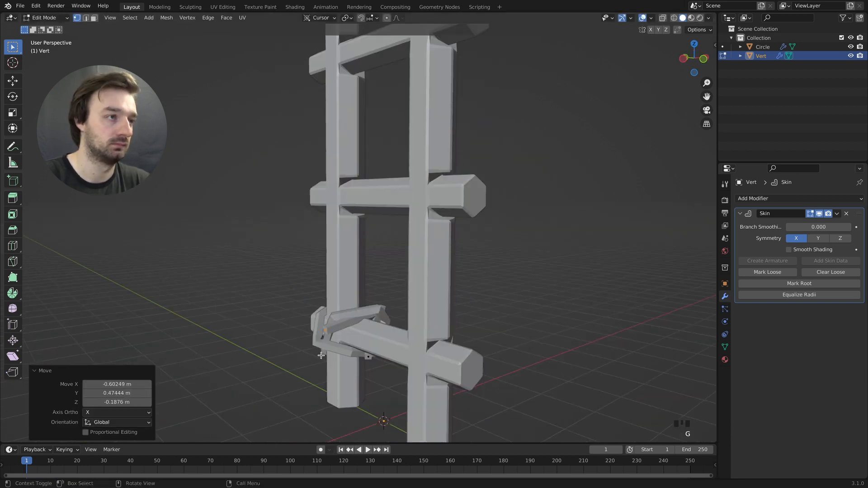
Select the strand's bend above the rung beside the post and adjust its depth along X
{"action": "middle_click_drag", "start_coordinate": [321, 355], "coordinate": [433, 244]}
{"action": "left_click_drag", "start_coordinate": [492, 178], "coordinate": [468, 208]}
{"action": "key", "text": "g"}
{"action": "key", "text": "x"}
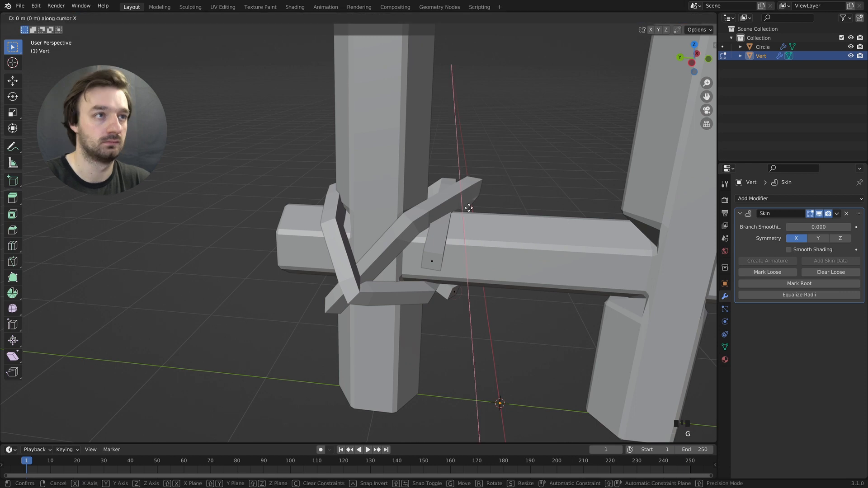
{"action": "left_click", "coordinate": [453, 209]}
{"action": "middle_click_drag", "start_coordinate": [453, 209], "coordinate": [280, 208]}
{"action": "key", "text": "g"}
{"action": "key", "text": "x"}
{"action": "left_click", "coordinate": [343, 271]}
Adjust another bend vertex of the binding along Z and X around the post
{"action": "left_click", "coordinate": [335, 194]}
{"action": "key", "text": "g"}
{"action": "key", "text": "z"}
{"action": "left_click", "coordinate": [275, 225]}
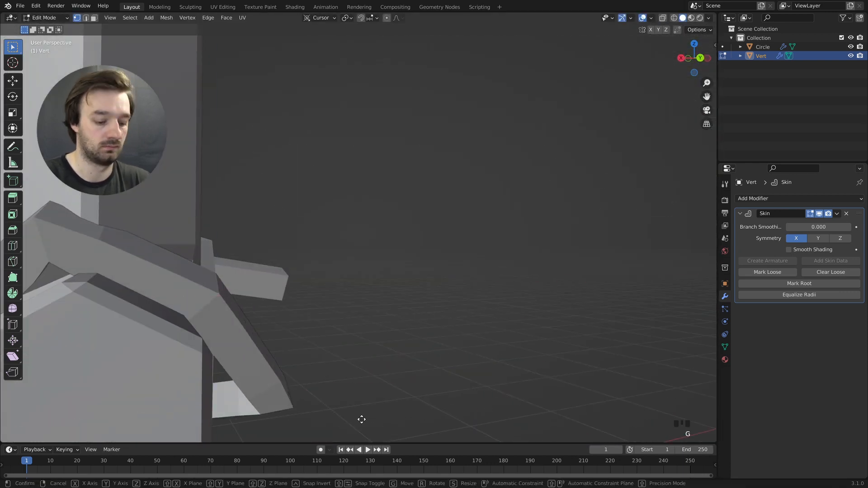
{"action": "key", "text": "x"}
{"action": "left_click", "coordinate": [336, 398]}
Move the binding's vertices along X so the strand wraps closer around the joint
{"action": "middle_click_drag", "start_coordinate": [337, 398], "coordinate": [553, 226]}
{"action": "key", "text": "g"}
{"action": "key", "text": "x"}
{"action": "left_click", "coordinate": [276, 425]}
{"action": "key", "text": "g"}
{"action": "key", "text": "z"}
{"action": "key", "text": "x"}
{"action": "left_click", "coordinate": [232, 385]}
Shift the binding's selected vertex along Y and move it about 0.14 m along negative X
{"action": "key", "text": "g"}
{"action": "key", "text": "y"}
{"action": "left_click", "coordinate": [337, 403]}
{"action": "key", "text": "g"}
{"action": "key", "text": "x"}
{"action": "left_click", "coordinate": [496, 229]}
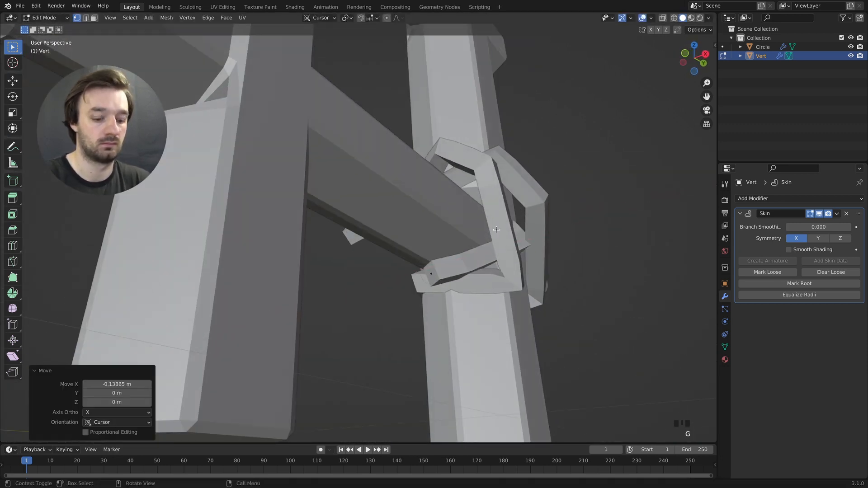
Adjust the strand along Y and freely reposition its lower end beneath the rung
{"action": "middle_click_drag", "start_coordinate": [533, 181], "coordinate": [502, 217]}
{"action": "key", "text": "g"}
{"action": "key", "text": "y"}
{"action": "left_click", "coordinate": [490, 263]}
{"action": "middle_click_drag", "start_coordinate": [490, 262], "coordinate": [362, 330]}
{"action": "key", "text": "g"}
{"action": "left_click", "coordinate": [352, 361]}
Move the strand vertex above the rung along negative Y, away from the post
{"action": "left_click", "coordinate": [326, 276]}
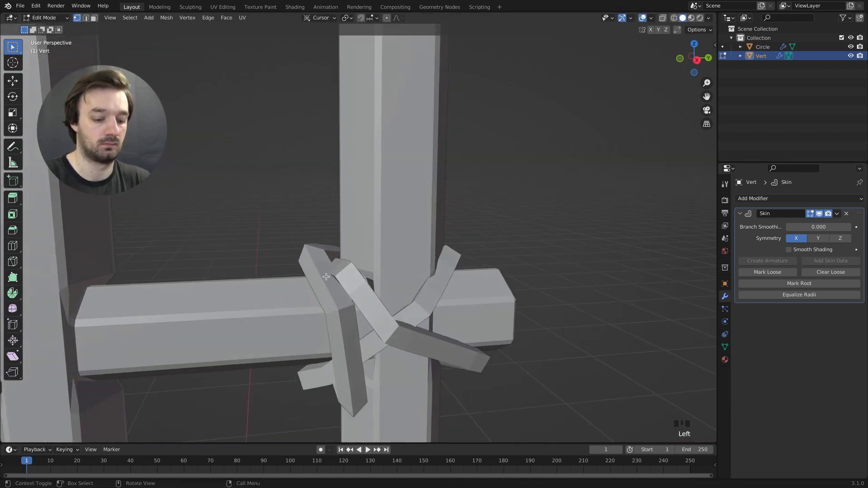
{"action": "key", "text": "g"}
{"action": "key", "text": "y"}
{"action": "left_click", "coordinate": [285, 266]}
Adjust the depth of the strand vertices above the rung along X
{"action": "key", "text": "g"}
{"action": "key", "text": "x"}
{"action": "middle_click_drag", "start_coordinate": [285, 265], "coordinate": [393, 275]}
{"action": "left_click", "coordinate": [294, 261]}
{"action": "key", "text": "g"}
{"action": "key", "text": "x"}
{"action": "left_click", "coordinate": [389, 283]}
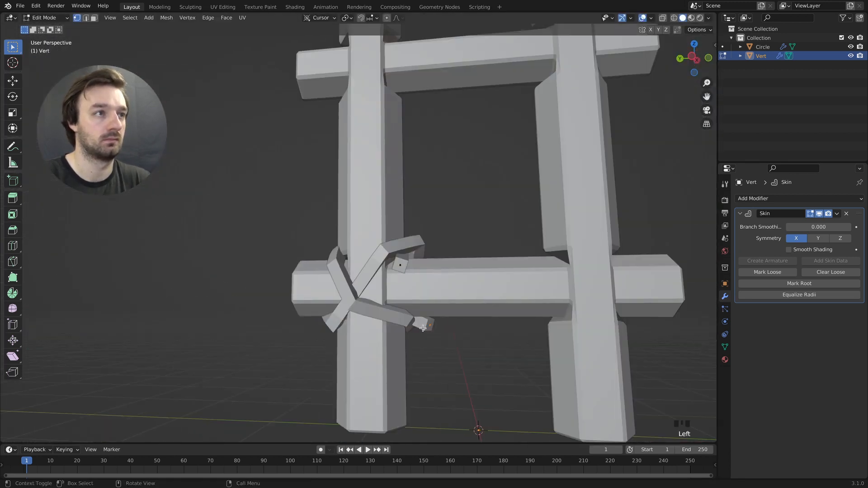
Adjust the height of the strand's bend at the joint along Z
{"action": "middle_click_drag", "start_coordinate": [423, 328], "coordinate": [298, 289]}
{"action": "key", "text": "g"}
{"action": "key", "text": "z"}
{"action": "left_click", "coordinate": [425, 195]}
{"action": "key", "text": "g"}
{"action": "key", "text": "z"}
{"action": "left_click", "coordinate": [434, 199]}
Reposition the binding's inner bends beside the post, moving the last one about 0.08 m, and check the result in Object Mode
{"action": "middle_click_drag", "start_coordinate": [433, 199], "coordinate": [368, 291]}
{"action": "key", "text": "g"}
{"action": "left_click", "coordinate": [451, 306]}
{"action": "key", "text": "g"}
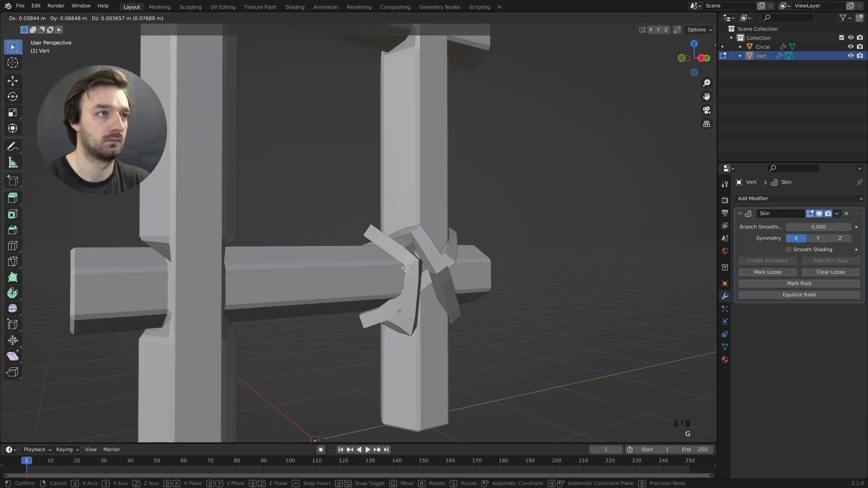
{"action": "left_click", "coordinate": [405, 268]}
{"action": "middle_click_drag", "start_coordinate": [405, 268], "coordinate": [551, 253]}
{"action": "key", "text": "Tab"}
{"action": "key", "text": "Tab"}
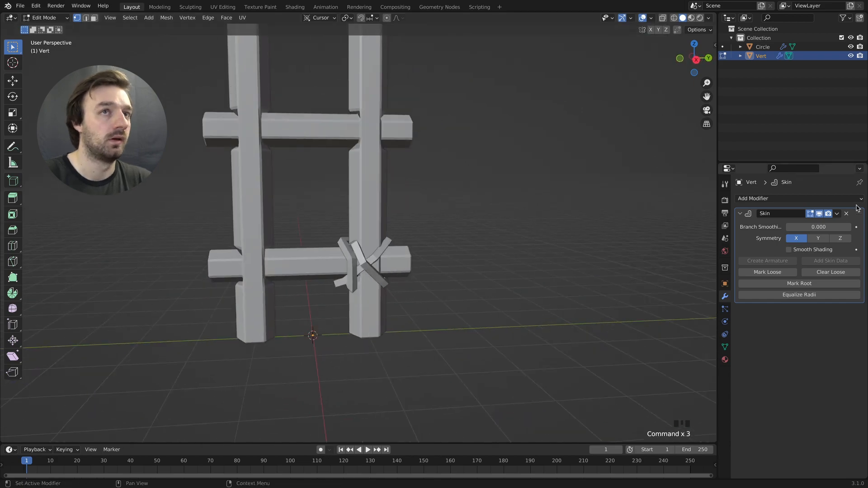
{"action": "left_click", "coordinate": [754, 201]}
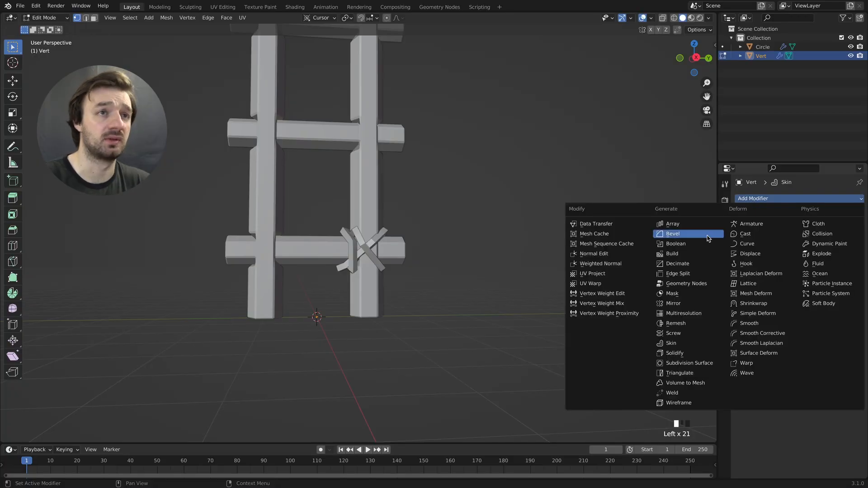
{"action": "left_click", "coordinate": [678, 312]}
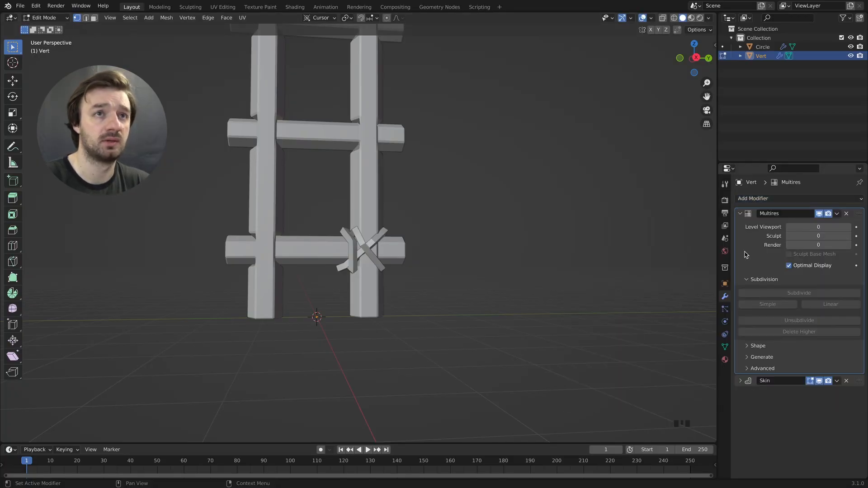
{"action": "left_click", "coordinate": [846, 214]}
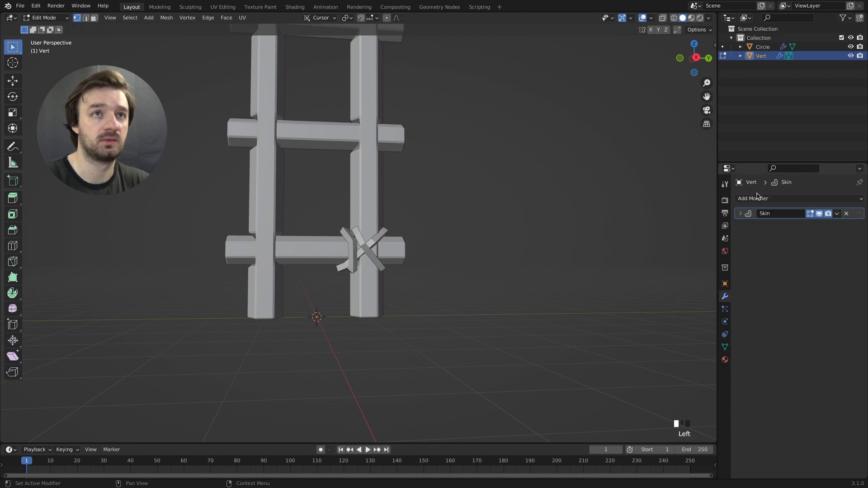
Add a Mirror modifier on the Y axis only to copy the binding onto the opposite post
{"action": "left_click", "coordinate": [753, 199]}
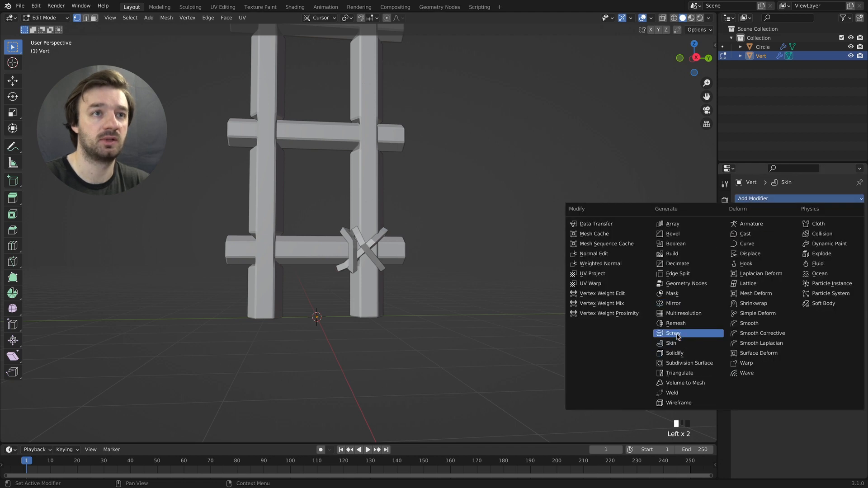
{"action": "left_click", "coordinate": [674, 304]}
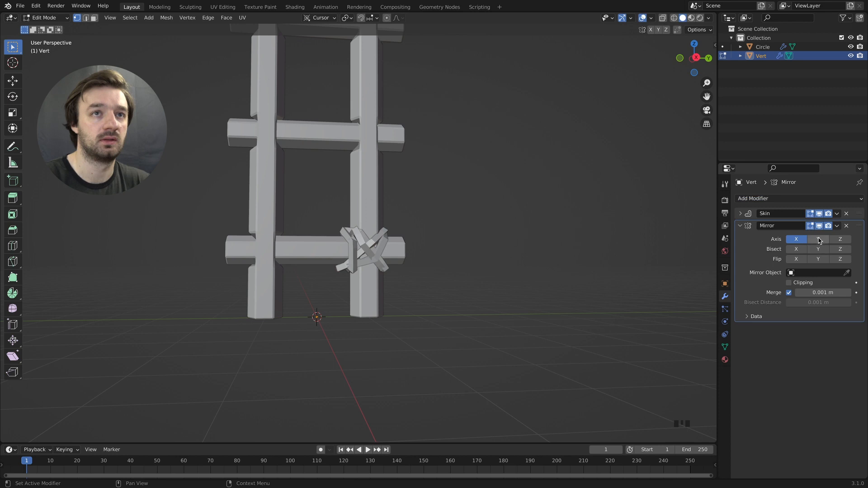
{"action": "left_click", "coordinate": [741, 227]}
Add an Array modifier to the bindings with relative offset factors X 0 and Z 1
{"action": "left_click", "coordinate": [750, 200]}
{"action": "left_click", "coordinate": [689, 223]}
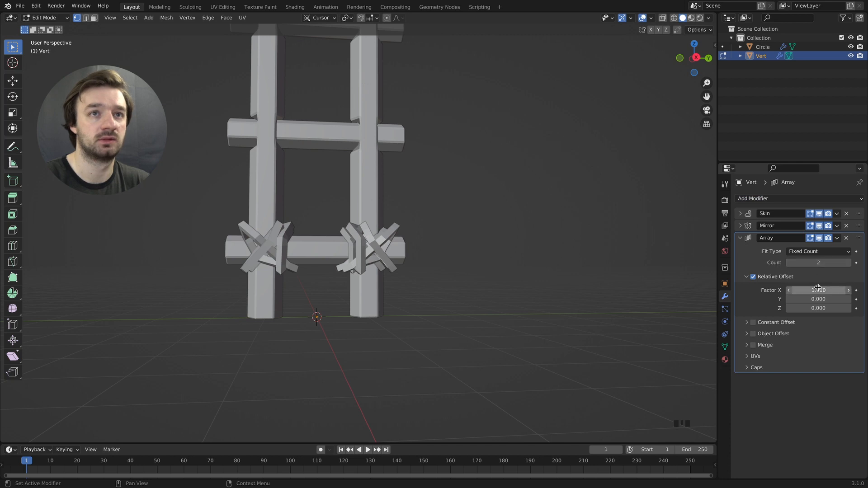
{"action": "type", "text": "0"}
{"action": "key", "text": "Tab"}
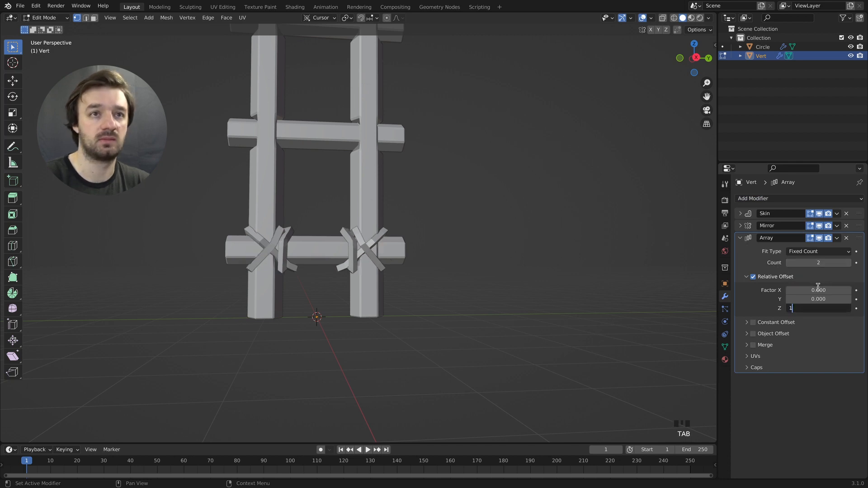
{"action": "key", "text": "Return"}
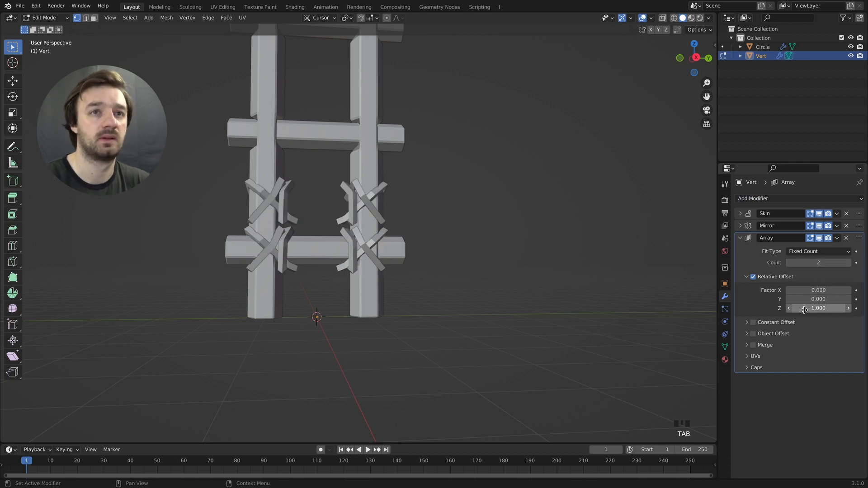
Set the binding array's Z offset factor to 2.4 and its count to 5
{"action": "left_click_drag", "start_coordinate": [818, 308], "coordinate": [854, 308]}
{"action": "scroll", "coordinate": [481, 205], "scroll_direction": "down", "scroll_amount": 3, "text": "ctrl"}
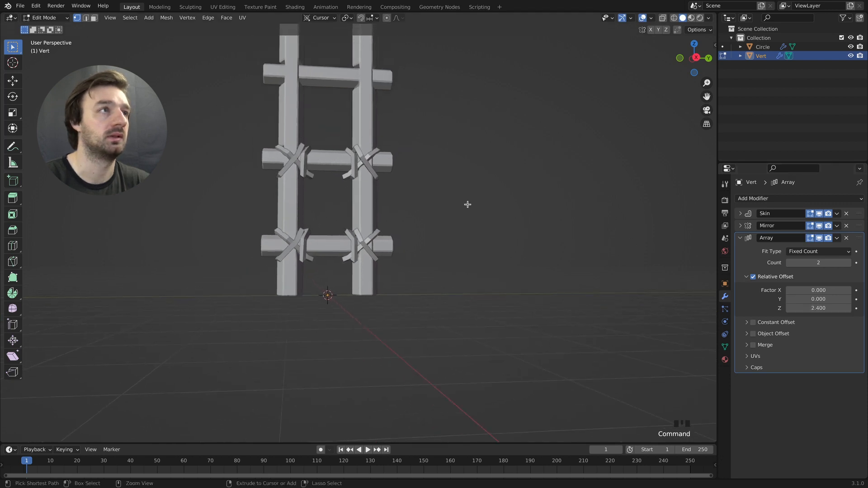
{"action": "scroll", "coordinate": [338, 179], "scroll_direction": "up", "scroll_amount": 5, "text": "shift"}
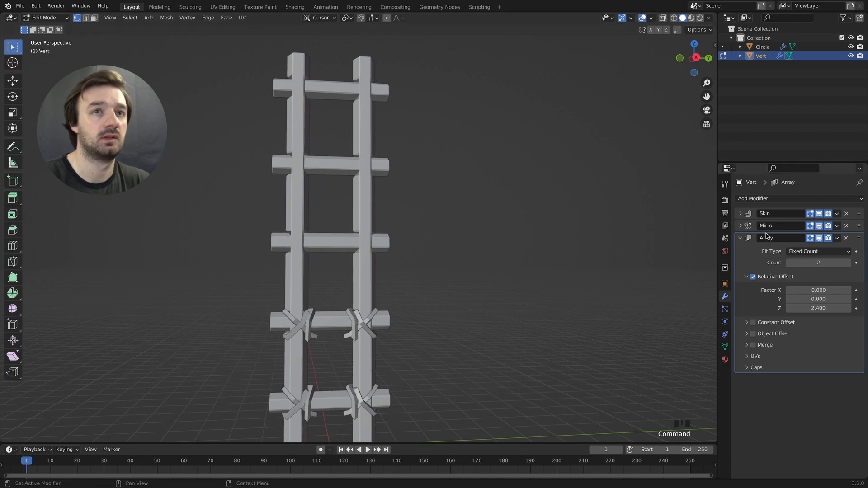
{"action": "left_click", "coordinate": [847, 262]}
{"action": "left_click", "coordinate": [848, 262]}
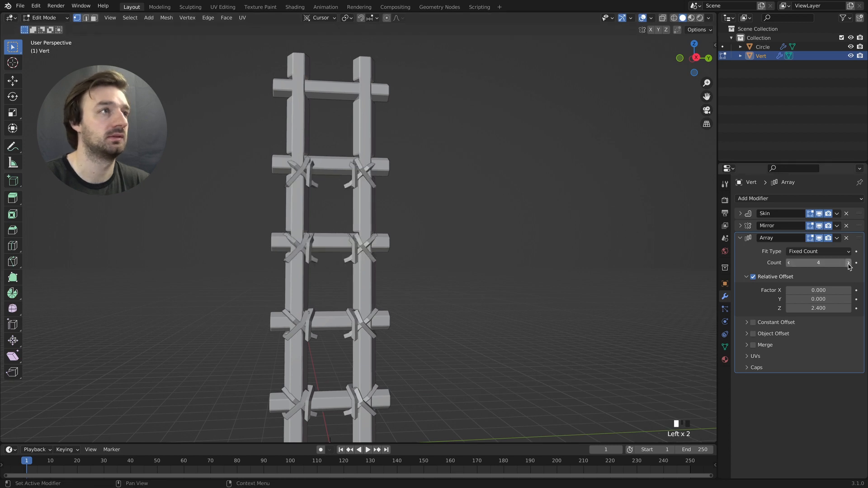
{"action": "left_click", "coordinate": [847, 262]}
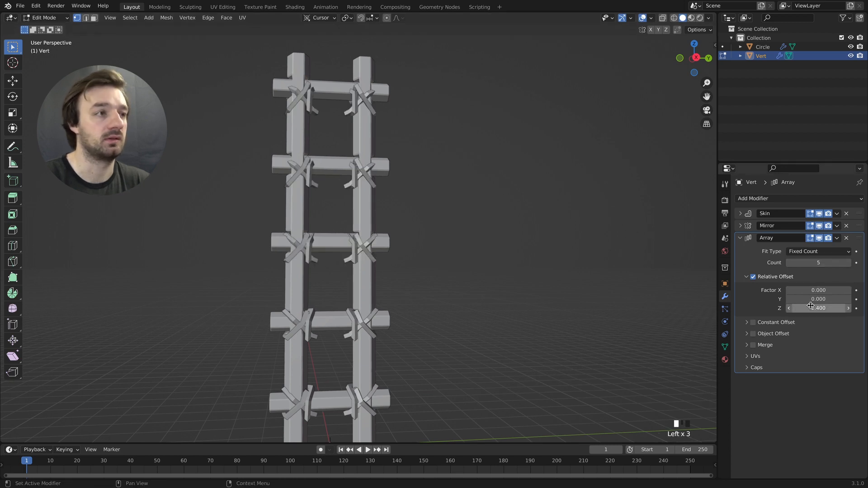
Set the array's Z offset factor to 2.5 to align the bindings with all rungs, and inspect the whole ladder
{"action": "left_click_drag", "start_coordinate": [812, 307], "coordinate": [819, 307]}
{"action": "left_click", "coordinate": [789, 308]}
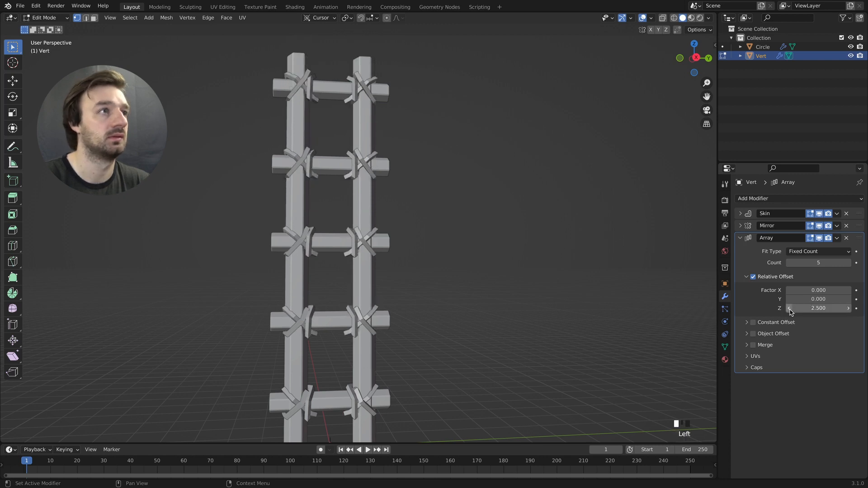
{"action": "scroll", "coordinate": [373, 279], "scroll_direction": "down", "scroll_amount": 2, "text": "super"}
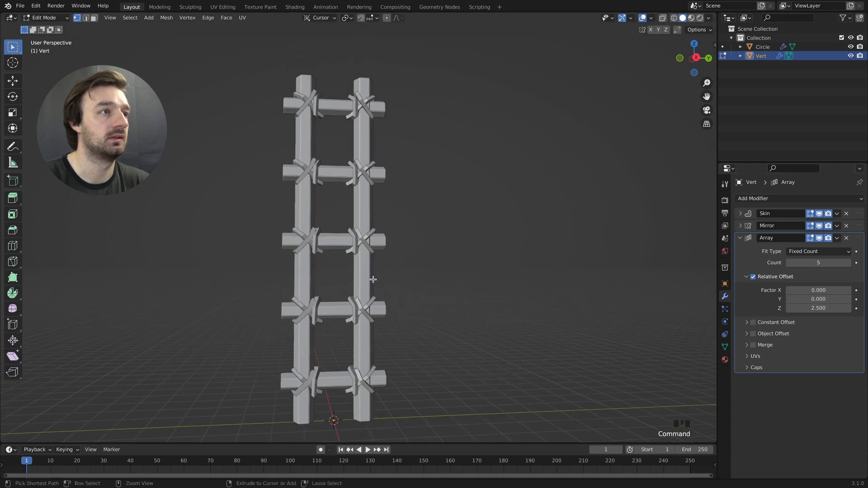
{"action": "scroll", "coordinate": [373, 279], "scroll_direction": "down", "scroll_amount": 1, "text": "super"}
{"action": "scroll", "coordinate": [379, 273], "scroll_direction": "up", "scroll_amount": 3}
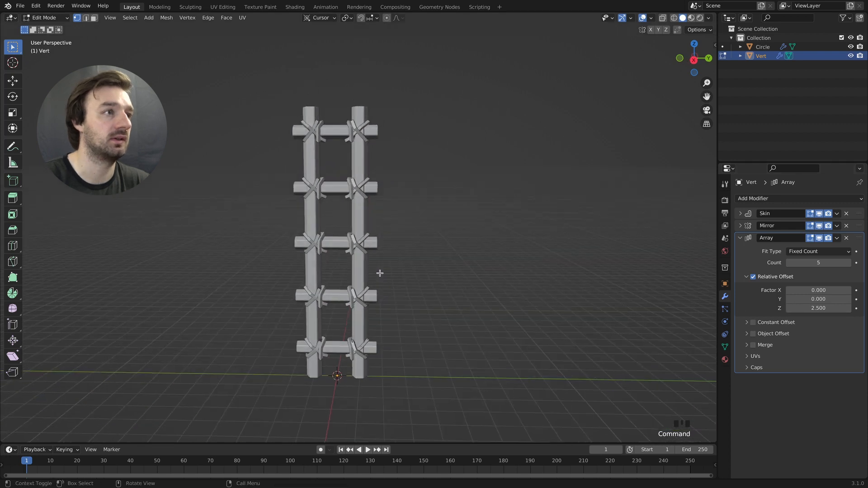
{"action": "scroll", "coordinate": [379, 273], "scroll_direction": "up", "scroll_amount": 3, "text": "super"}
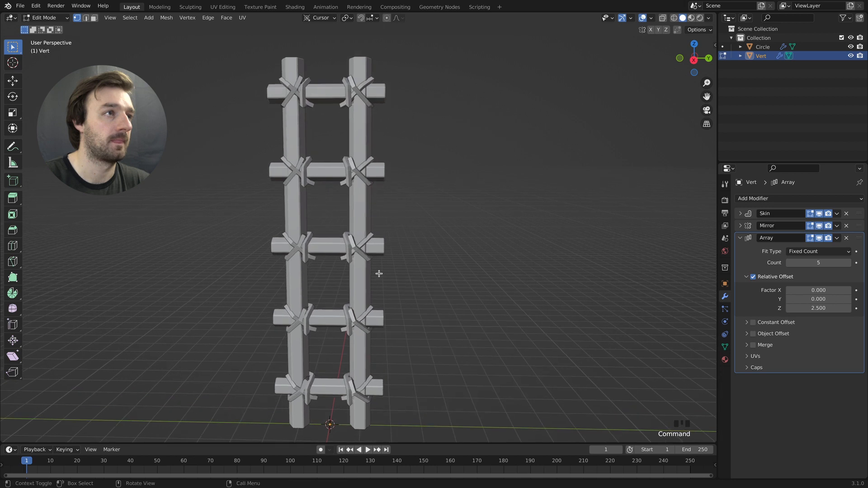
{"action": "scroll", "coordinate": [379, 274], "scroll_direction": "down", "scroll_amount": 3, "text": "super"}
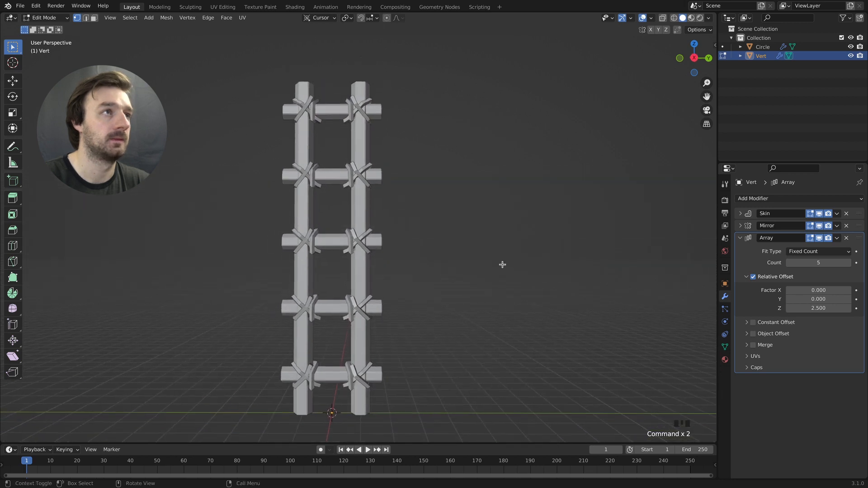
Add a Bevel modifier to the bindings with an amount of 1.2 m
{"action": "left_click", "coordinate": [740, 237]}
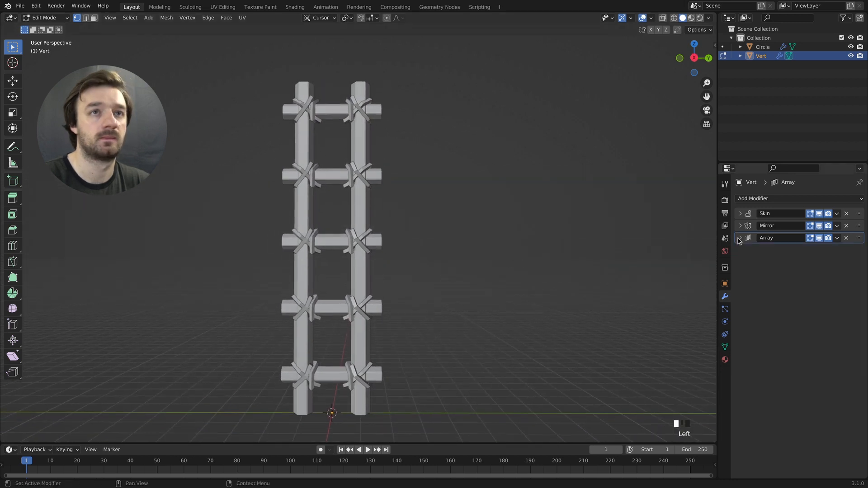
{"action": "left_click", "coordinate": [759, 200]}
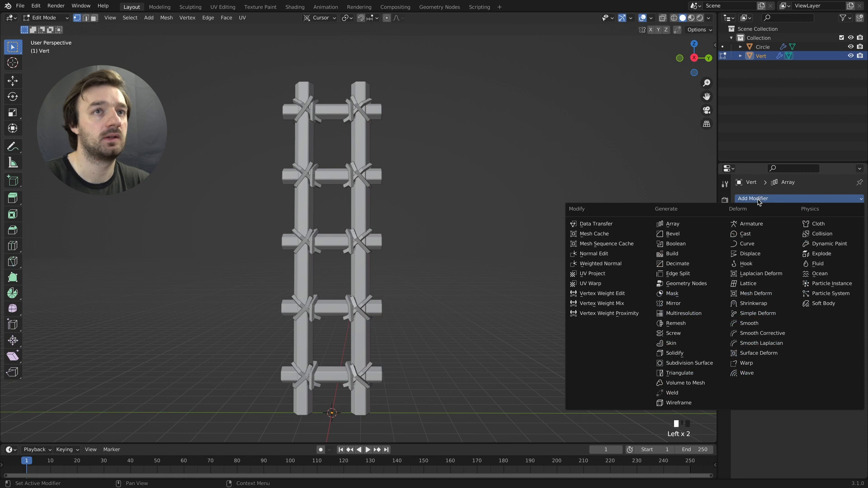
{"action": "left_click", "coordinate": [682, 238]}
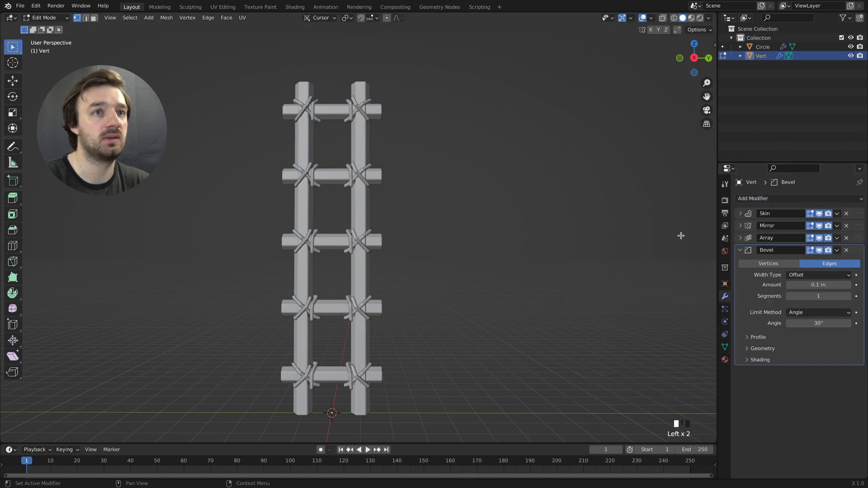
{"action": "left_click", "coordinate": [740, 238]}
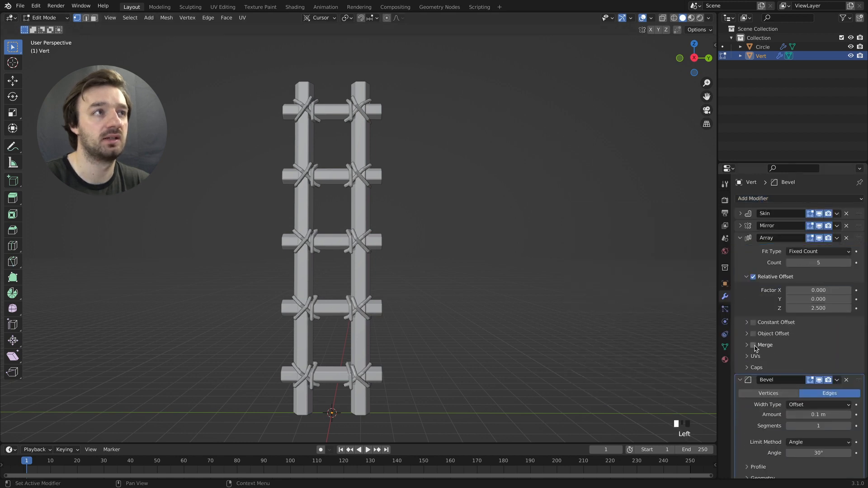
{"action": "left_click", "coordinate": [740, 238]}
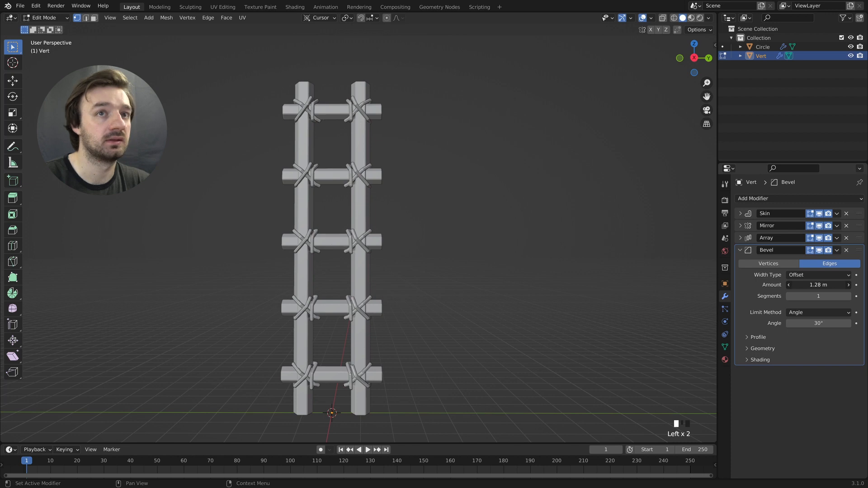
{"action": "scroll", "coordinate": [394, 305], "scroll_direction": "down", "scroll_amount": 2, "text": "super"}
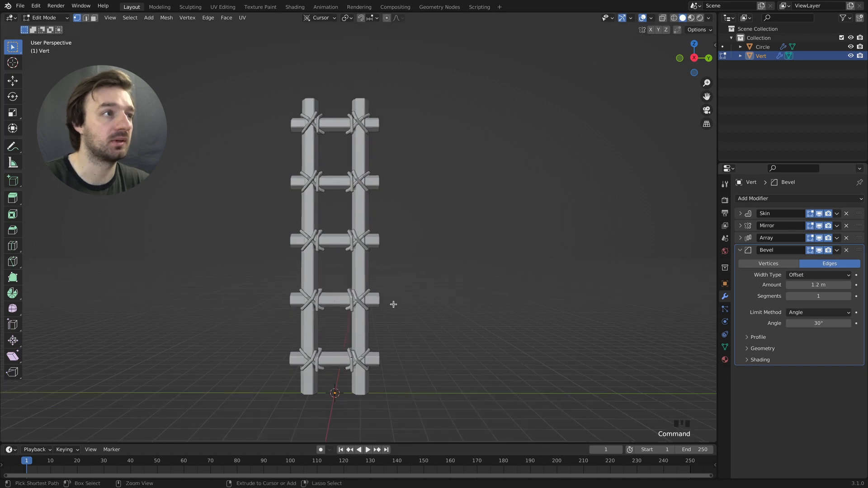
Return to object mode and deselect the finished ladder and its bindings
{"action": "scroll", "coordinate": [378, 294], "scroll_direction": "left", "scroll_amount": 3}
{"action": "scroll", "coordinate": [380, 292], "scroll_direction": "down", "scroll_amount": 2, "text": "super"}
{"action": "scroll", "coordinate": [379, 292], "scroll_direction": "down", "scroll_amount": 1, "text": "super"}
{"action": "scroll", "coordinate": [382, 290], "scroll_direction": "right", "scroll_amount": 3}
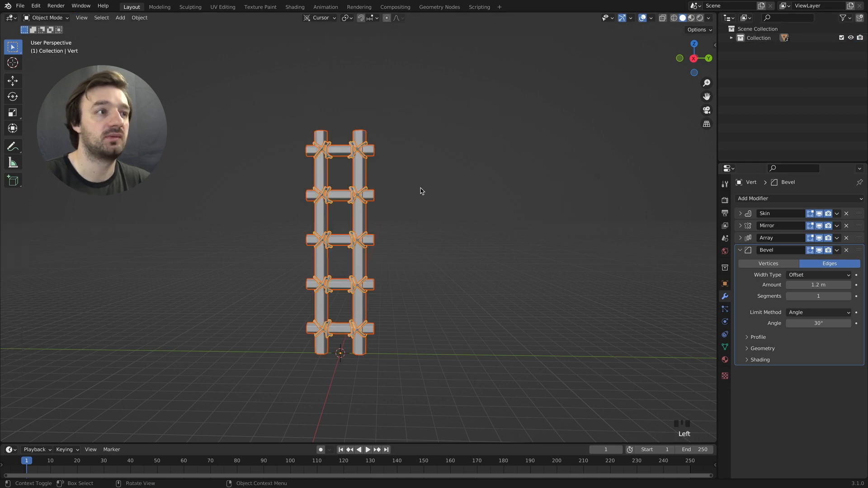
{"action": "key", "text": "Tab"}
{"action": "key", "text": "Tab"}
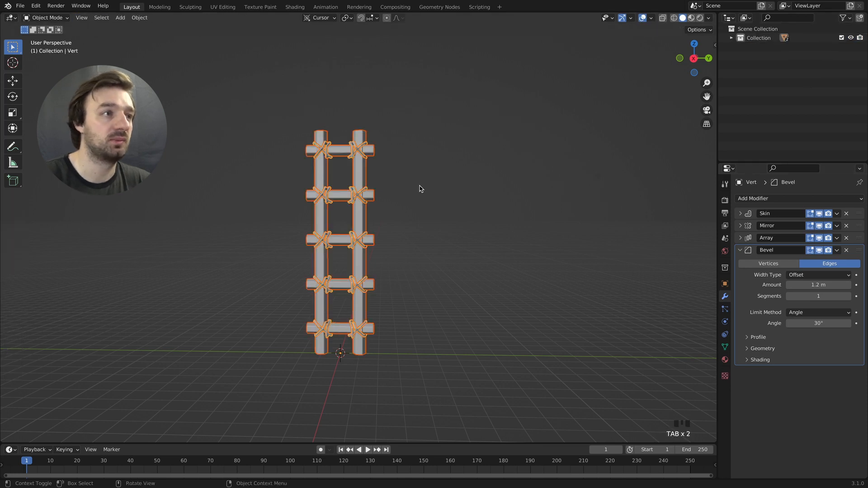
{"action": "left_click", "coordinate": [424, 186]}
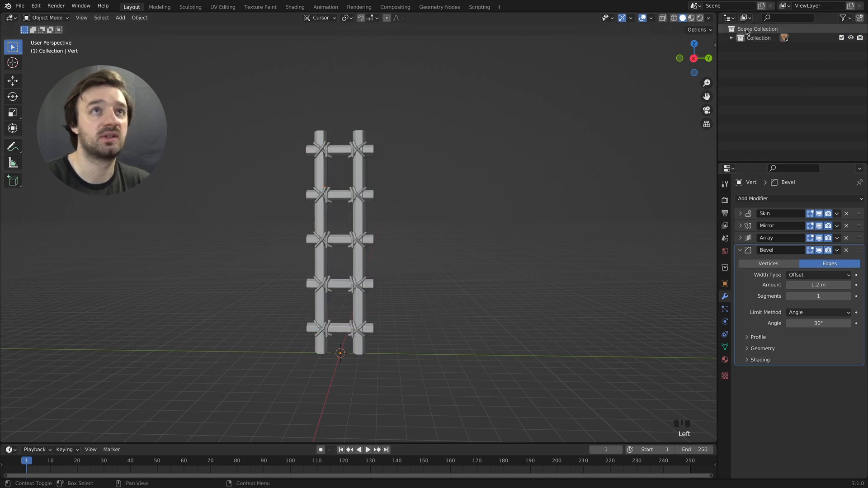
Create a second collection in the scene, hide the original ladder's collection and make the new one active
{"action": "left_click", "coordinate": [746, 29]}
{"action": "right_click", "coordinate": [746, 30]}
{"action": "left_click", "coordinate": [745, 29]}
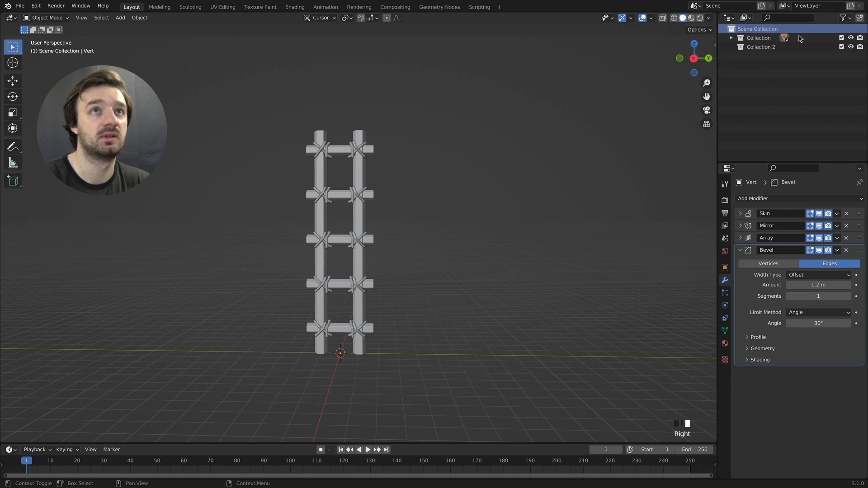
{"action": "left_click", "coordinate": [850, 39]}
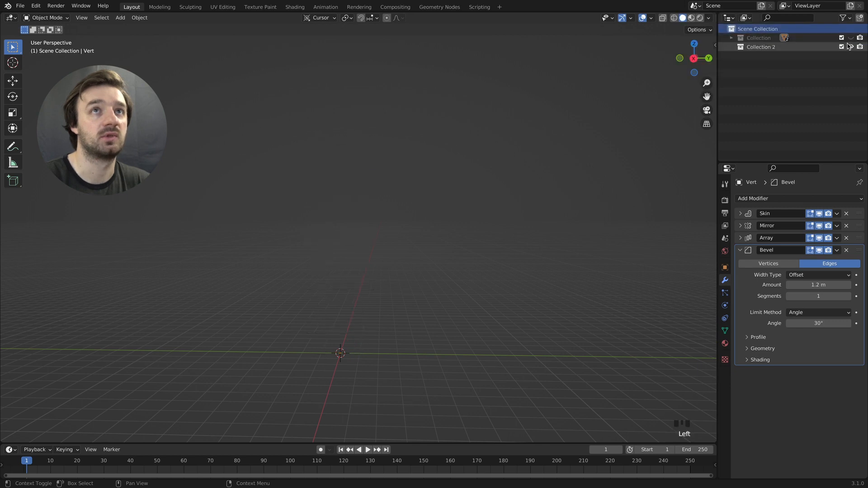
{"action": "left_click", "coordinate": [768, 47]}
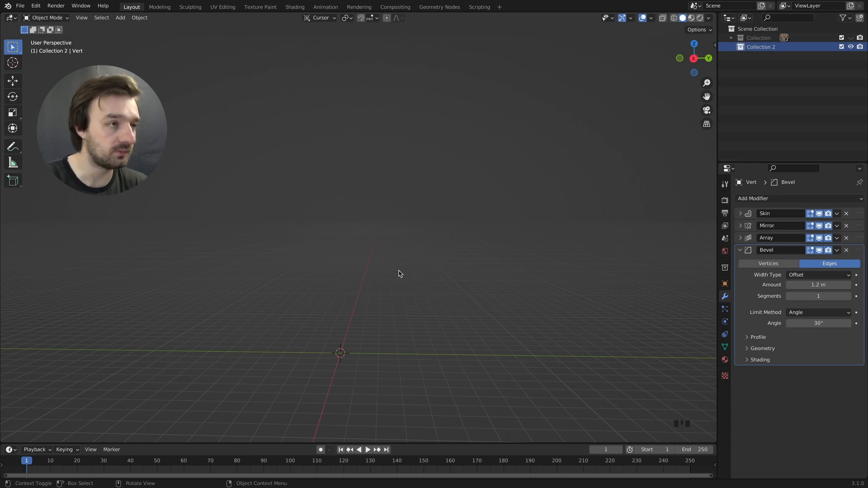
Add a 6-vertex mesh circle, scale it to about 0.35 and move it about 0.98 m along Y
{"action": "key", "text": "shift+a"}
{"action": "mouse_move", "coordinate": [341, 309]}
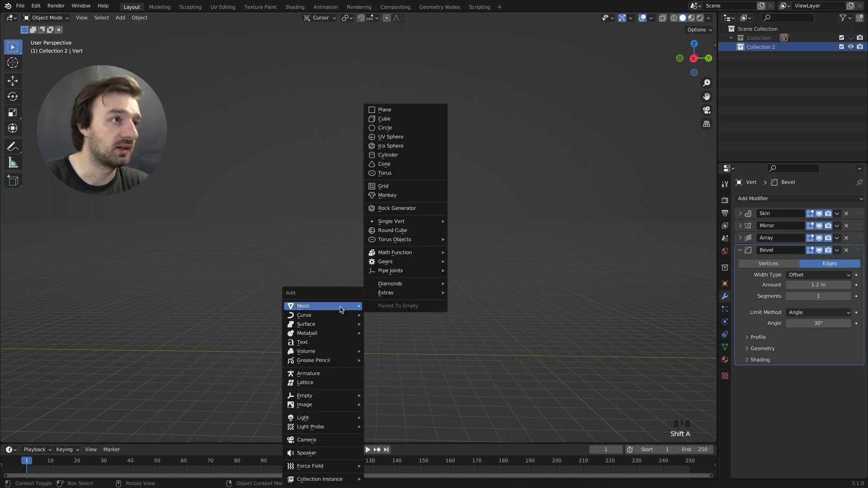
{"action": "left_click", "coordinate": [388, 128]}
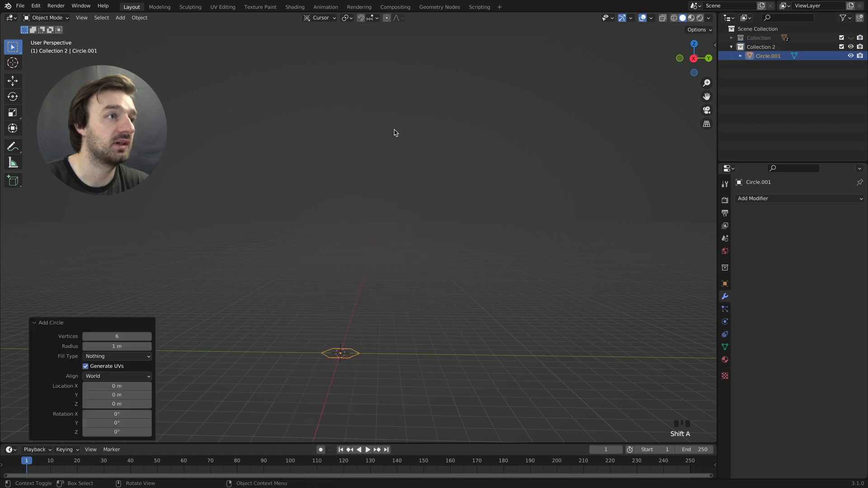
{"action": "key", "text": "s"}
{"action": "left_click", "coordinate": [367, 355]}
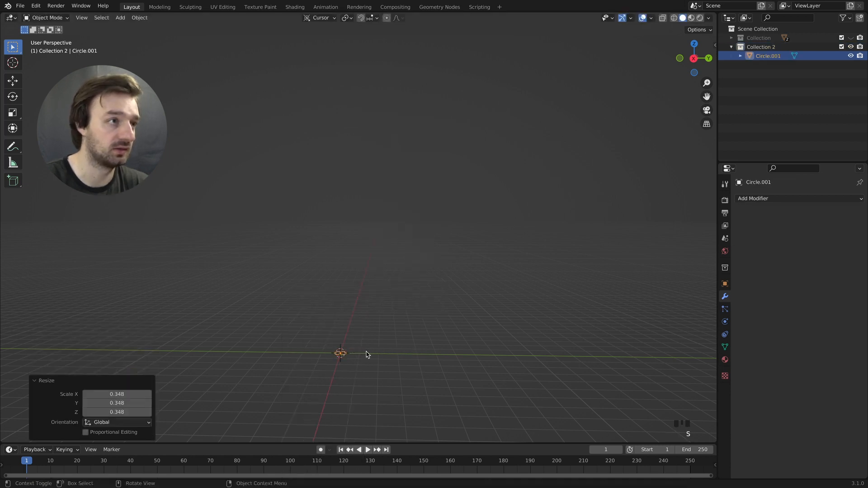
{"action": "key", "text": "g"}
{"action": "middle_click", "coordinate": [375, 352]}
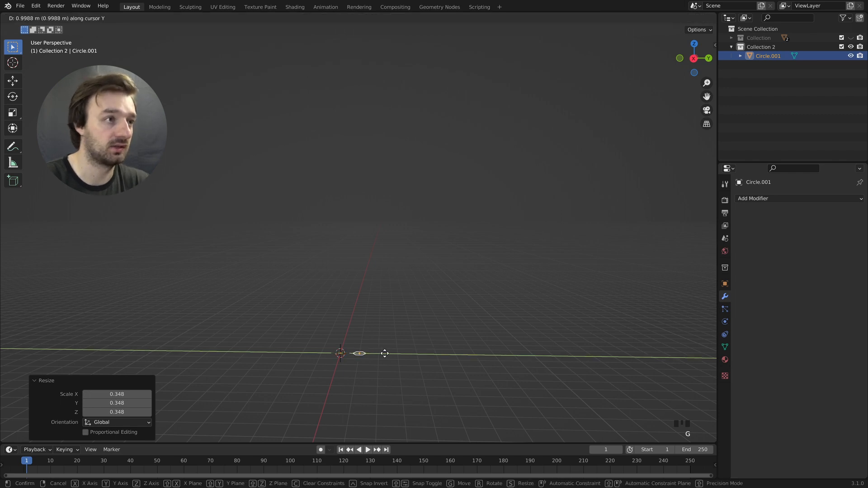
{"action": "left_click", "coordinate": [385, 356]}
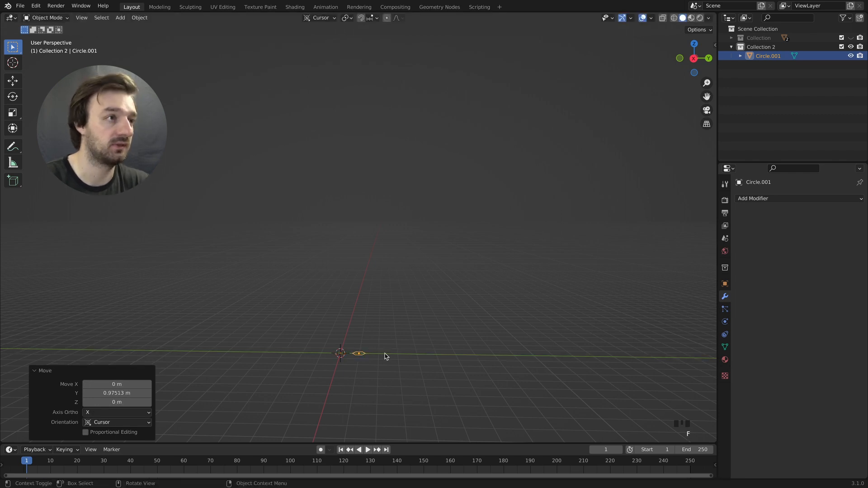
Extrude the circle about 12.87 m upward along Z to form a tall post
{"action": "key", "text": "Tab"}
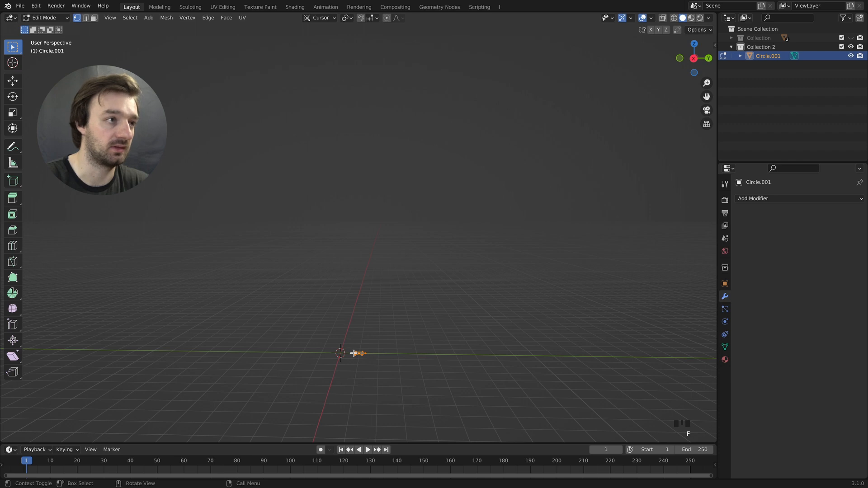
{"action": "key", "text": "e"}
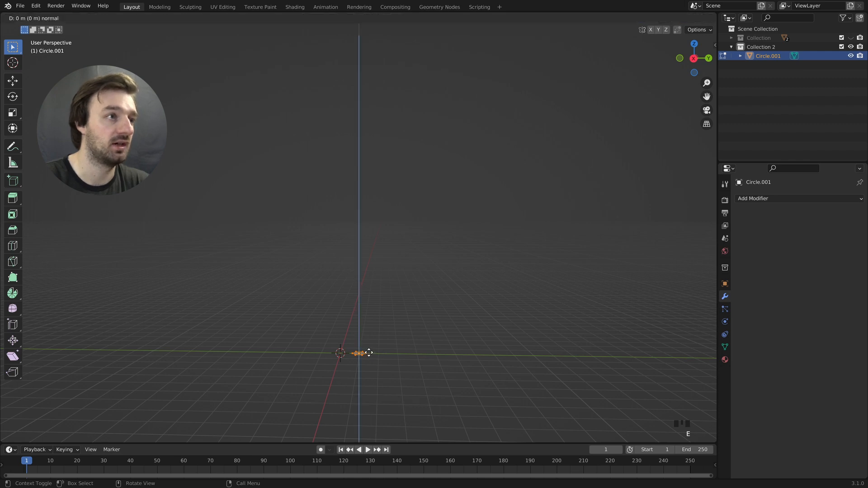
{"action": "left_click", "coordinate": [373, 106]}
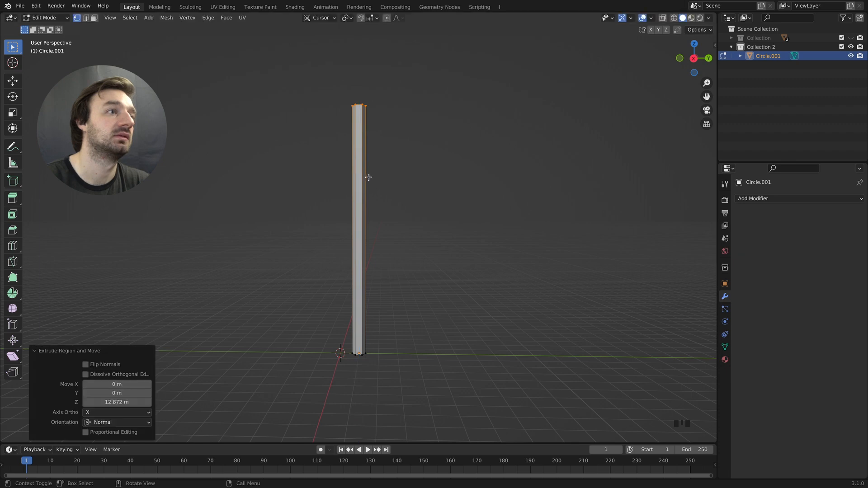
{"action": "key", "text": "Tab"}
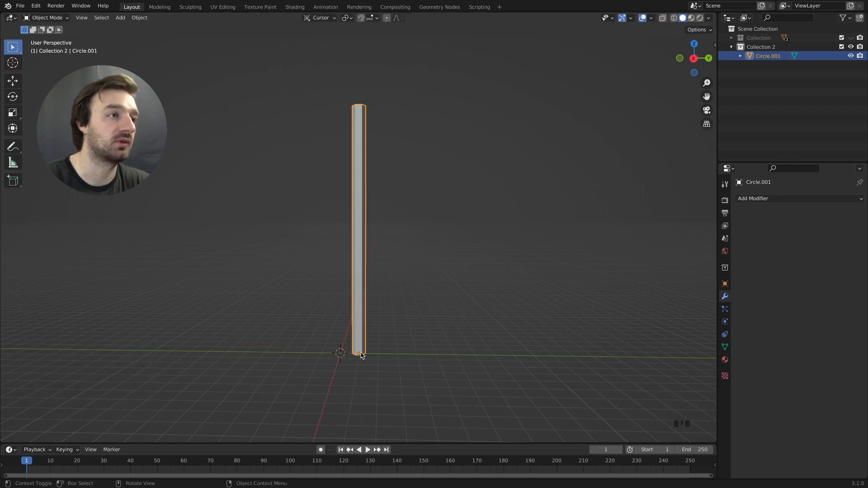
Set the post's origin to the 3D cursor and add a Mirror modifier on the Y axis only
{"action": "right_click", "coordinate": [361, 355]}
{"action": "mouse_move", "coordinate": [360, 352]}
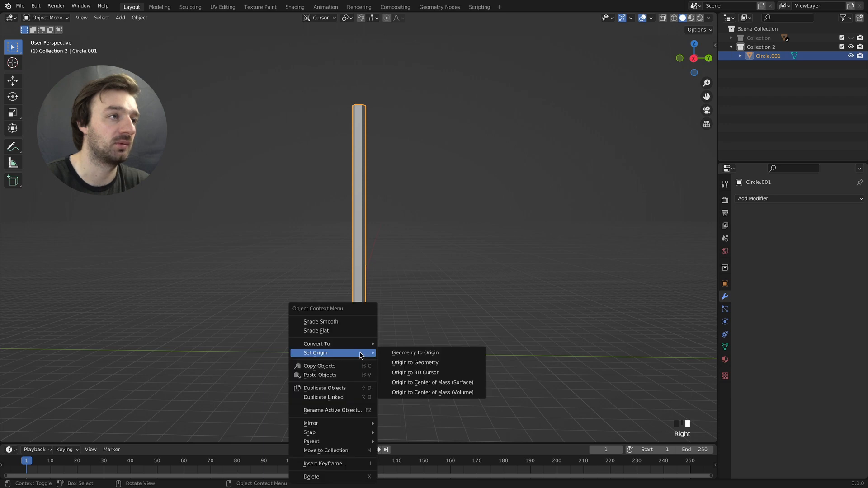
{"action": "left_click", "coordinate": [418, 371]}
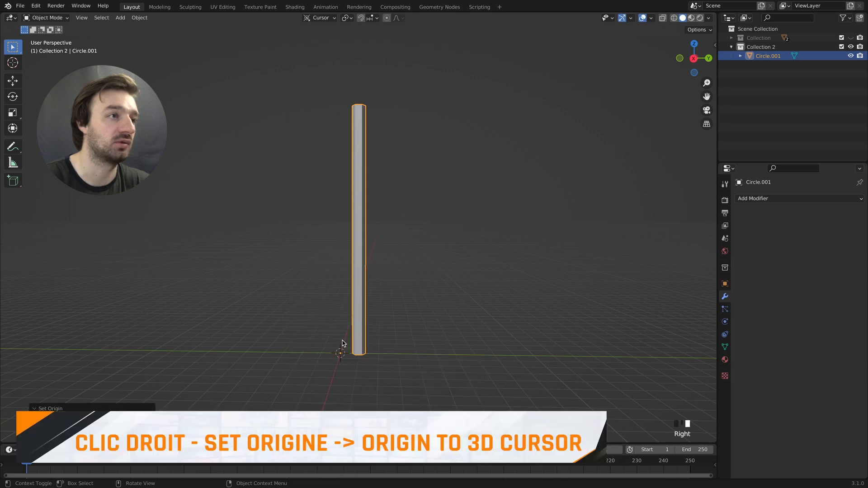
{"action": "left_click", "coordinate": [793, 198]}
{"action": "left_click", "coordinate": [673, 302]}
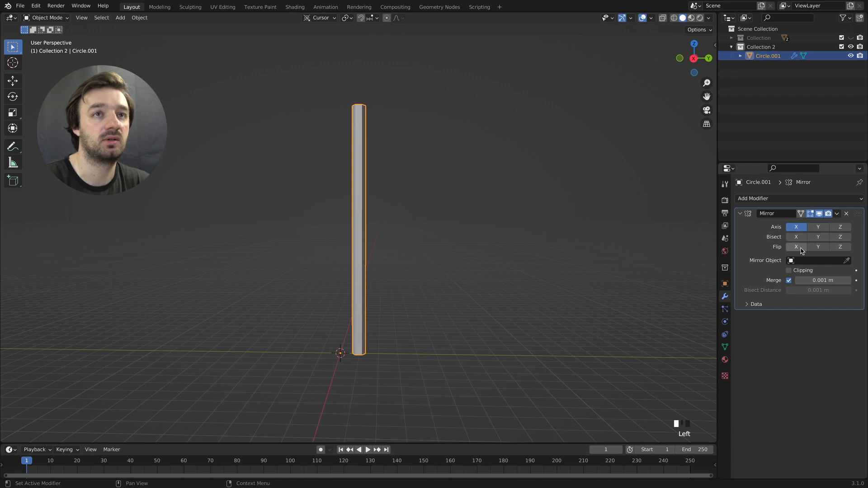
{"action": "left_click", "coordinate": [818, 227]}
{"action": "left_click", "coordinate": [796, 227]}
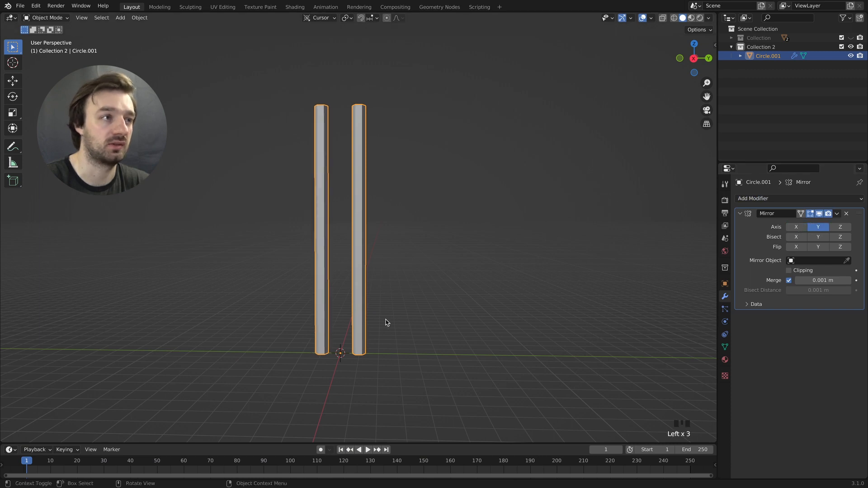
Move the whole post mesh about 0.26 m outward along Y to widen the gap, and return to object mode deselected
{"action": "key", "text": "Tab"}
{"action": "key", "text": "a"}
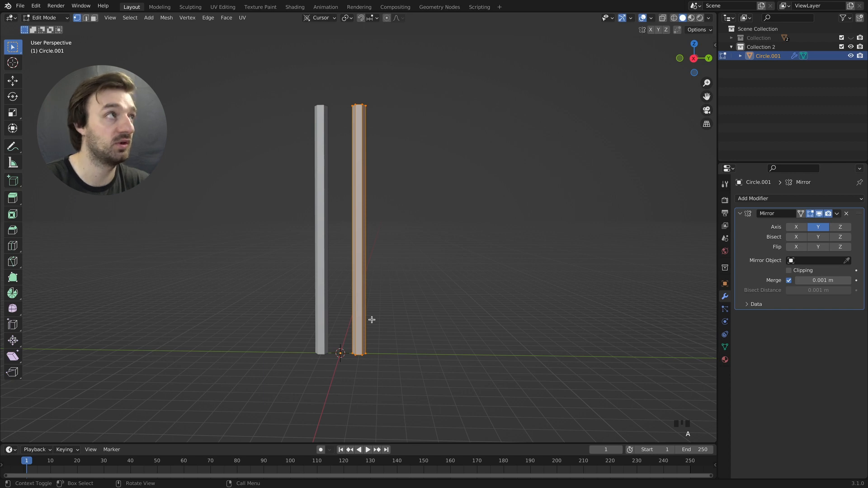
{"action": "key", "text": "g"}
{"action": "key", "text": "y"}
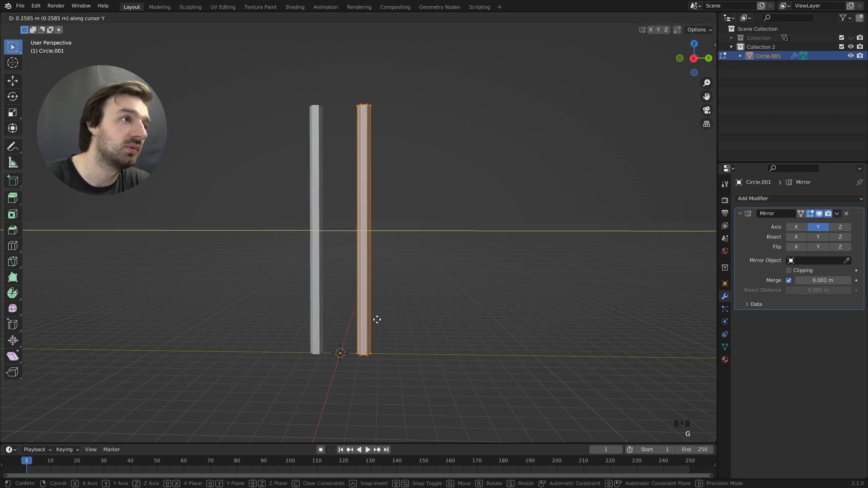
{"action": "left_click", "coordinate": [377, 319]}
{"action": "middle_click_drag", "start_coordinate": [376, 319], "coordinate": [377, 320]}
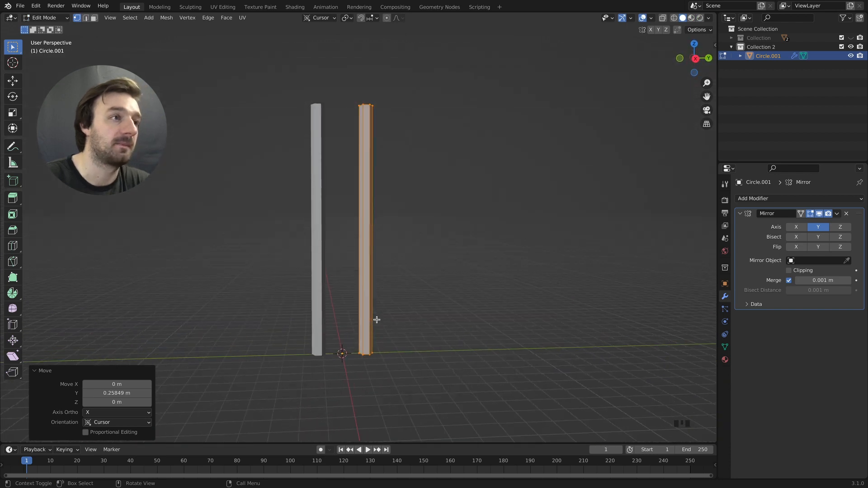
{"action": "key", "text": "Tab"}
{"action": "left_click", "coordinate": [436, 320]}
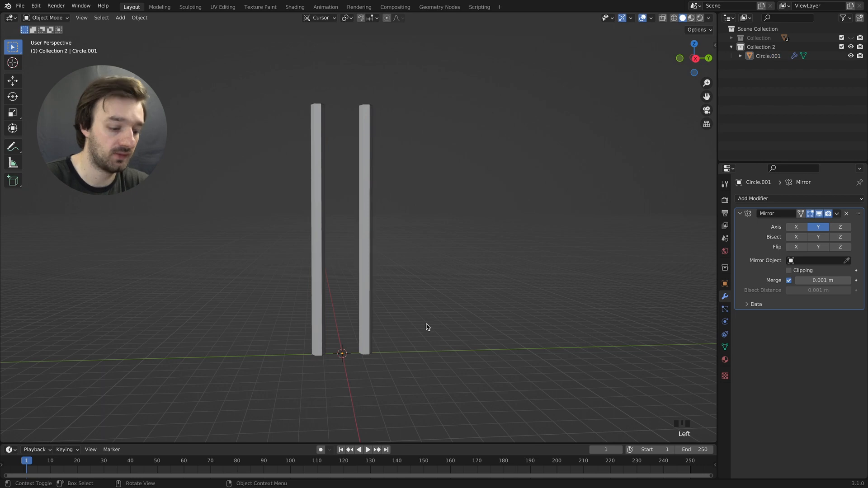
Add a 2 m cube at the origin between the posts and flatten it along X to about 0.09 scale
{"action": "key", "text": "shift+a"}
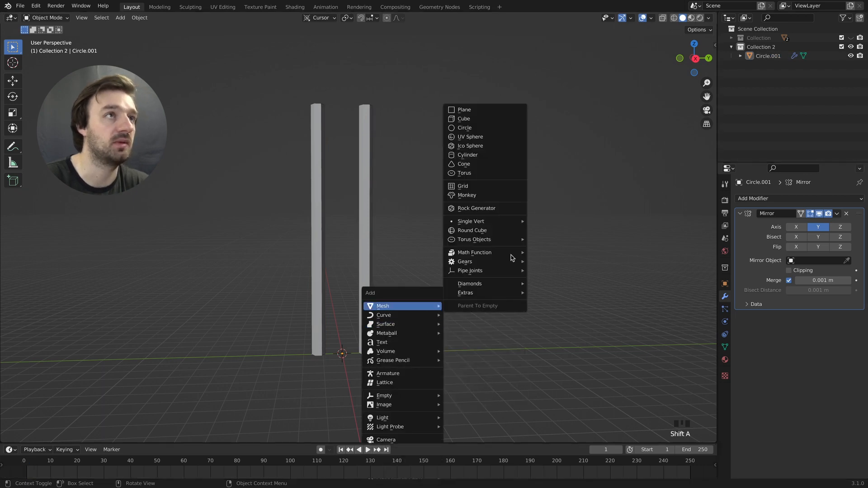
{"action": "key", "text": "shift+a"}
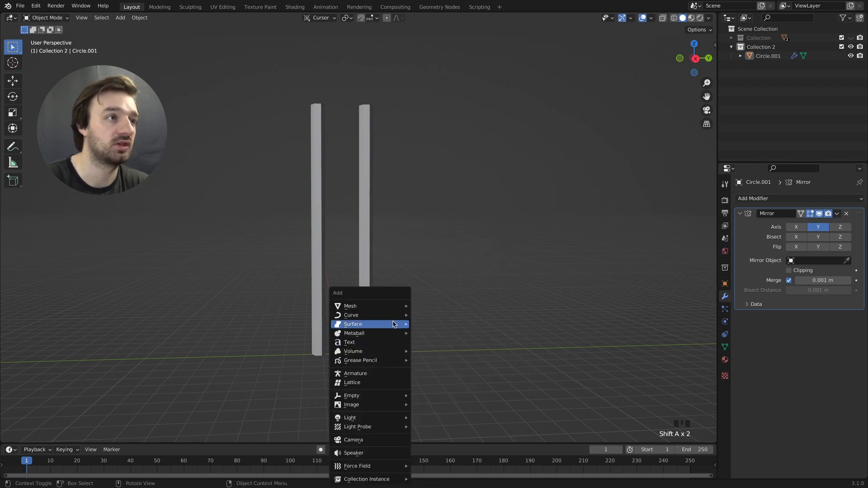
{"action": "mouse_move", "coordinate": [392, 311]}
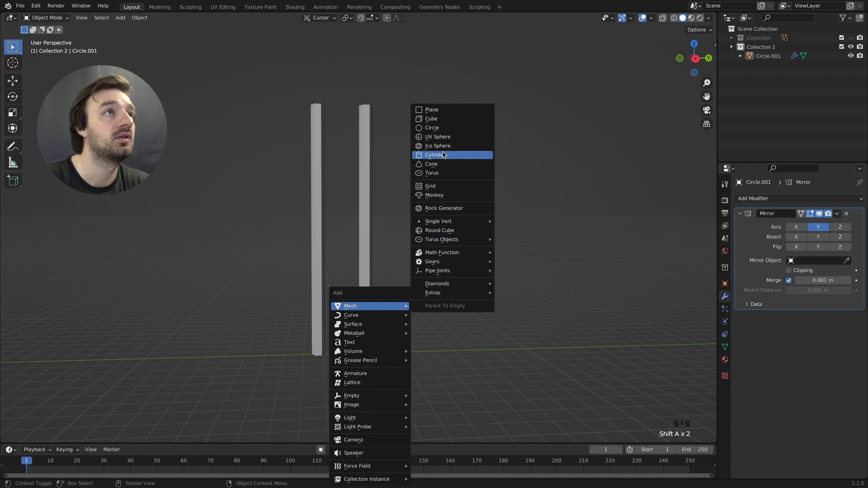
{"action": "left_click", "coordinate": [441, 120]}
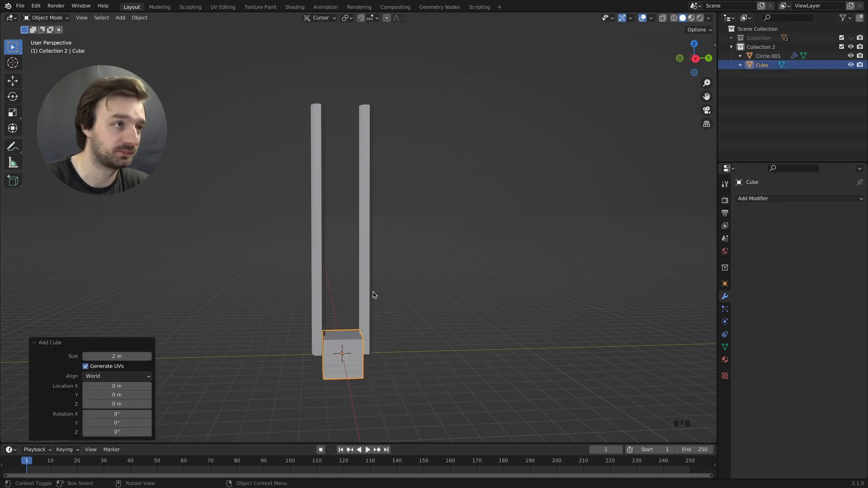
{"action": "middle_click_drag", "start_coordinate": [373, 294], "coordinate": [398, 306]}
{"action": "key", "text": "s"}
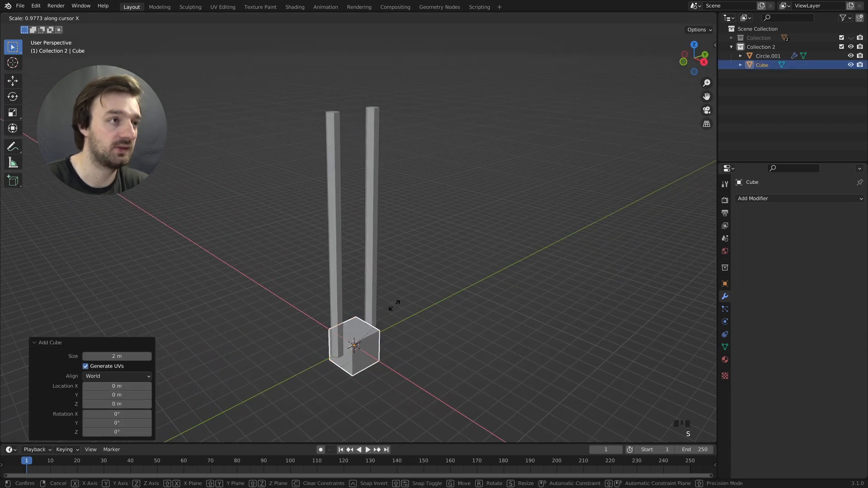
{"action": "left_click", "coordinate": [359, 342]}
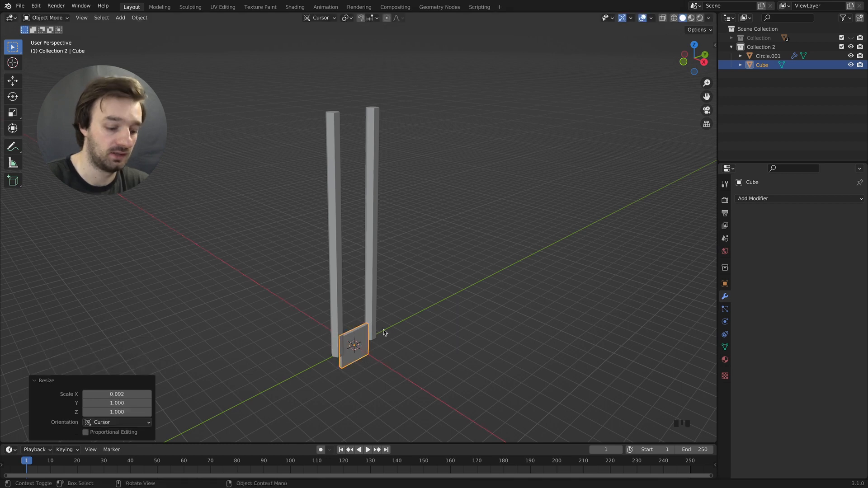
Flatten the cube along Z to about 0.254 scale and raise it about 0.96 m between the posts
{"action": "key", "text": "s"}
{"action": "key", "text": "z"}
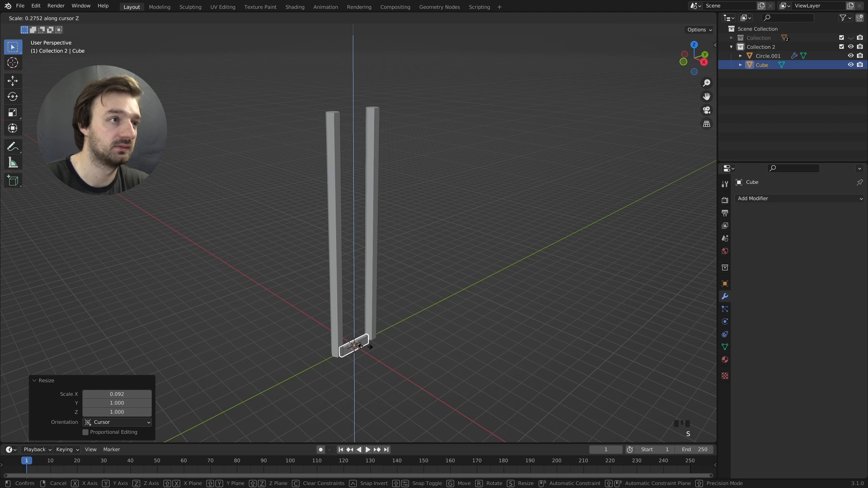
{"action": "left_click", "coordinate": [361, 345]}
{"action": "middle_click_drag", "start_coordinate": [362, 346], "coordinate": [364, 342]}
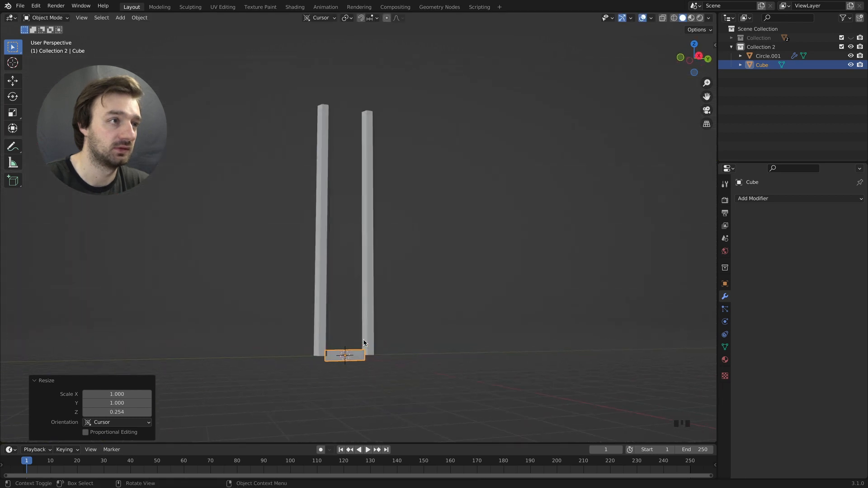
{"action": "key", "text": "g"}
{"action": "key", "text": "z"}
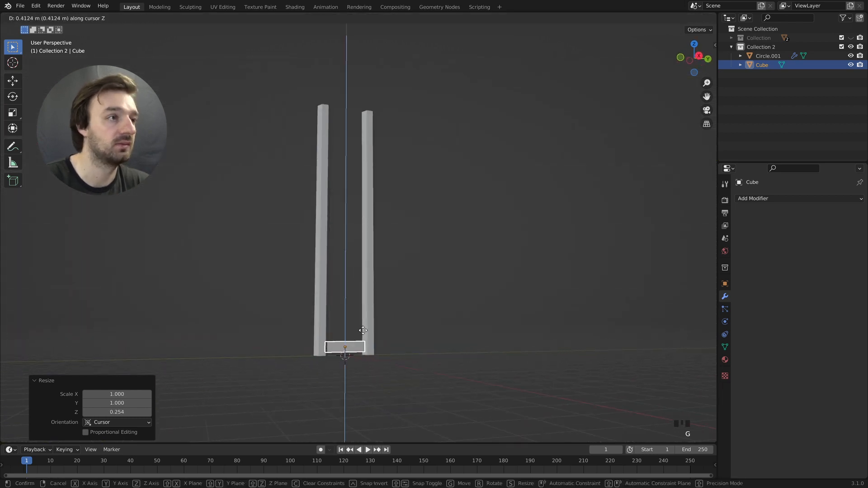
{"action": "left_click", "coordinate": [362, 320]}
Widen the plank along Y by about 1.33 and move it about 0.385 m along X to the front of the posts
{"action": "key", "text": "s"}
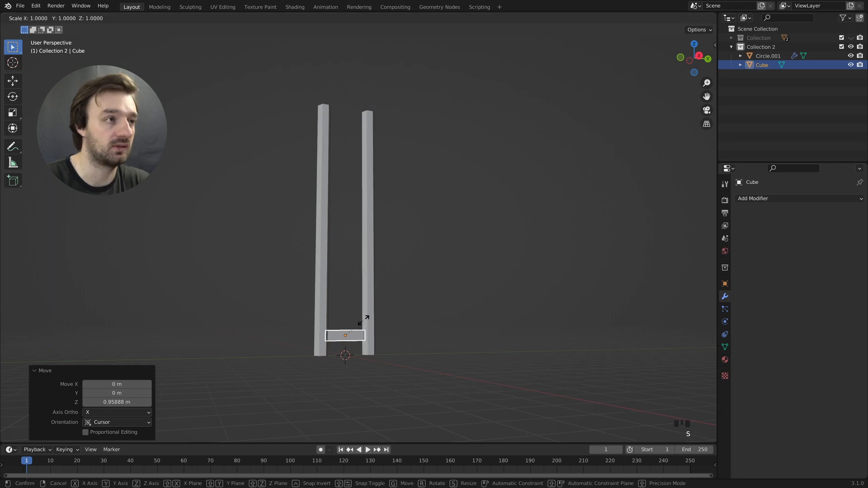
{"action": "key", "text": "y"}
{"action": "left_click", "coordinate": [373, 322]}
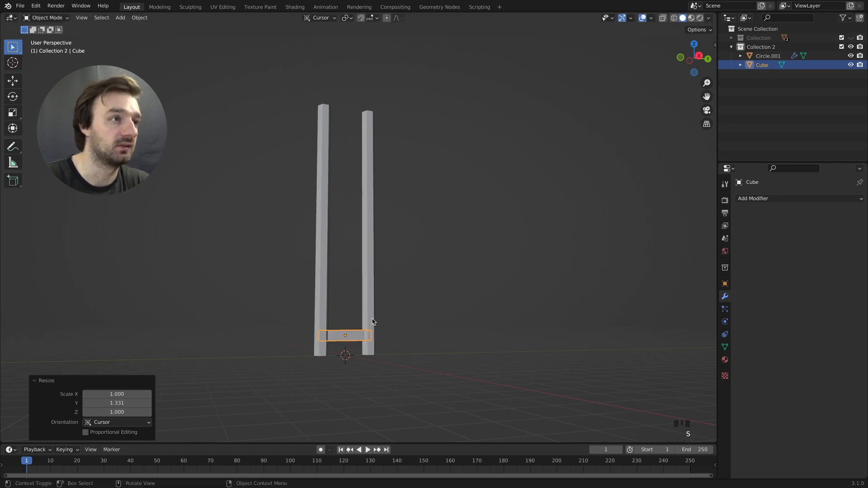
{"action": "key", "text": "g"}
{"action": "key", "text": "x"}
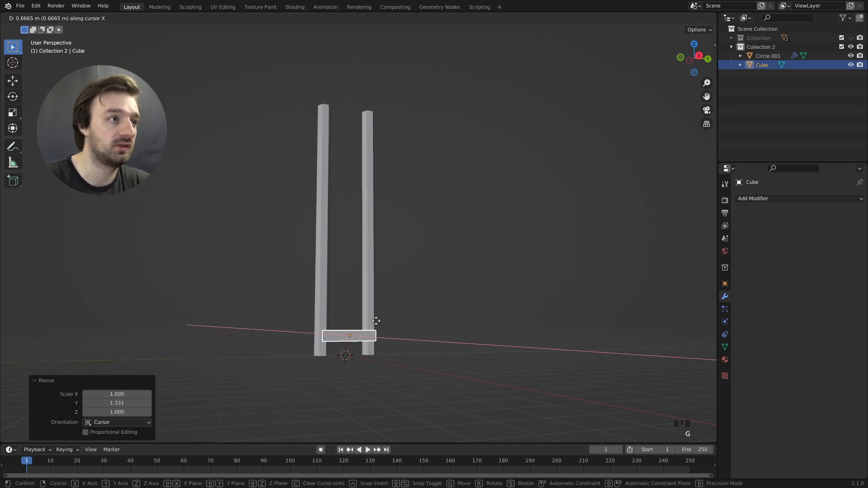
{"action": "left_click", "coordinate": [373, 322]}
{"action": "mouse_move", "coordinate": [373, 322]}
{"action": "middle_mouse_down"}
{"action": "mouse_move", "coordinate": [380, 319]}
{"action": "mouse_move", "coordinate": [373, 324]}
{"action": "middle_mouse_up"}
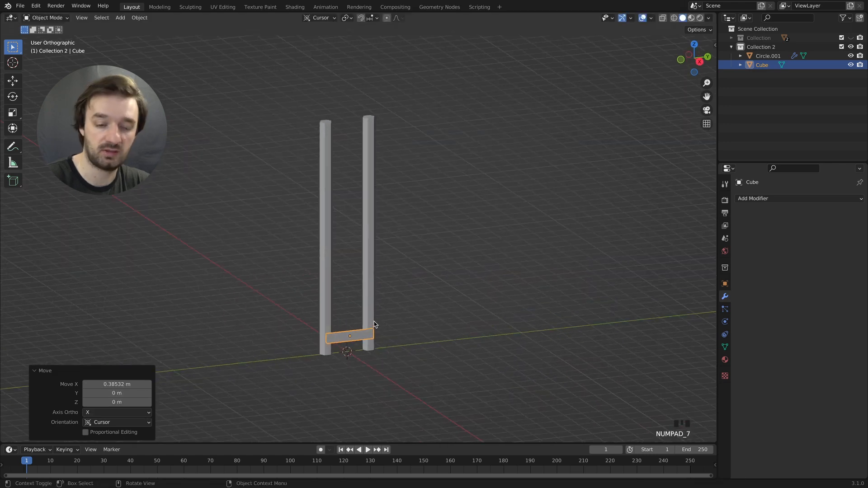
Viewed from the top, stretch the plank along Y by about 1.195 so it overhangs both posts
{"action": "key", "text": "KP_7"}
{"action": "scroll", "coordinate": [400, 279], "scroll_direction": "up", "scroll_amount": 5}
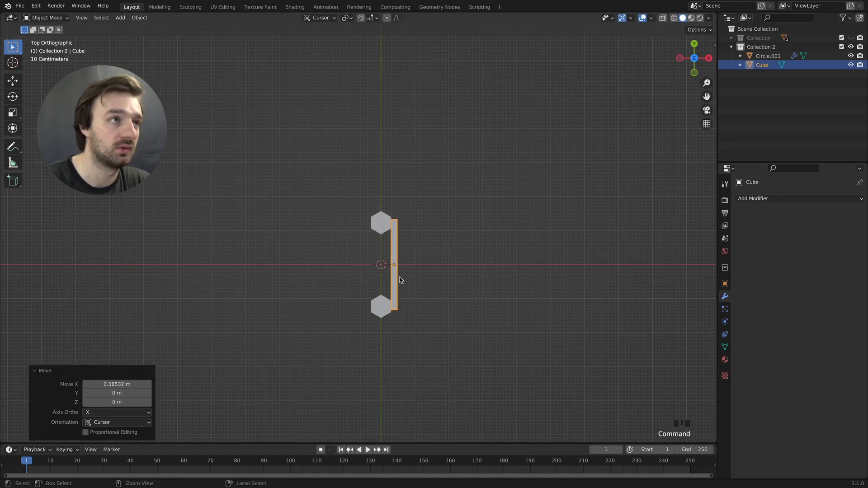
{"action": "key", "text": "s"}
{"action": "key", "text": "y"}
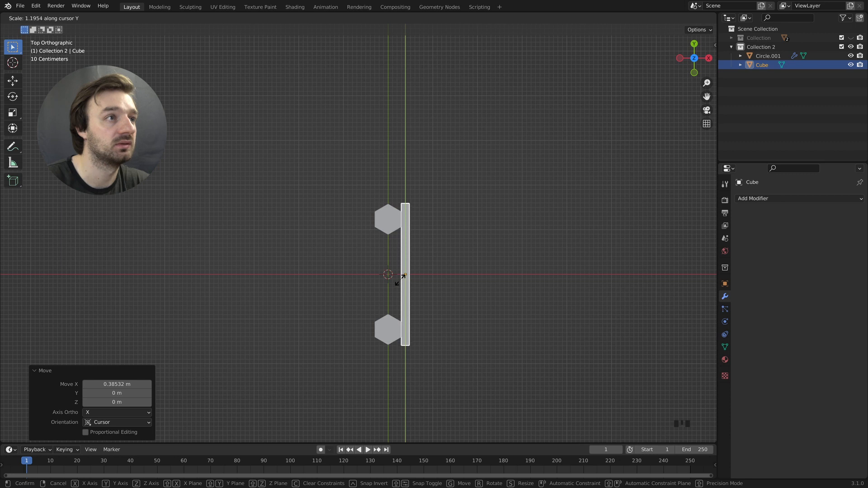
{"action": "left_click", "coordinate": [401, 279]}
{"action": "middle_click_drag", "start_coordinate": [401, 278], "coordinate": [397, 283]}
Raise the plank about 0.79 m along Z to set the height of the lowest rung
{"action": "scroll", "coordinate": [400, 283], "scroll_direction": "down", "scroll_amount": 2, "text": "super"}
{"action": "scroll", "coordinate": [397, 281], "scroll_direction": "down", "scroll_amount": 3, "text": "super"}
{"action": "middle_click_drag", "start_coordinate": [332, 303], "coordinate": [333, 304]}
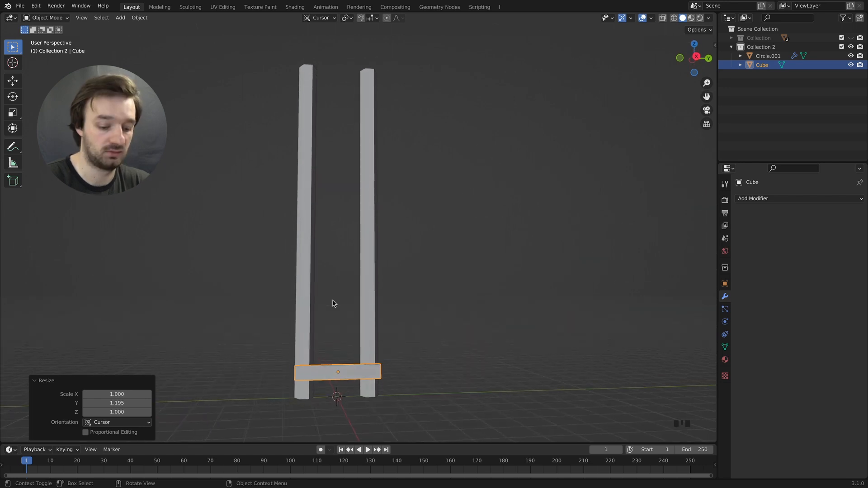
{"action": "key", "text": "g"}
{"action": "key", "text": "z"}
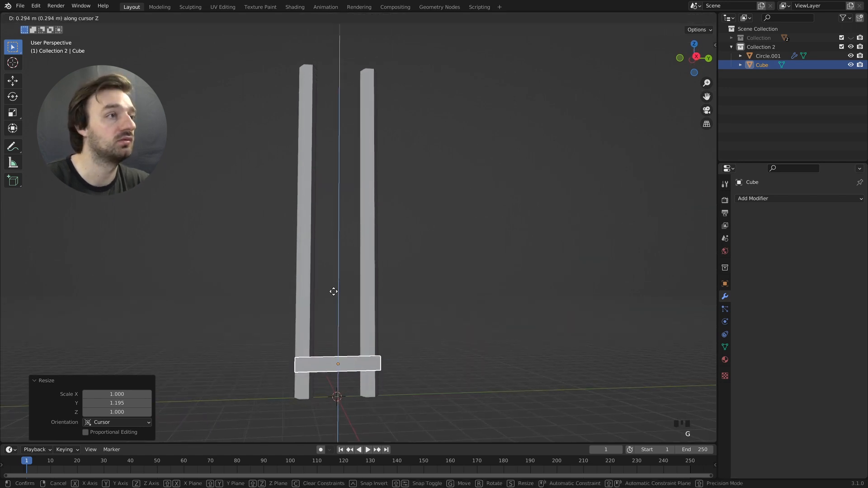
{"action": "left_click", "coordinate": [335, 282]}
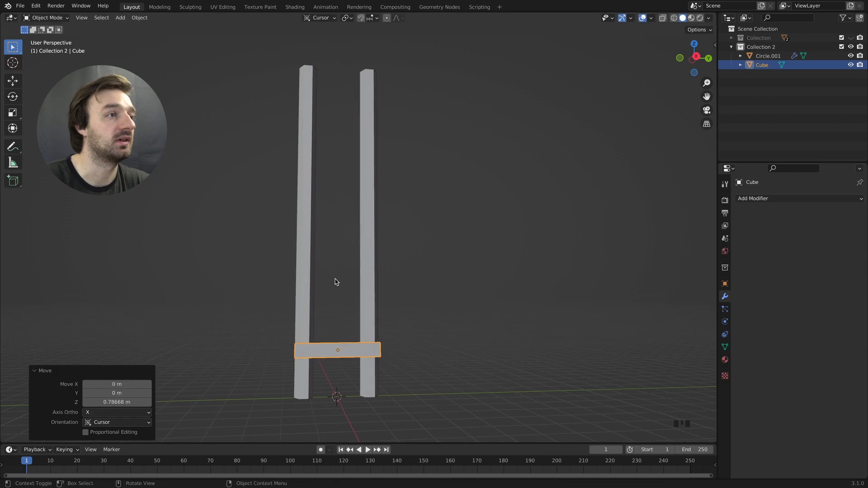
Add an Array modifier to the plank with a relative offset of 0 in X and 1 in Z
{"action": "left_click", "coordinate": [785, 200]}
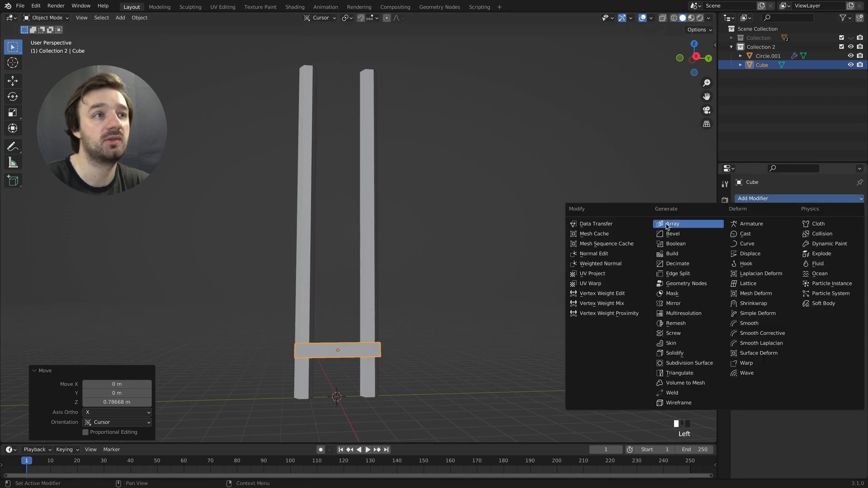
{"action": "left_click", "coordinate": [667, 224]}
{"action": "double_click", "coordinate": [814, 265]}
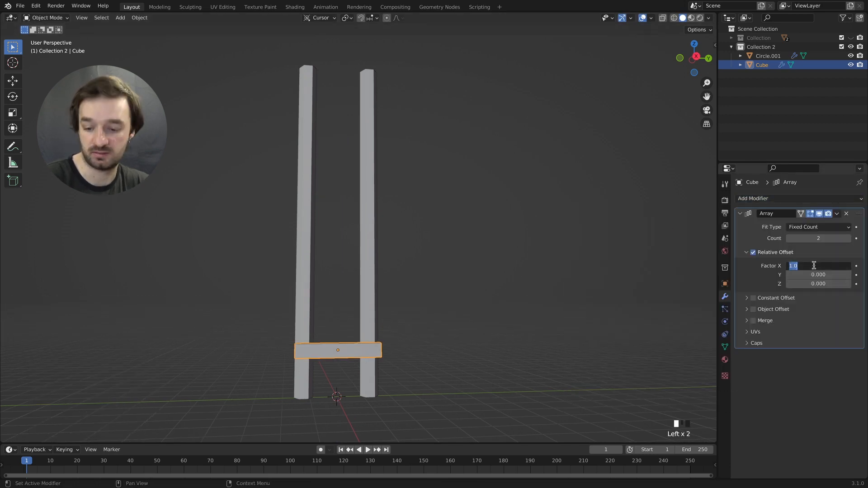
{"action": "type", "text": "0"}
{"action": "key", "text": "Tab"}
{"action": "key", "text": "Tab"}
{"action": "type", "text": "1"}
{"action": "key", "text": "Tab"}
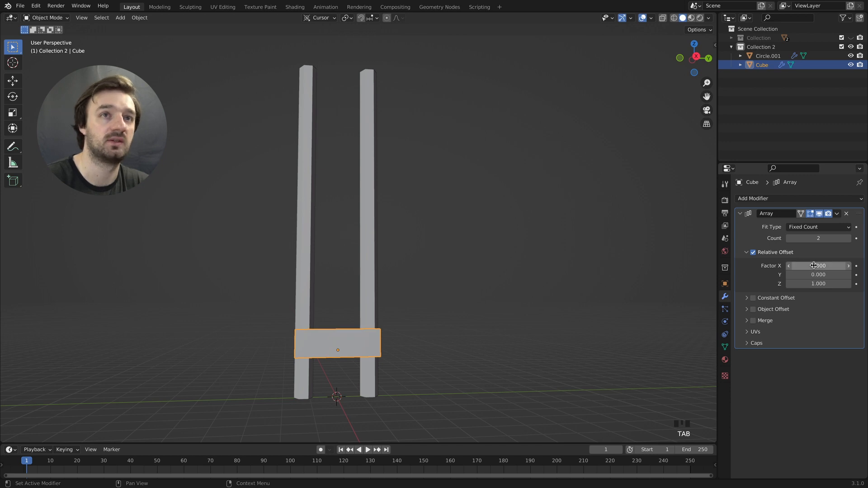
Set the plank array to a count of 5 with a relative Z offset of 4.6, and deselect the plank
{"action": "left_click", "coordinate": [813, 282]}
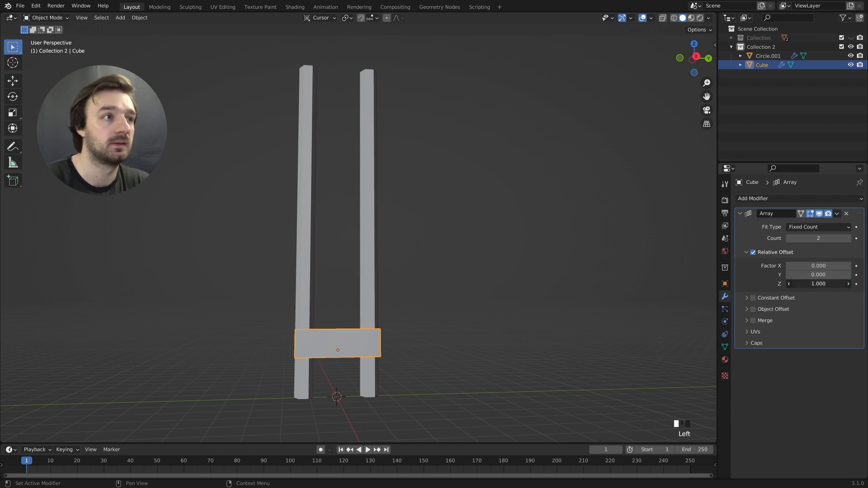
{"action": "left_click_drag", "start_coordinate": [813, 283], "coordinate": [853, 283]}
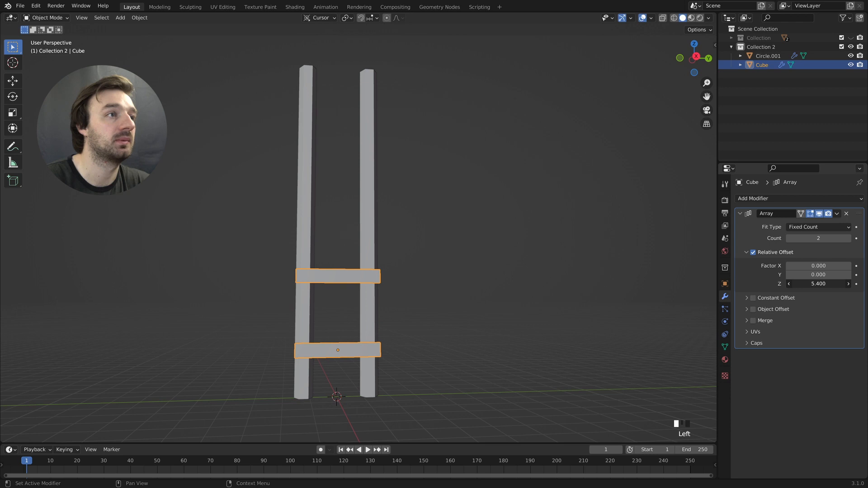
{"action": "left_click", "coordinate": [848, 238]}
{"action": "left_click", "coordinate": [848, 238]}
{"action": "left_click", "coordinate": [848, 238]}
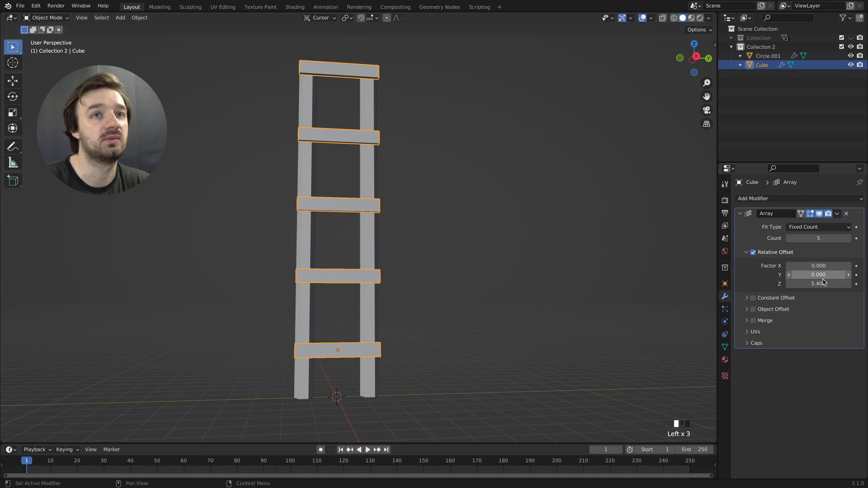
{"action": "left_click_drag", "start_coordinate": [825, 283], "coordinate": [778, 284]}
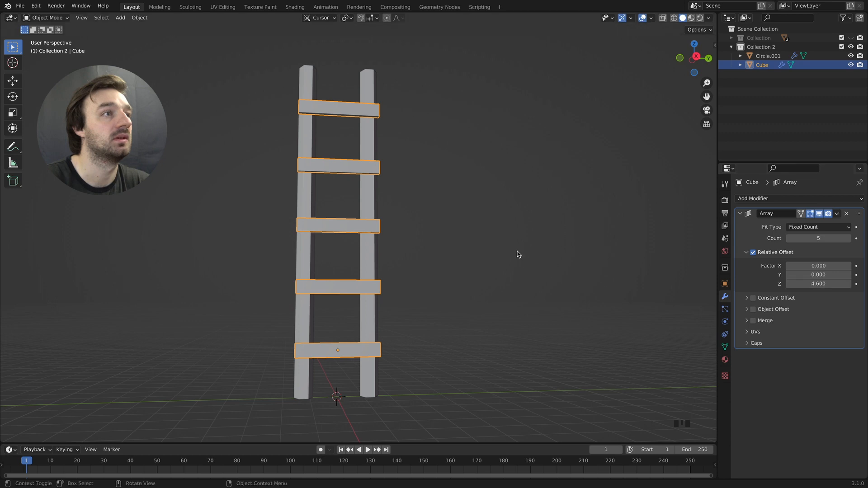
{"action": "left_click", "coordinate": [484, 242]}
{"action": "middle_click_drag", "start_coordinate": [484, 242], "coordinate": [486, 243]}
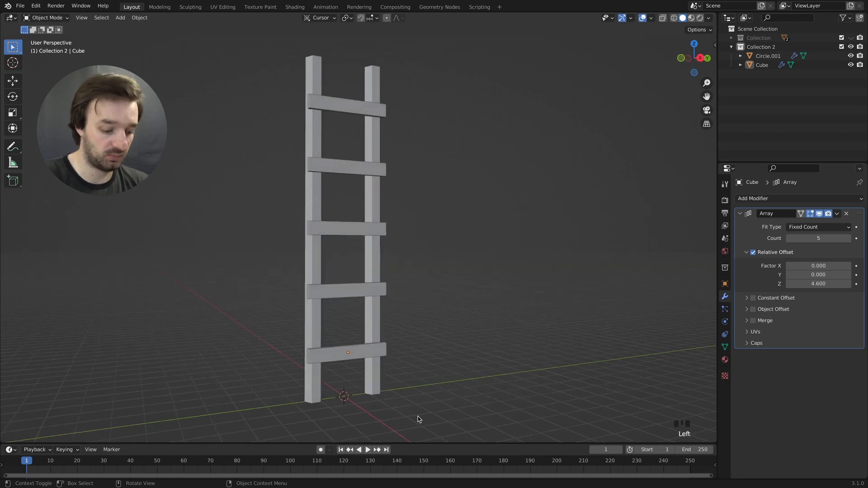
Add a six-vertex circle of 1 m radius at the origin and fill it with a face in edit mode
{"action": "key", "text": "shift+a"}
{"action": "mouse_move", "coordinate": [393, 306]}
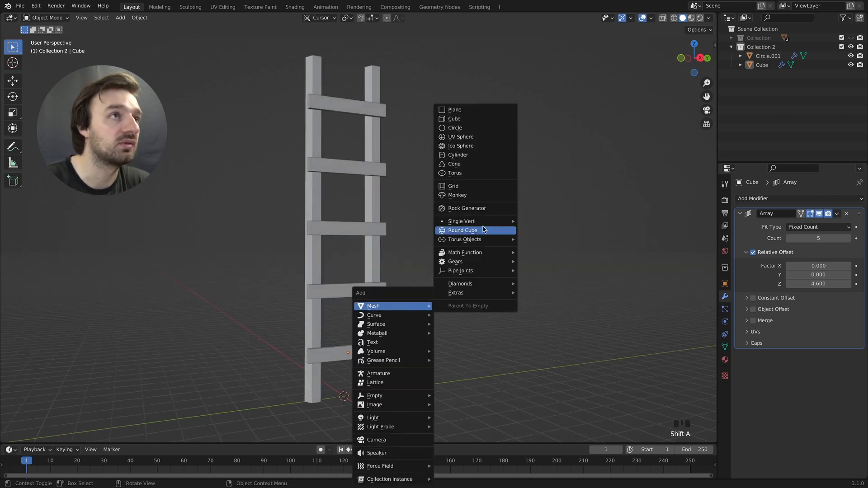
{"action": "left_click", "coordinate": [467, 129]}
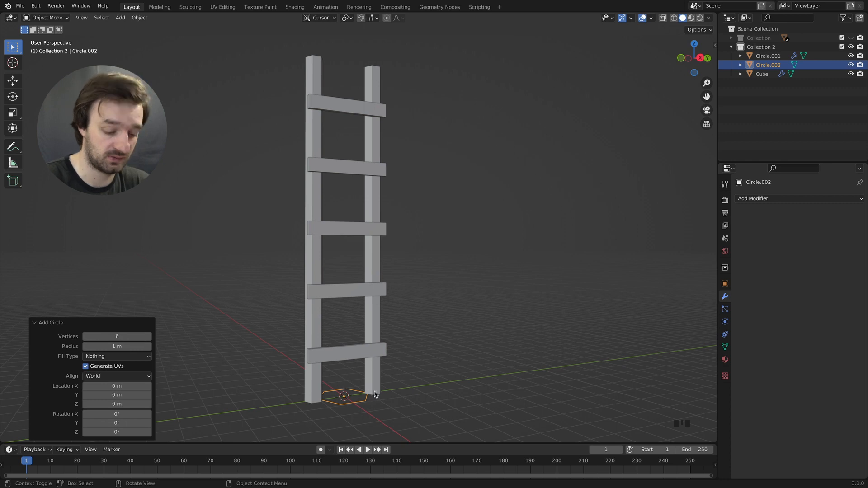
{"action": "key", "text": "Tab"}
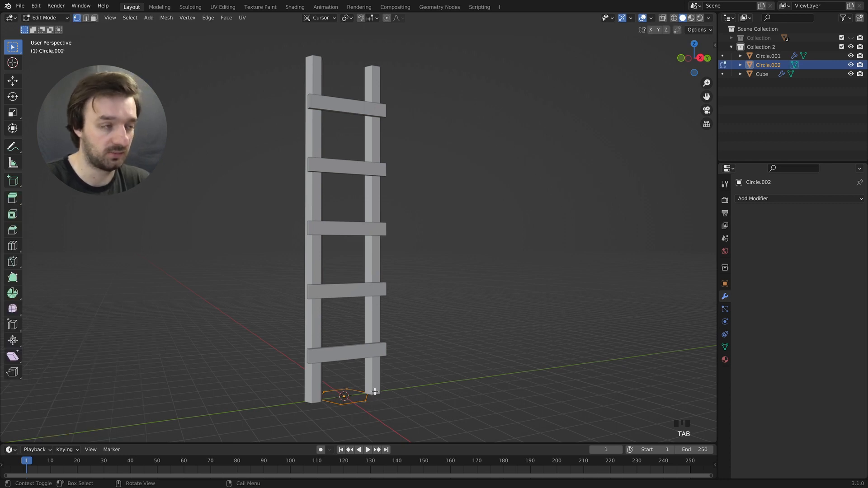
{"action": "key", "text": "f"}
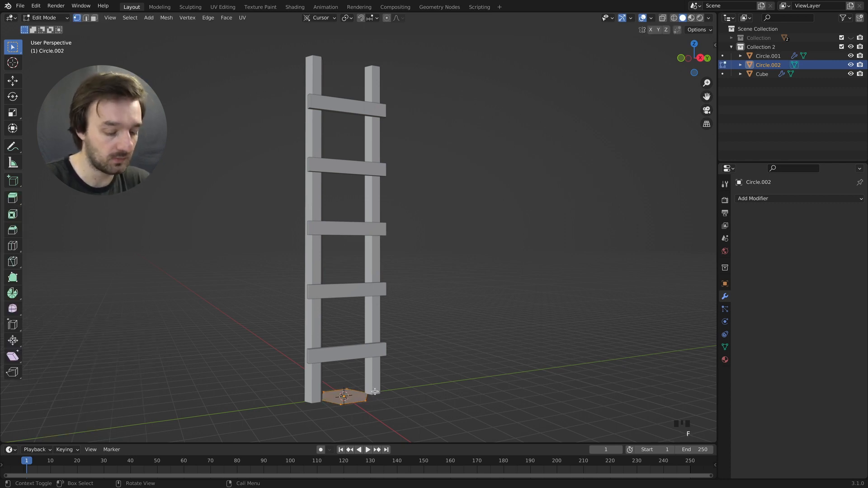
Rotate the hexagon 90° about Y, extrude it slightly forward into a thin bolt head, and return to object mode
{"action": "key", "text": "r"}
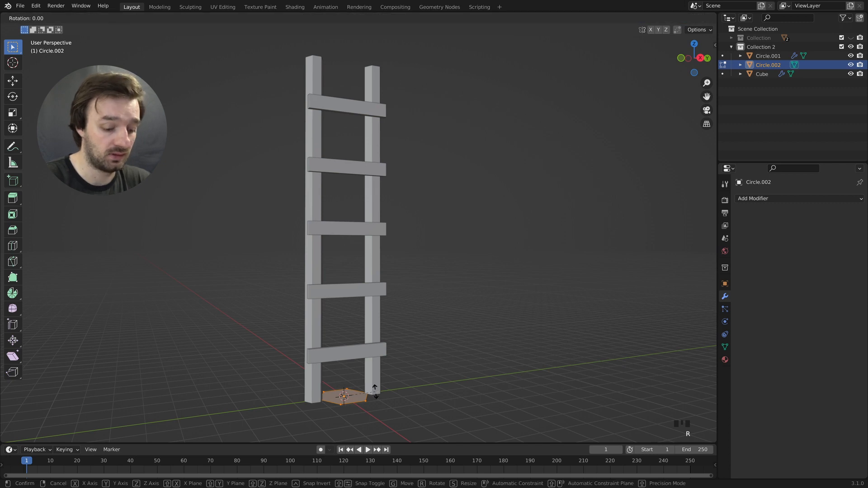
{"action": "type", "text": "y"}
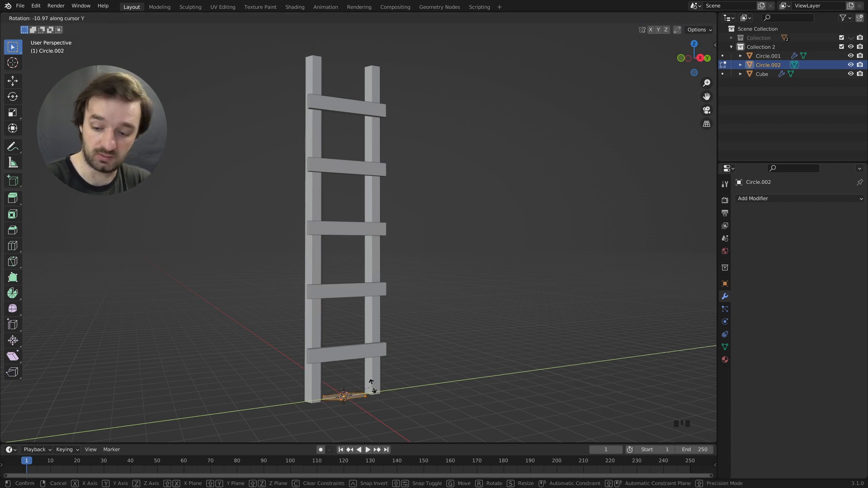
{"action": "type", "text": "90"}
{"action": "key", "text": "Return"}
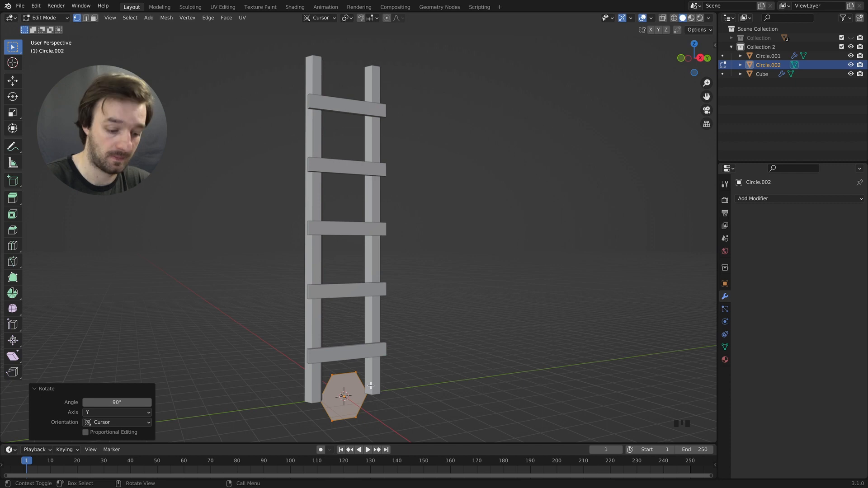
{"action": "key", "text": "e"}
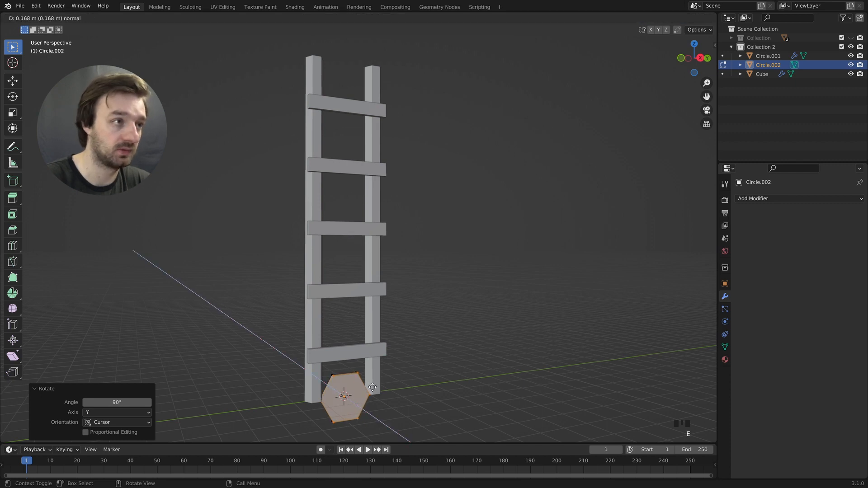
{"action": "left_click", "coordinate": [374, 387]}
{"action": "key", "text": "Tab"}
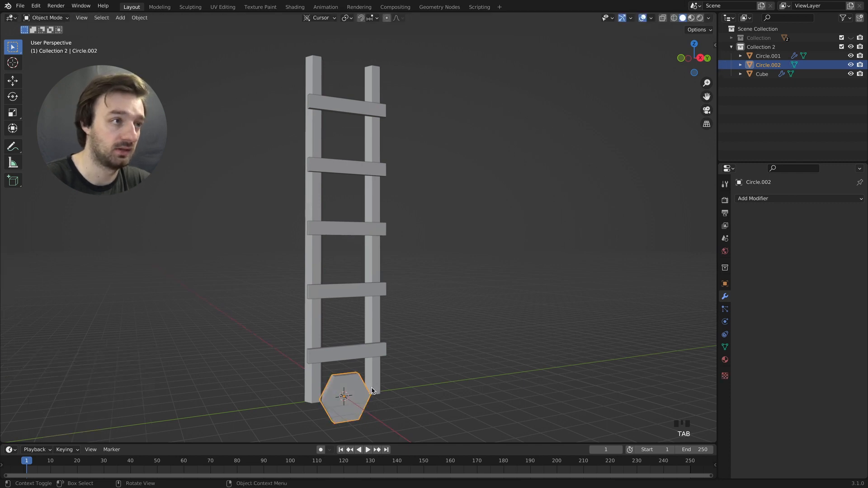
Move the bolt head onto the +Y end of the lowest rung and scale it down to about 0.128
{"action": "key", "text": "g"}
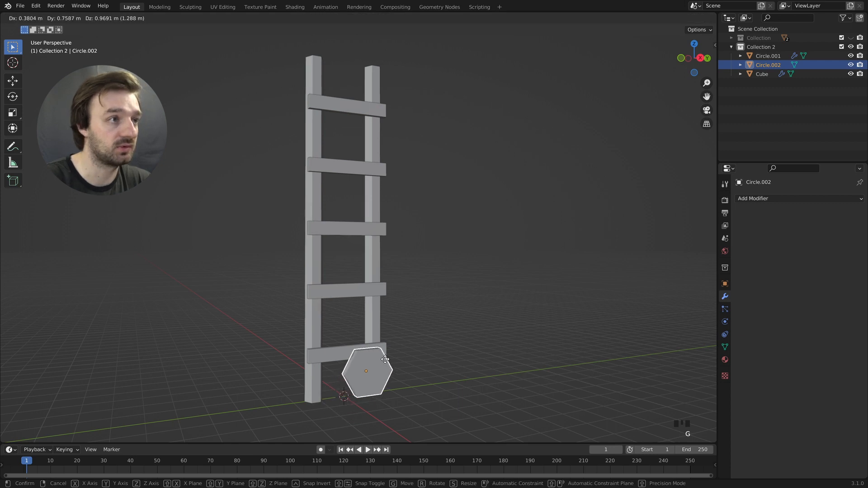
{"action": "key", "text": "s"}
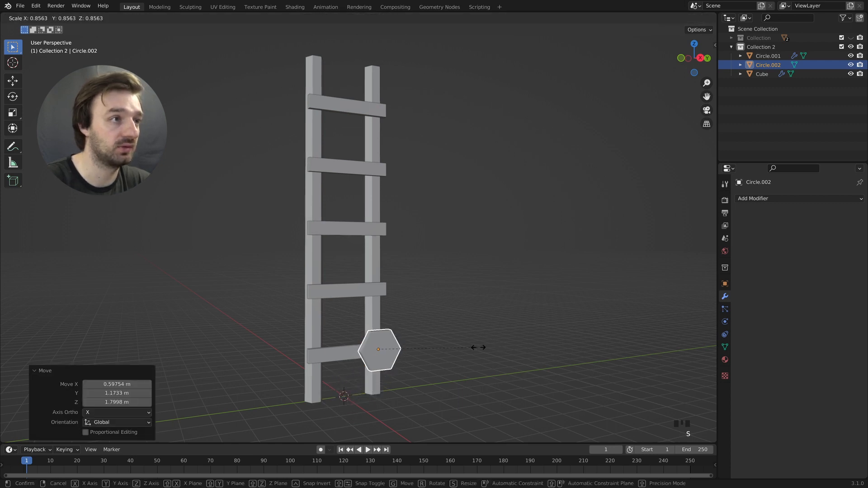
{"action": "left_click", "coordinate": [394, 355]}
{"action": "middle_click_drag", "start_coordinate": [394, 356], "coordinate": [392, 357]}
Align the bolt head over the +Y post on the lowest plank, shifting it about 0.07 m in Y and -0.085 m in Z
{"action": "key", "text": "KP_3"}
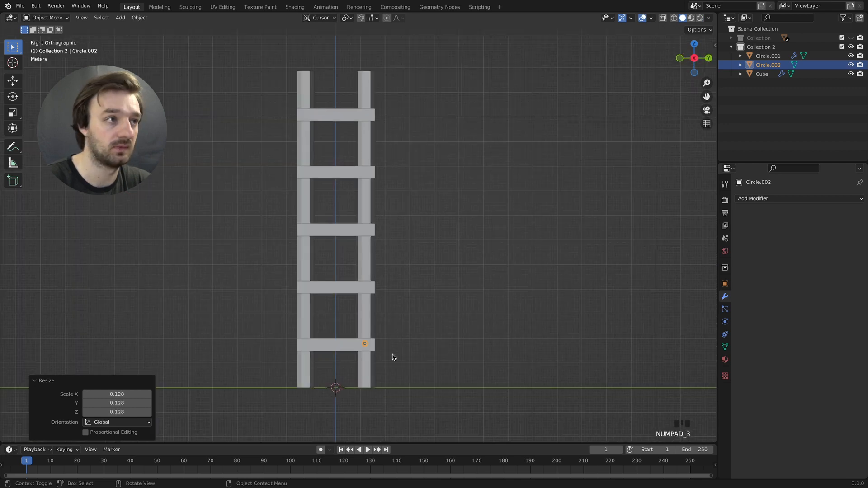
{"action": "scroll", "coordinate": [380, 359], "scroll_direction": "up", "scroll_amount": 5}
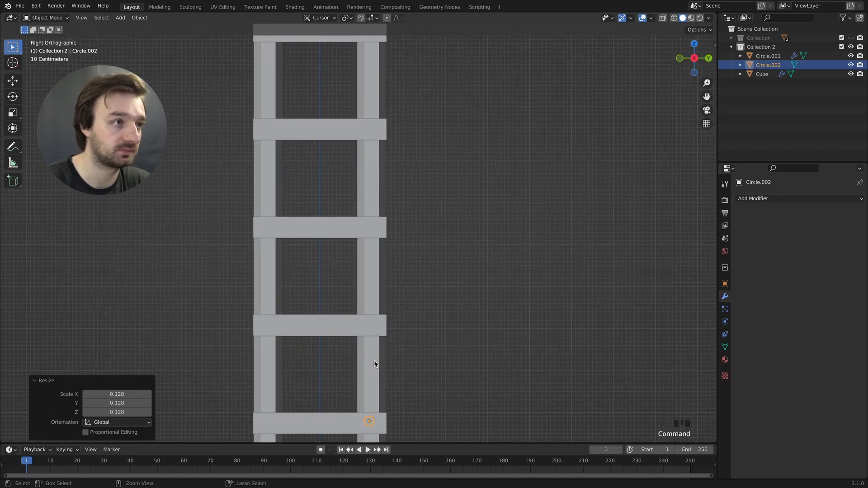
{"action": "scroll", "coordinate": [374, 361], "scroll_direction": "up", "scroll_amount": 1, "text": "super"}
{"action": "scroll", "coordinate": [375, 367], "scroll_direction": "down", "scroll_amount": 10, "text": "shift"}
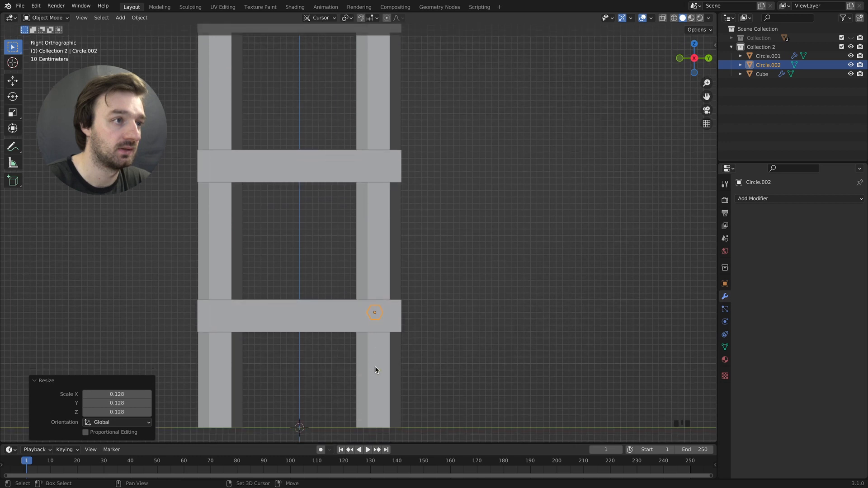
{"action": "key", "text": "g"}
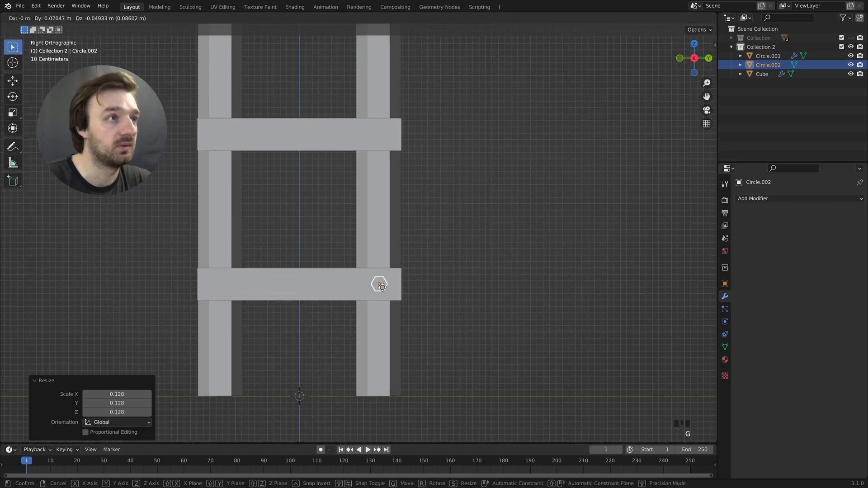
{"action": "left_click", "coordinate": [382, 289]}
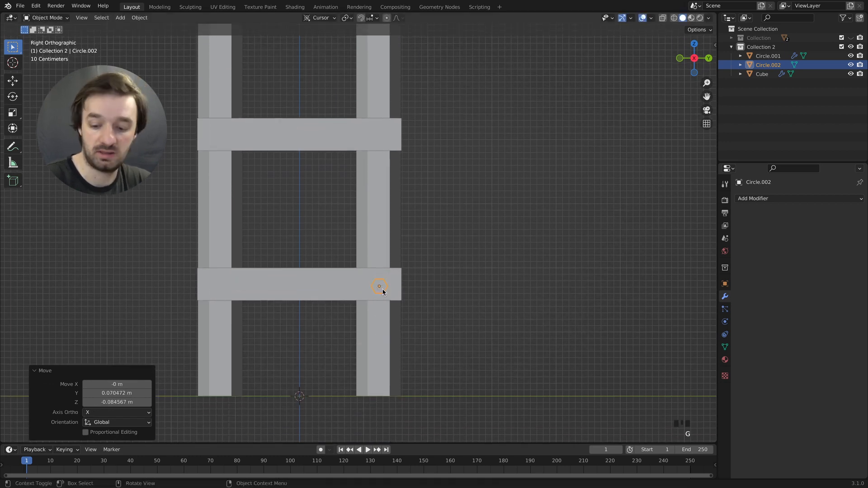
Move the bolt head about -0.134 m along X so it sits against the front face of the lowest plank
{"action": "key", "text": "KP_1"}
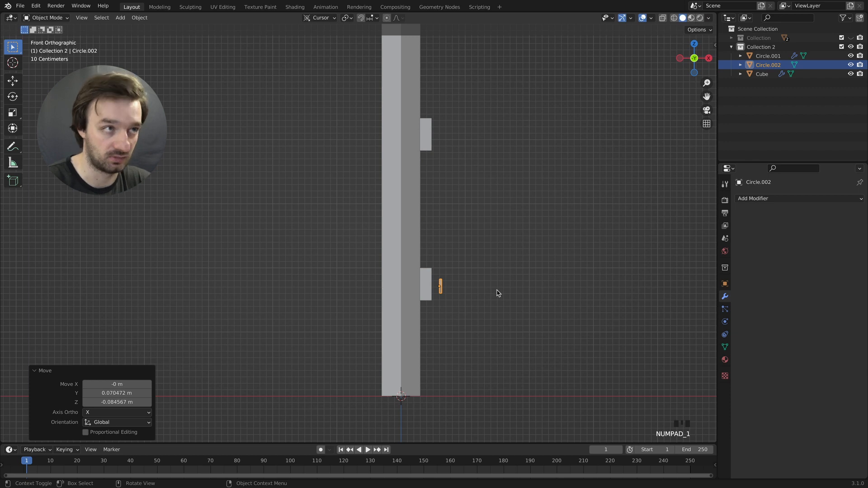
{"action": "key", "text": "g"}
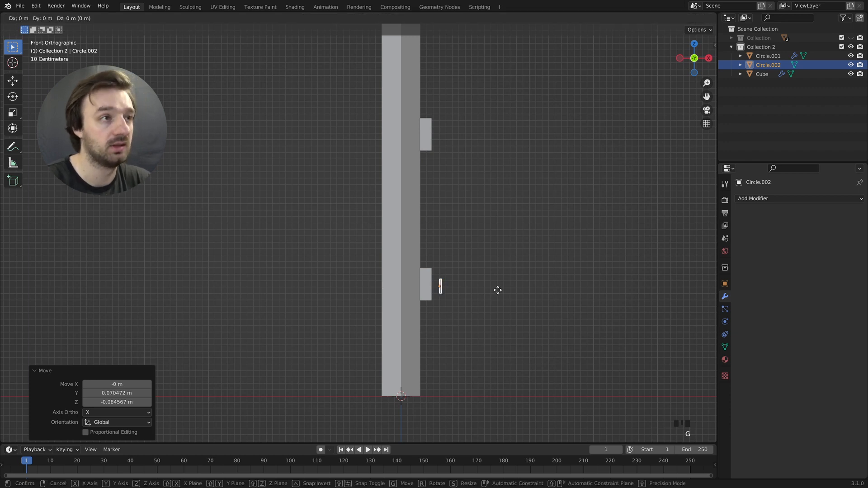
{"action": "key", "text": "y"}
{"action": "left_click", "coordinate": [493, 294]}
{"action": "key", "text": "g"}
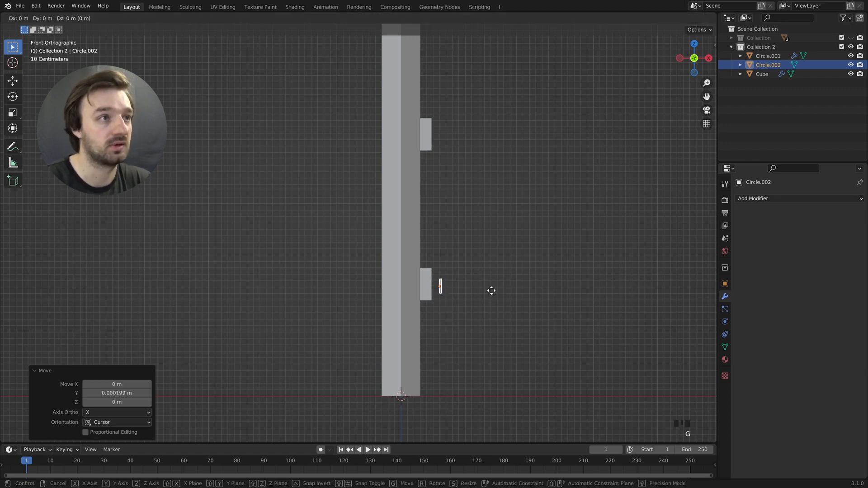
{"action": "key", "text": "x"}
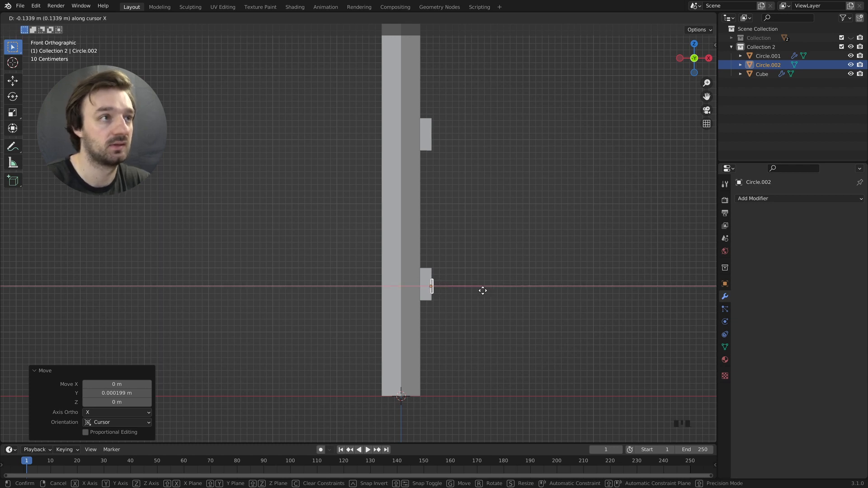
{"action": "left_click", "coordinate": [483, 290]}
{"action": "middle_click_drag", "start_coordinate": [483, 290], "coordinate": [483, 294]}
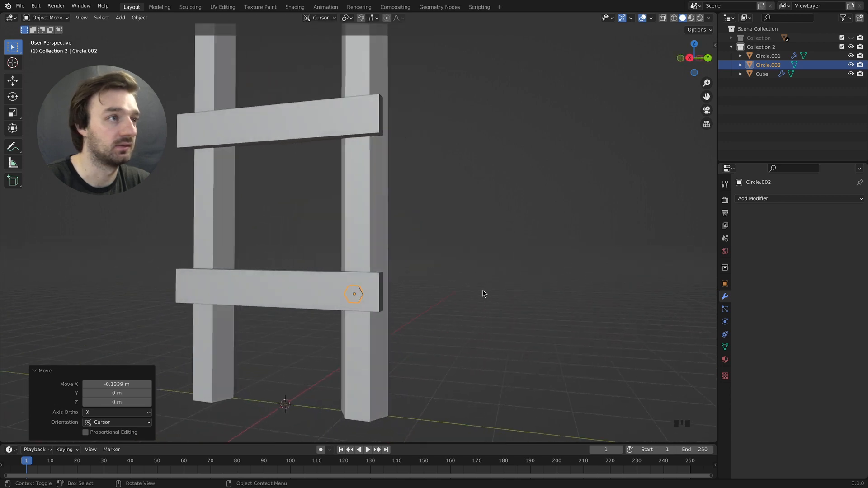
Set the bolt head's origin to the 3D cursor and add a Mirror modifier on the Y axis only
{"action": "key", "text": "KP_3"}
{"action": "key", "text": "KP_1"}
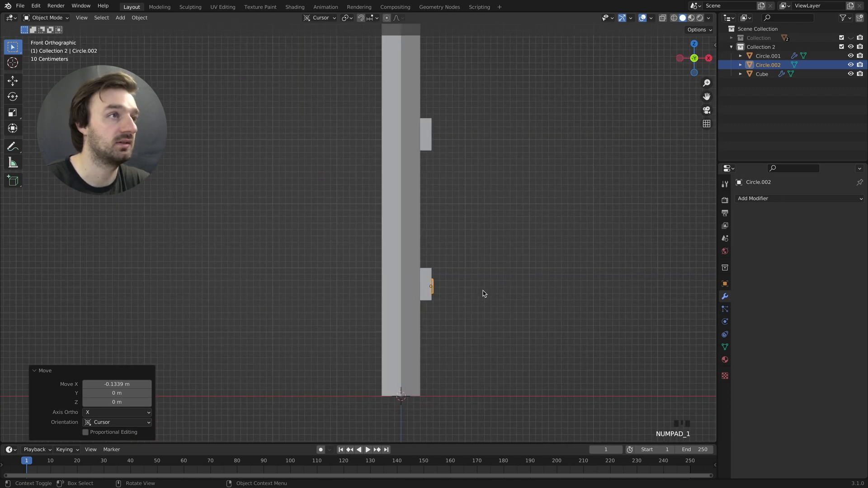
{"action": "key", "text": "KP_3"}
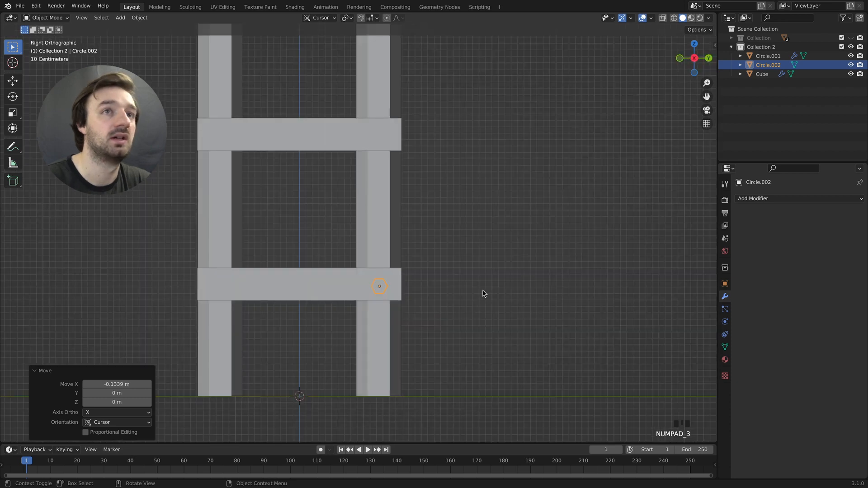
{"action": "right_click_drag", "start_coordinate": [380, 287], "coordinate": [456, 308]}
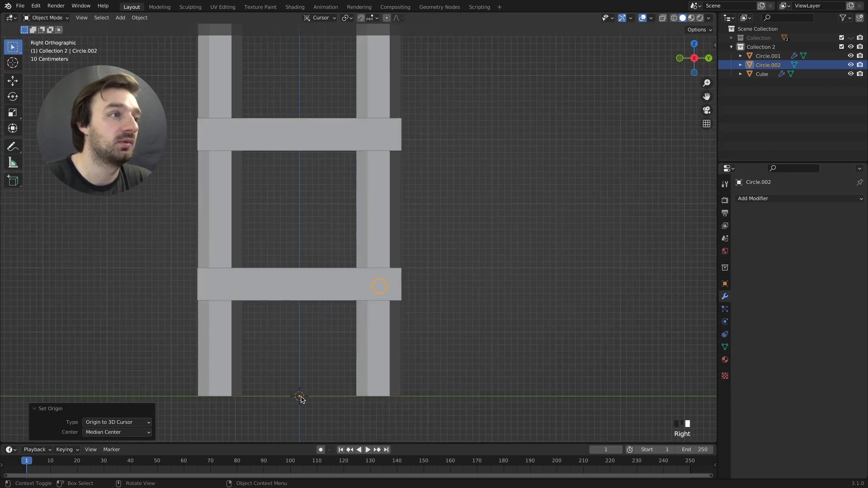
{"action": "left_click", "coordinate": [755, 198]}
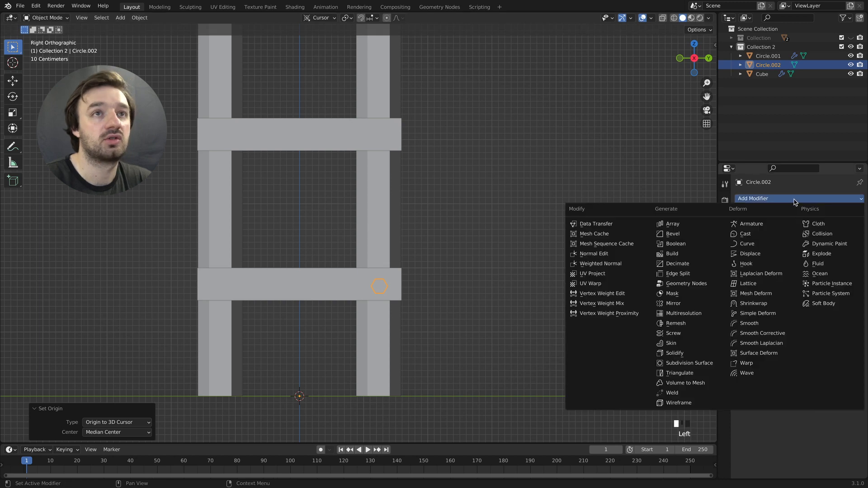
{"action": "left_click", "coordinate": [687, 305]}
{"action": "left_click", "coordinate": [818, 227]}
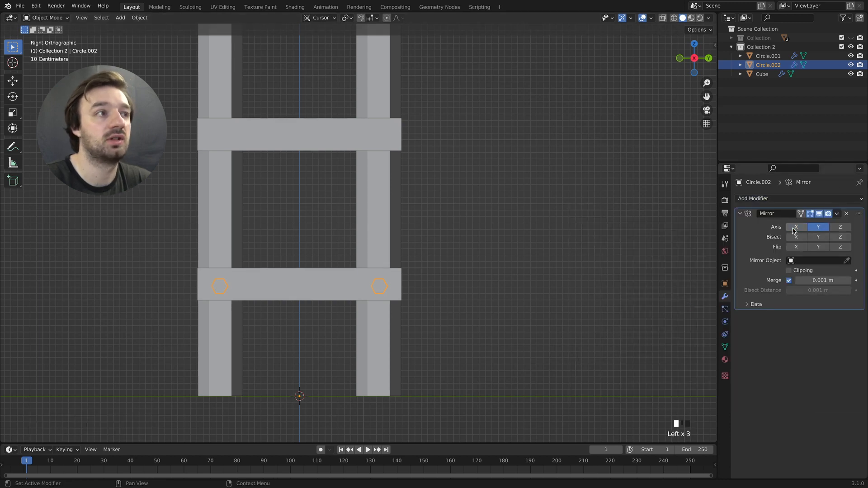
Add an Array modifier to the bolt heads with relative offsets of 0 in X and 1 in Z
{"action": "scroll", "coordinate": [429, 230], "scroll_direction": "down", "scroll_amount": 4}
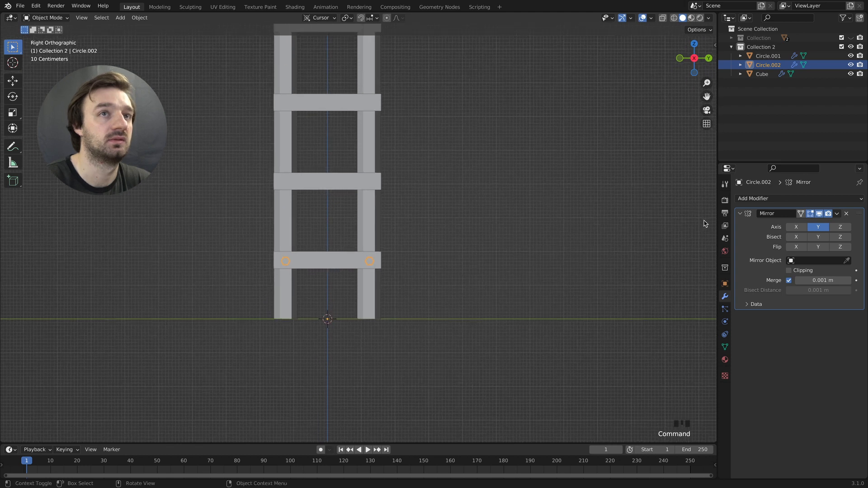
{"action": "left_click", "coordinate": [739, 213]}
{"action": "left_click", "coordinate": [747, 200]}
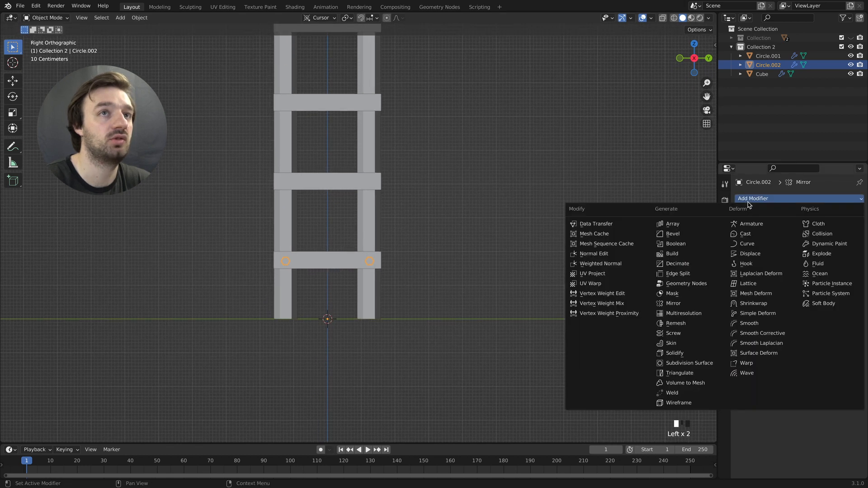
{"action": "left_click", "coordinate": [672, 223]}
{"action": "scroll", "coordinate": [480, 208], "scroll_direction": "down", "scroll_amount": 5, "text": "ctrl"}
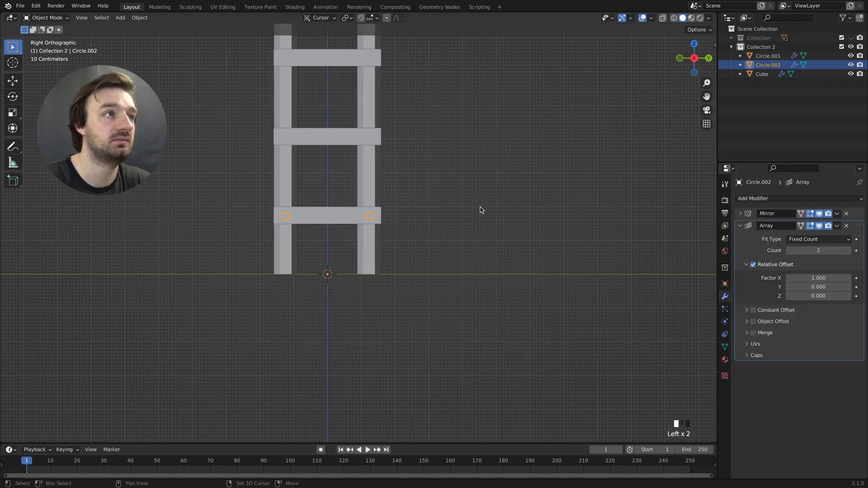
{"action": "left_click", "coordinate": [805, 279]}
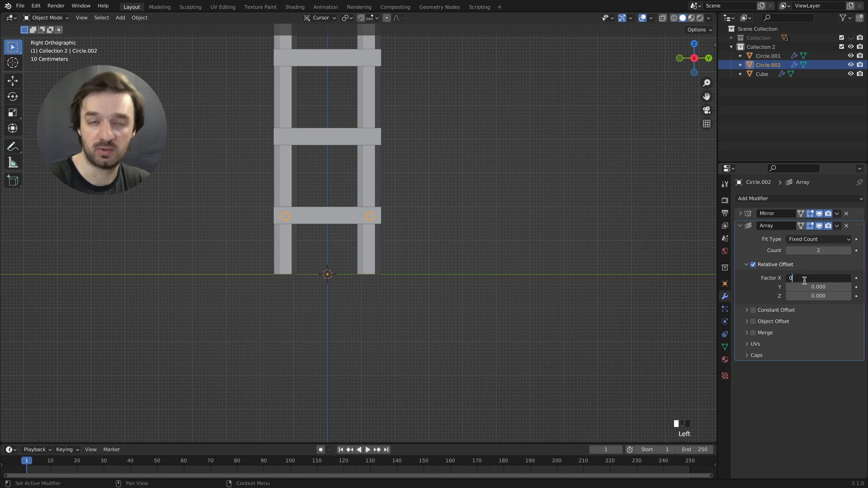
{"action": "key", "text": "Tab"}
{"action": "key", "text": "Tab"}
{"action": "type", "text": "1"}
{"action": "key", "text": "Return"}
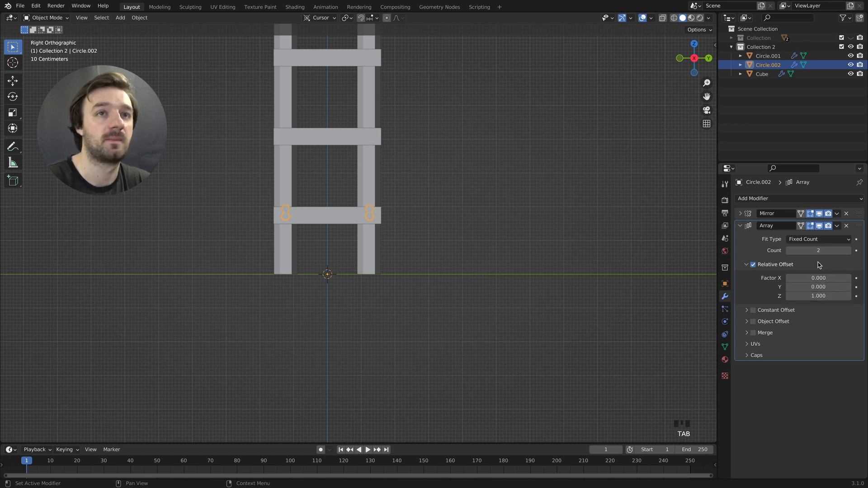
Set the bolt array's relative Z offset to 10.6 and its count to 5 to match the planks
{"action": "scroll", "coordinate": [490, 232], "scroll_direction": "up", "scroll_amount": 11, "text": "shift"}
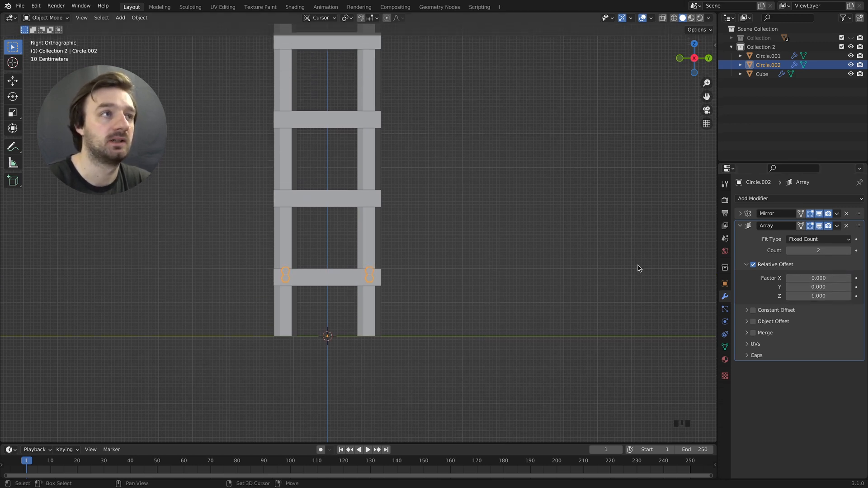
{"action": "left_click", "coordinate": [803, 296]}
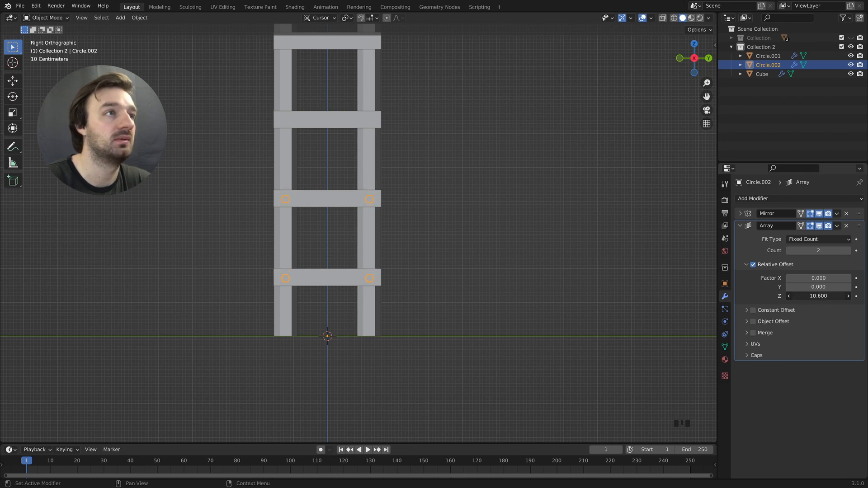
{"action": "left_click", "coordinate": [848, 251]}
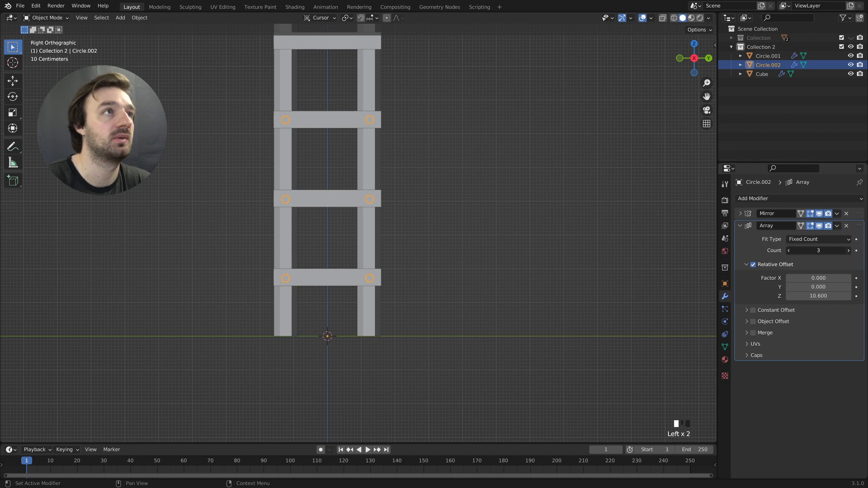
{"action": "left_click", "coordinate": [848, 250]}
{"action": "left_click", "coordinate": [848, 250]}
{"action": "scroll", "coordinate": [428, 207], "scroll_direction": "up", "scroll_amount": 10, "text": "shift"}
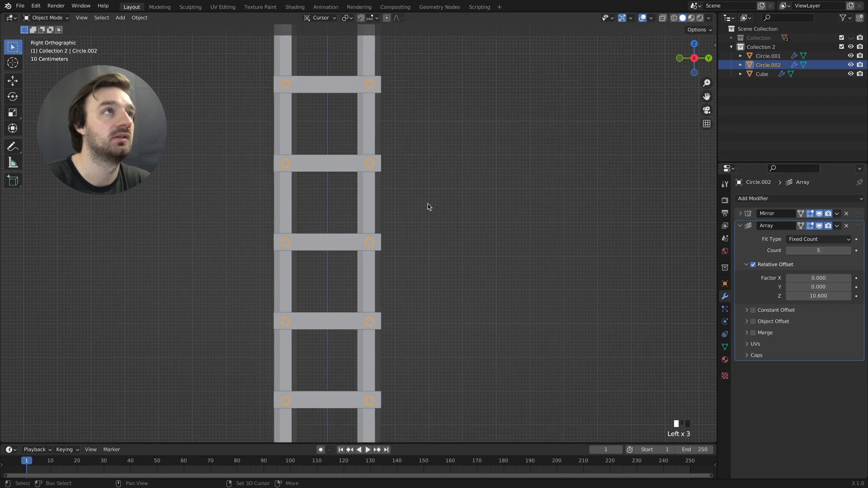
{"action": "scroll", "coordinate": [427, 207], "scroll_direction": "up", "scroll_amount": 2, "text": "shift"}
Select all parts of the plank ladder, move them about 6.17 m along Y, and unhide the first ladder's collection
{"action": "scroll", "coordinate": [426, 207], "scroll_direction": "down", "scroll_amount": 4}
{"action": "middle_click_drag", "start_coordinate": [426, 207], "coordinate": [426, 207]}
{"action": "key", "text": "Tab"}
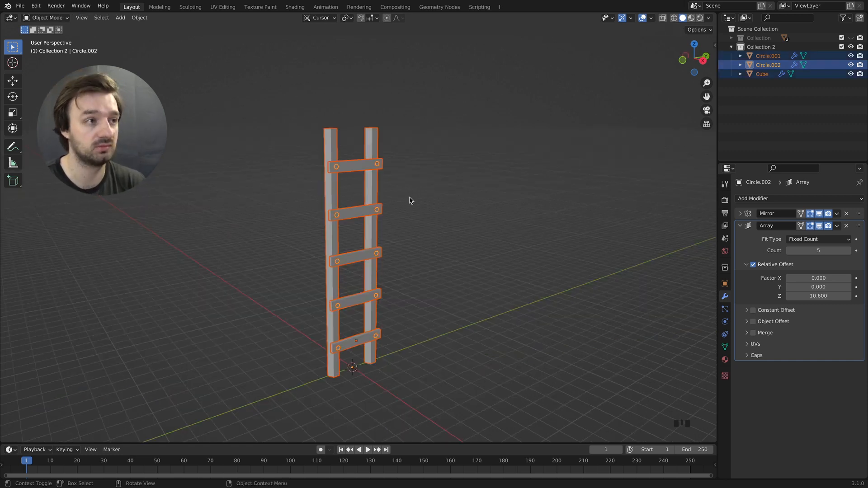
{"action": "key", "text": "g"}
{"action": "key", "text": "y"}
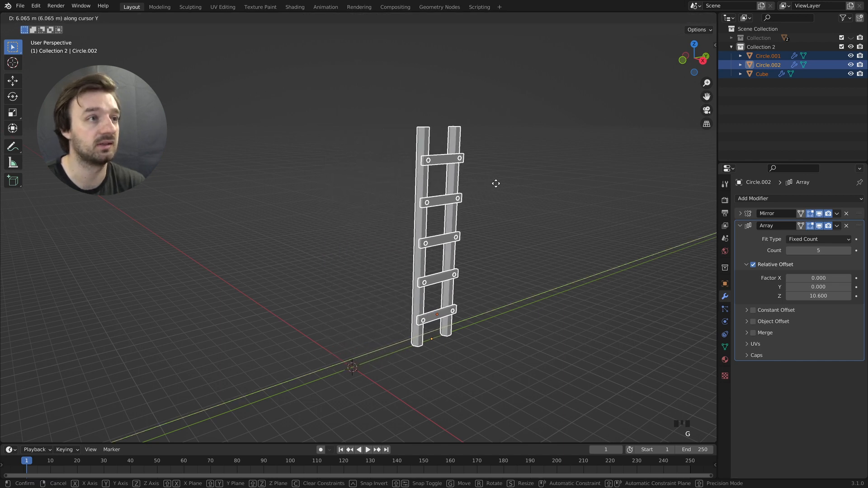
{"action": "left_click", "coordinate": [496, 183]}
{"action": "left_click", "coordinate": [850, 38]}
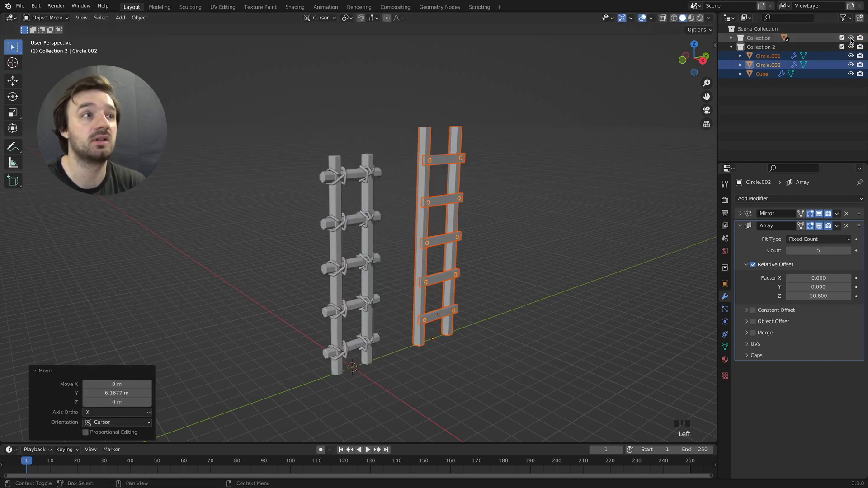
{"action": "middle_click_drag", "start_coordinate": [534, 152], "coordinate": [462, 163]}
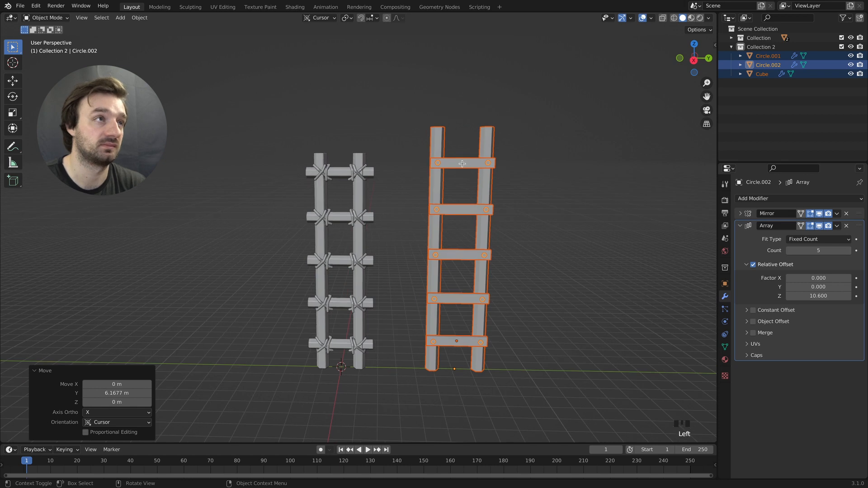
In the Shading workspace, give the rope ladder's posts and rungs a new material with an orange base color
{"action": "key", "text": "Tab"}
{"action": "left_click", "coordinate": [395, 159]}
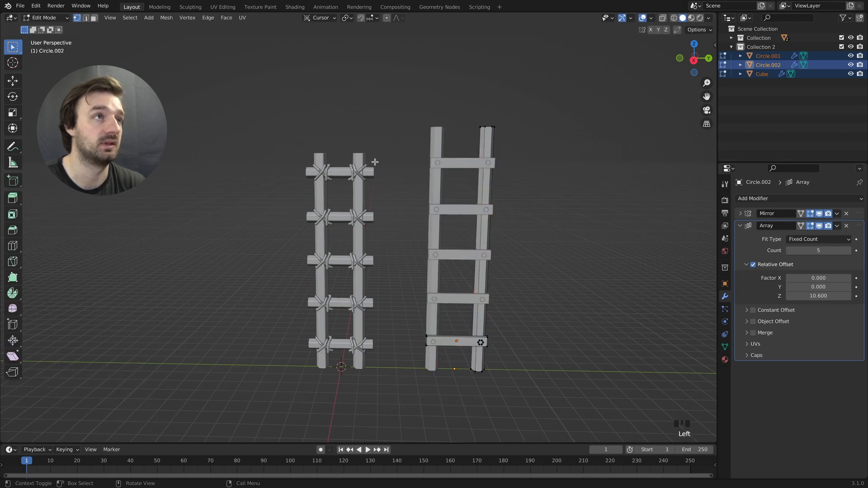
{"action": "left_click", "coordinate": [295, 7]}
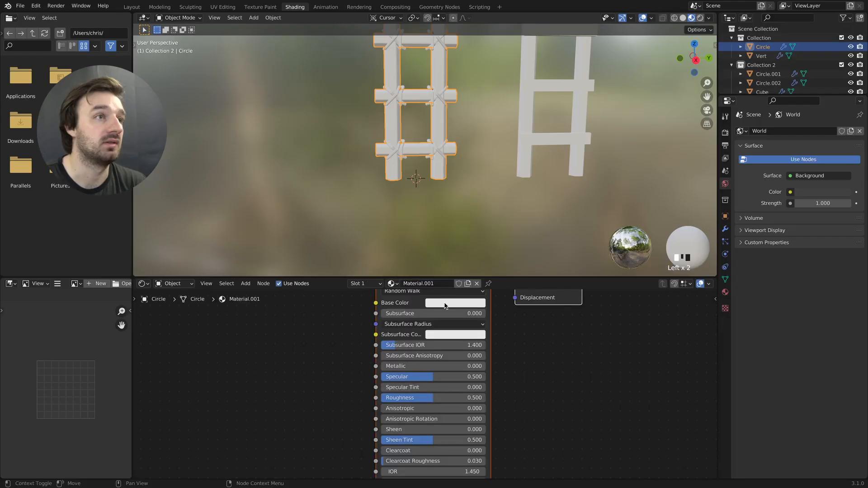
{"action": "left_click", "coordinate": [445, 303]}
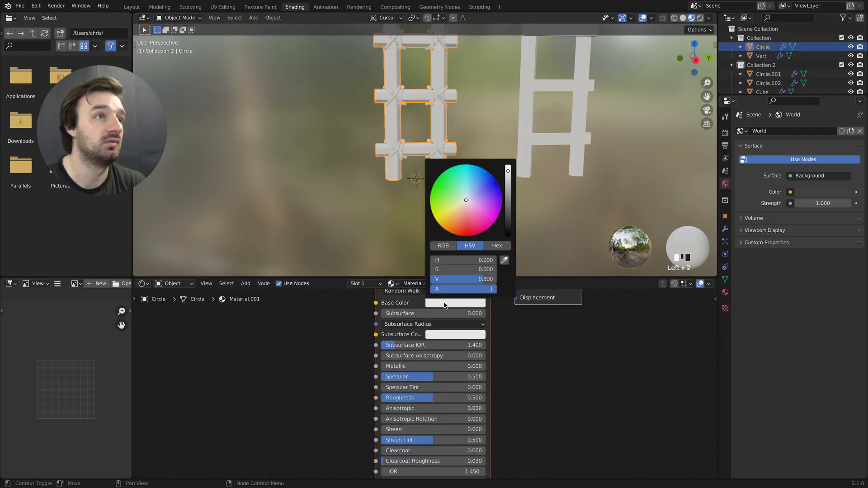
{"action": "left_click_drag", "start_coordinate": [465, 199], "coordinate": [454, 220]}
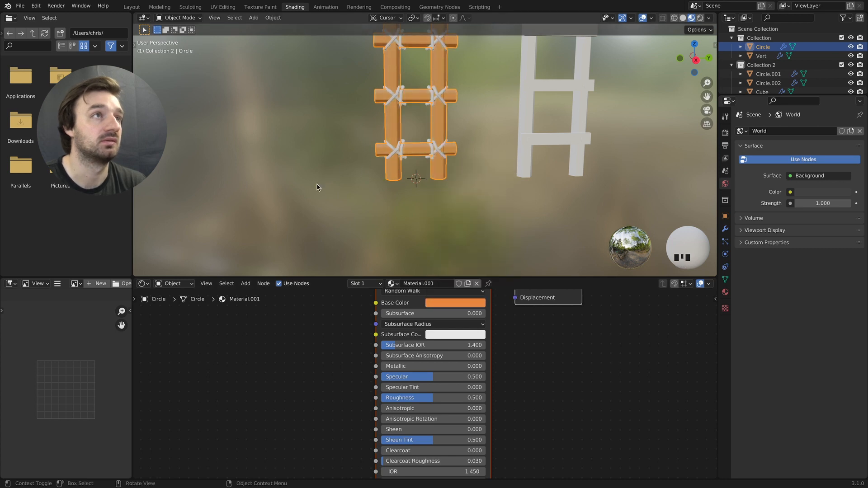
Assign the same orange wood material to the second ladder's posts and planks
{"action": "middle_click_drag", "start_coordinate": [389, 183], "coordinate": [390, 286], "text": "shift"}
{"action": "left_click_drag", "start_coordinate": [390, 288], "coordinate": [545, 245]}
{"action": "left_click_drag", "start_coordinate": [388, 285], "coordinate": [525, 211]}
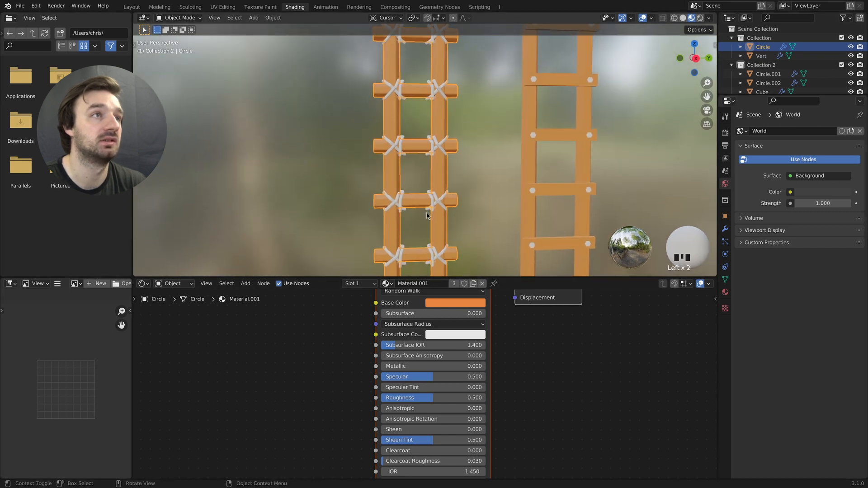
Give the rope lashings a new material with a pale yellow base color of H 0.140, S 0.617, V 0.800
{"action": "left_click", "coordinate": [433, 204]}
{"action": "left_click", "coordinate": [421, 284]}
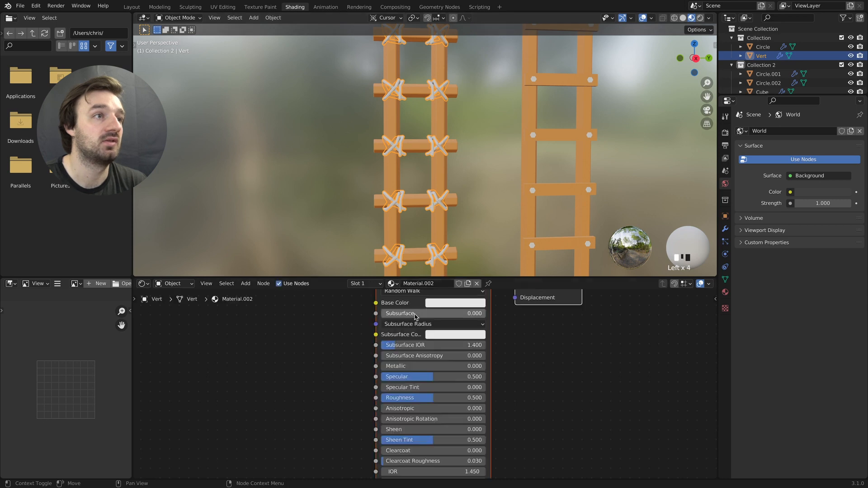
{"action": "left_click", "coordinate": [468, 303]}
{"action": "left_click", "coordinate": [456, 208]}
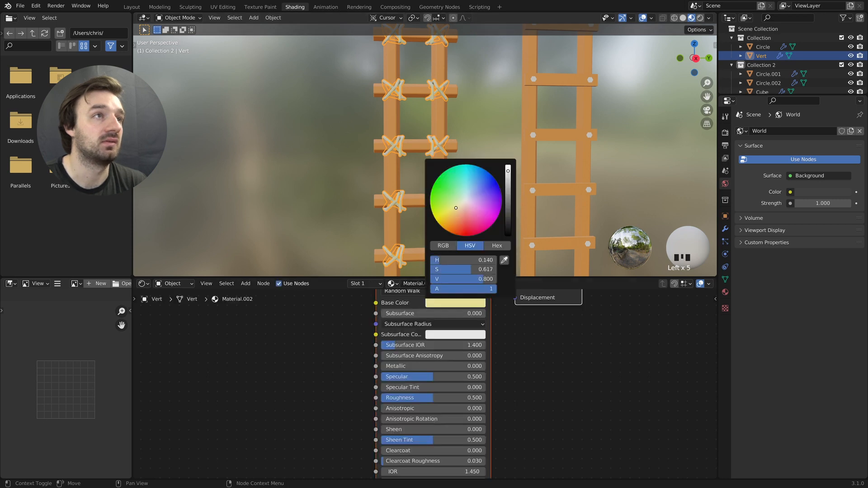
Adjust the brightness and hue of the rope lashings' base color to settle on a light peachy beige
{"action": "left_click_drag", "start_coordinate": [507, 178], "coordinate": [507, 189]}
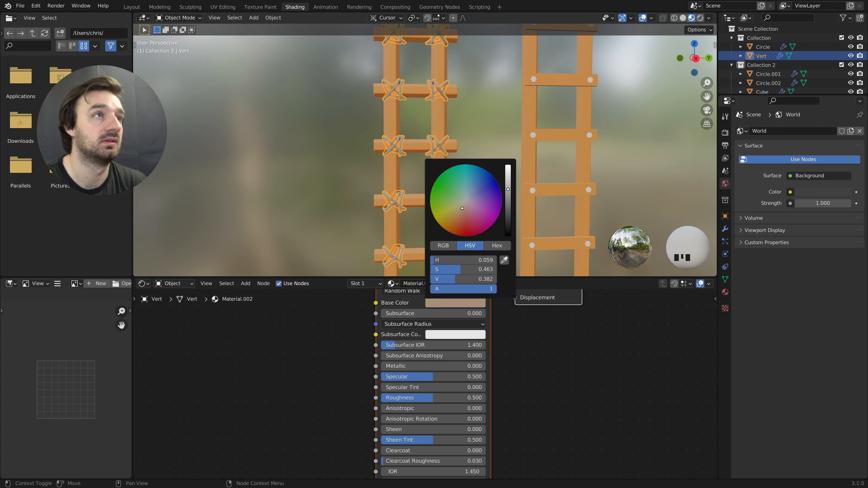
{"action": "mouse_move", "coordinate": [461, 208]}
{"action": "left_mouse_down"}
{"action": "mouse_move", "coordinate": [447, 218]}
{"action": "mouse_move", "coordinate": [460, 216]}
{"action": "left_mouse_up"}
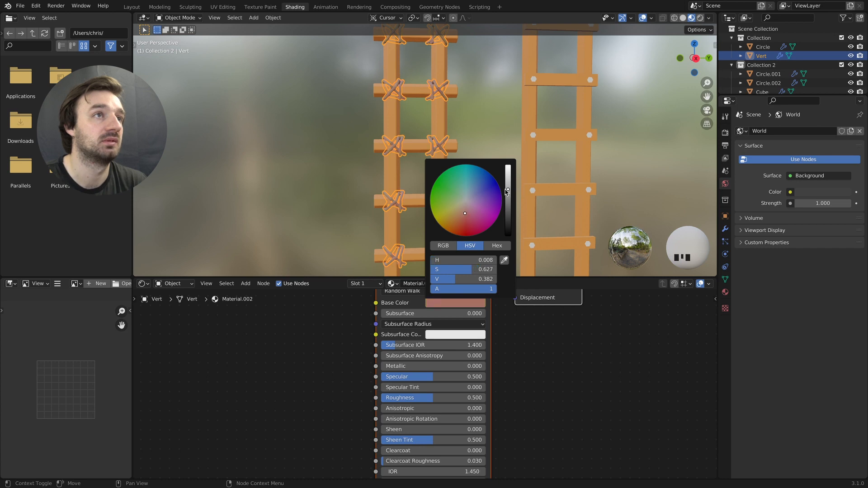
{"action": "left_click_drag", "start_coordinate": [506, 191], "coordinate": [507, 173]}
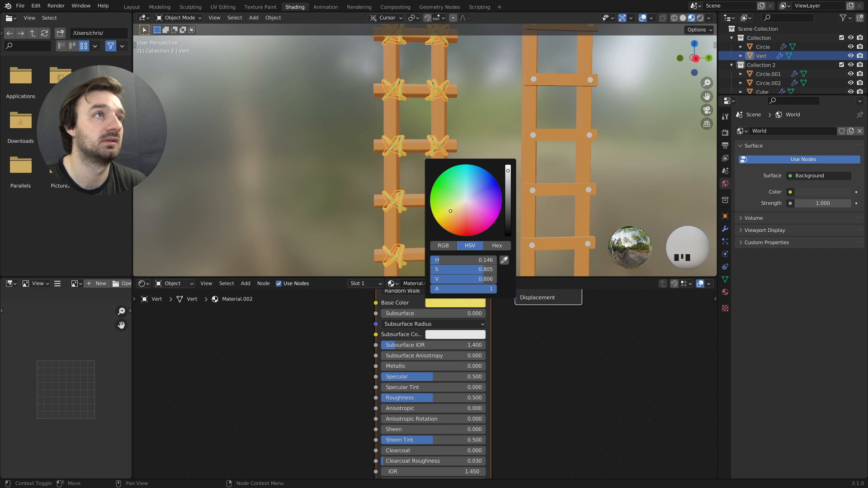
{"action": "left_click", "coordinate": [312, 160]}
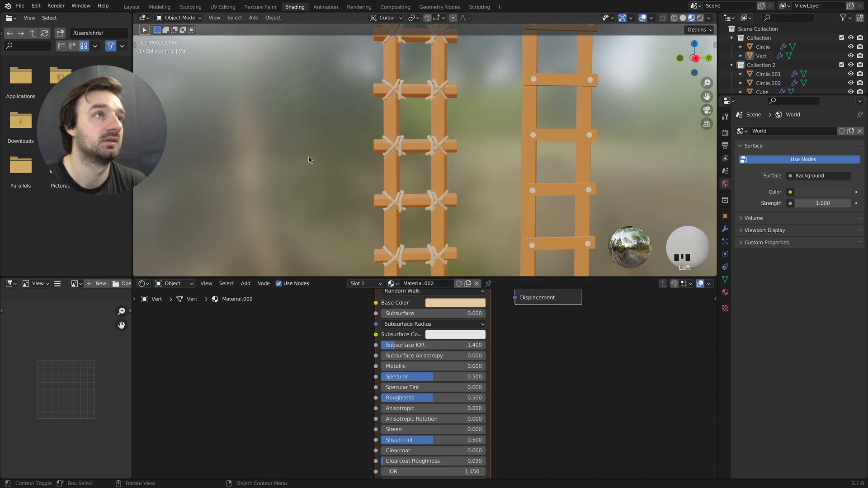
Give the plank ladder's bolts a new material with Metallic set to 1.000 and Roughness to 0.302
{"action": "scroll", "coordinate": [312, 160], "scroll_direction": "down", "scroll_amount": 5}
{"action": "scroll", "coordinate": [312, 160], "scroll_direction": "right", "scroll_amount": 5, "text": "shift"}
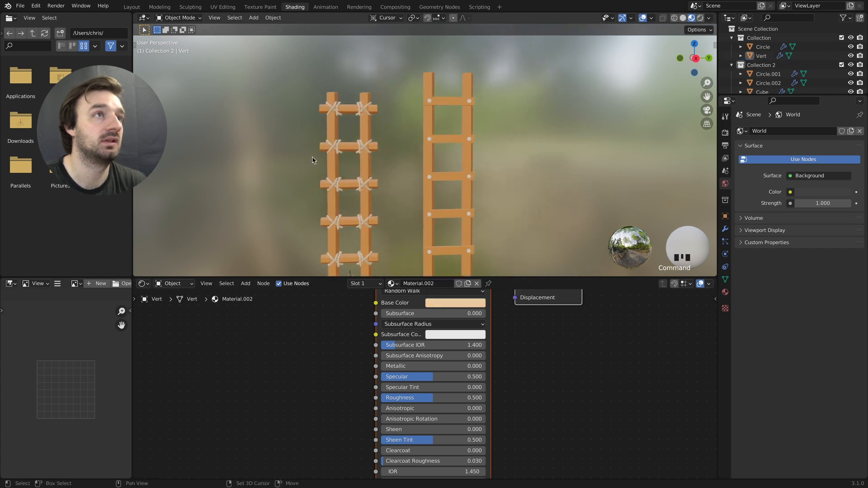
{"action": "left_click", "coordinate": [429, 103]}
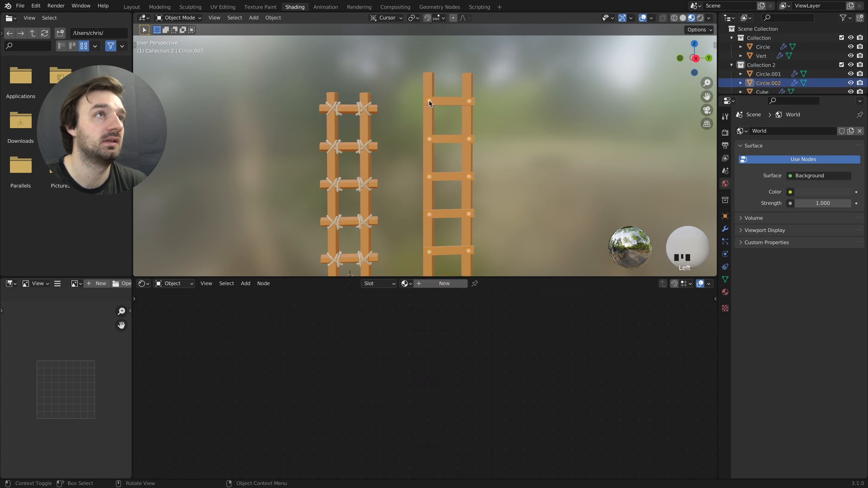
{"action": "left_click", "coordinate": [445, 283]}
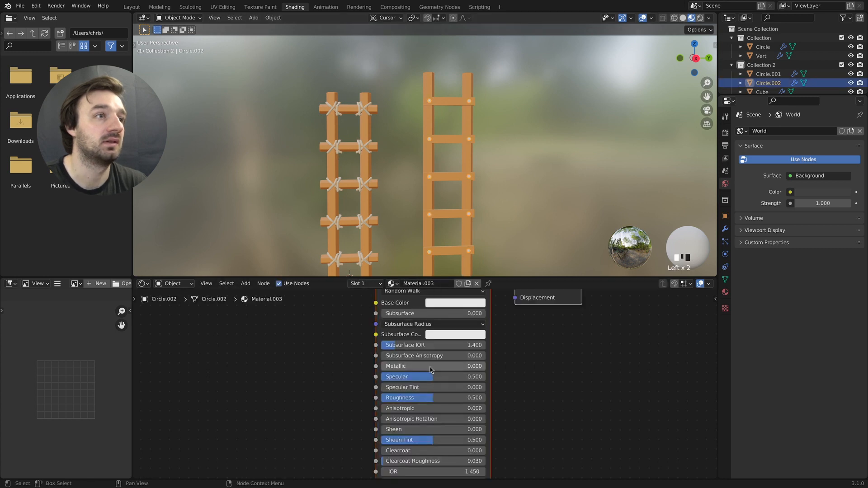
{"action": "left_click_drag", "start_coordinate": [402, 368], "coordinate": [481, 369]}
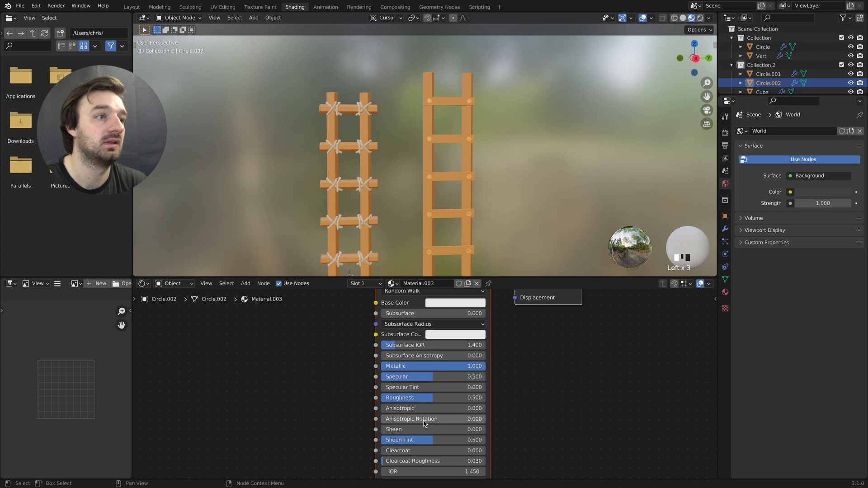
{"action": "left_click_drag", "start_coordinate": [459, 397], "coordinate": [454, 398]}
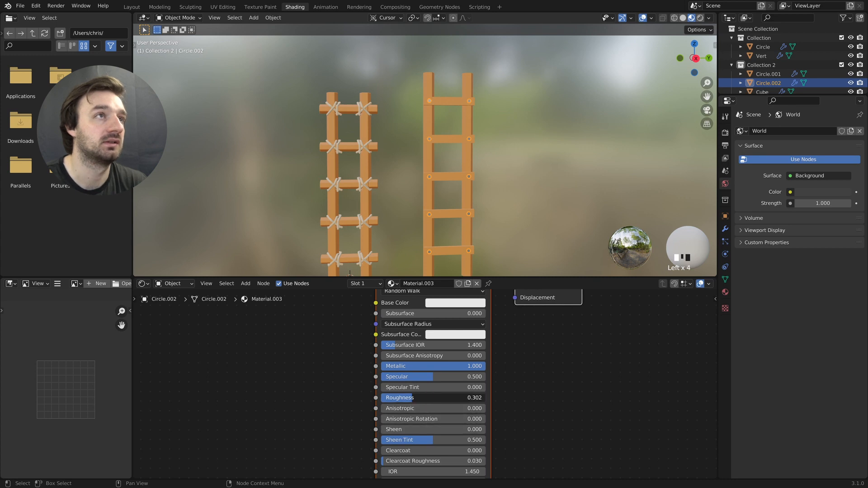
{"action": "left_click", "coordinate": [526, 267]}
{"action": "key", "text": "Tab"}
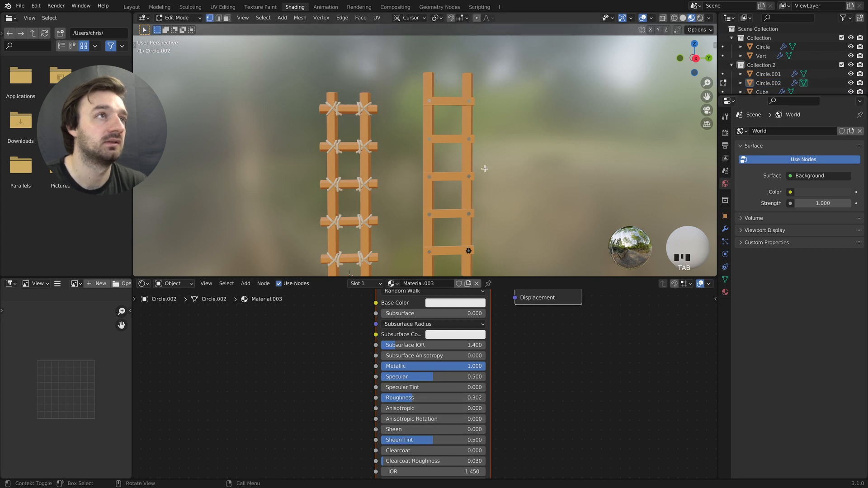
{"action": "key", "text": "Tab"}
{"action": "scroll", "coordinate": [485, 167], "scroll_direction": "down", "scroll_amount": 3}
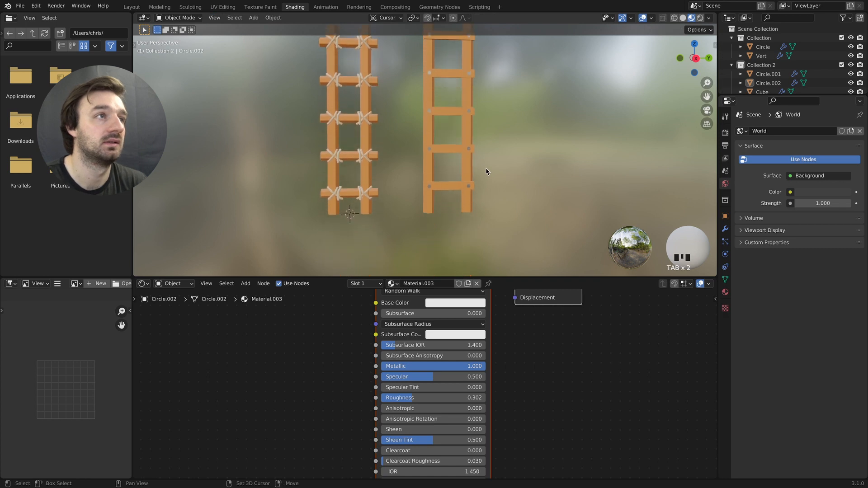